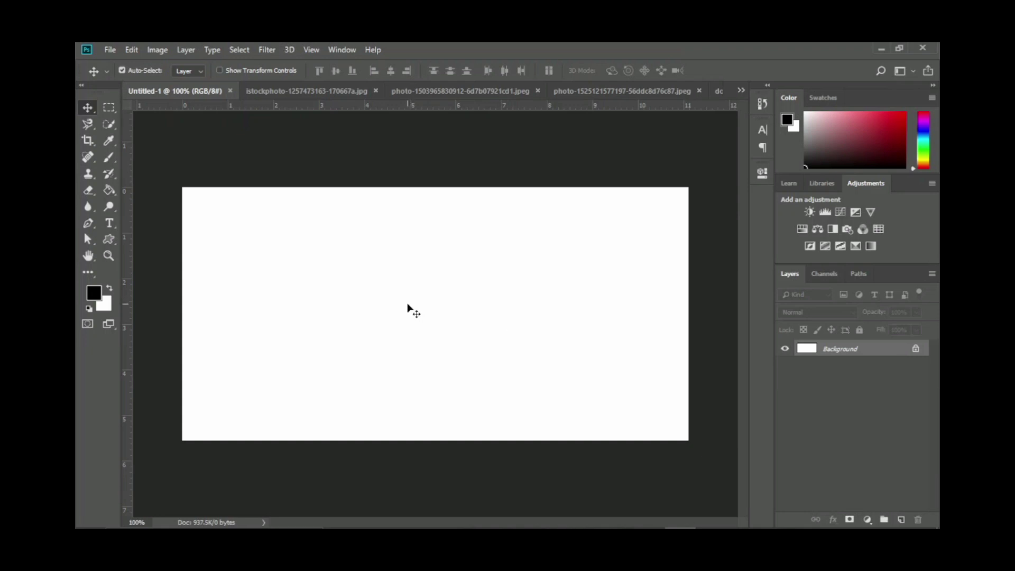
right_click(90, 144)
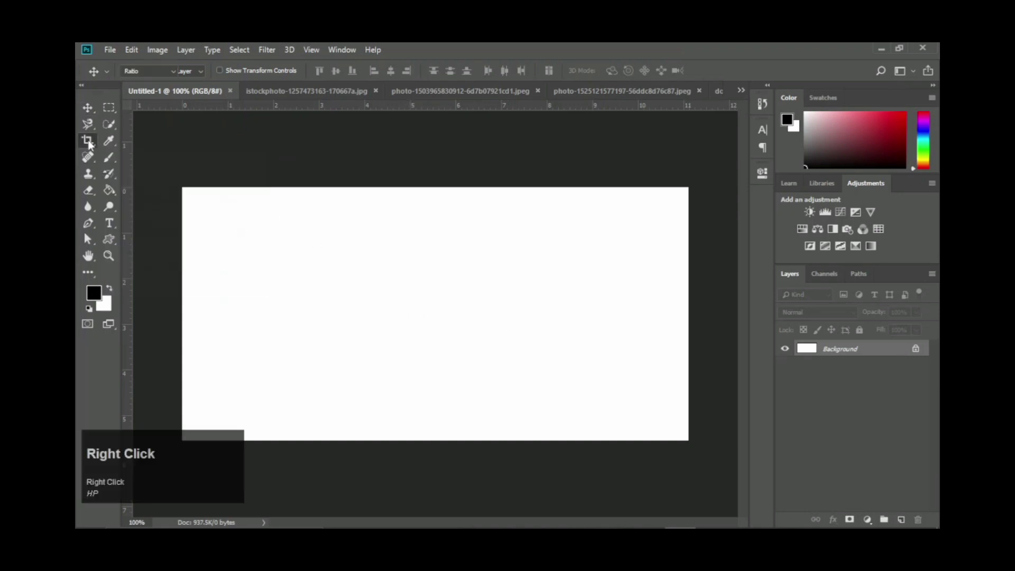
left_click(267, 144)
left_click(89, 109)
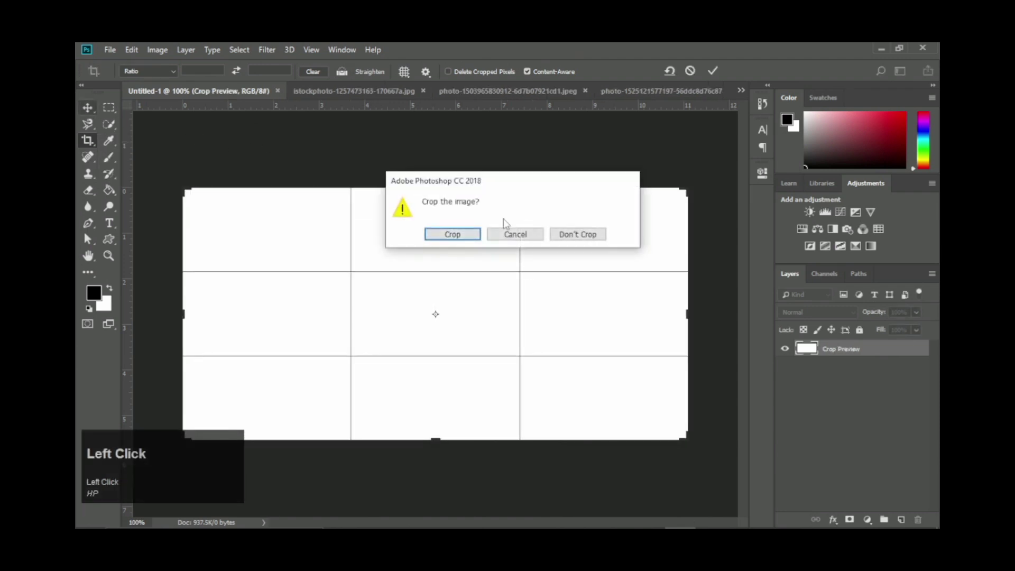
left_click(515, 233)
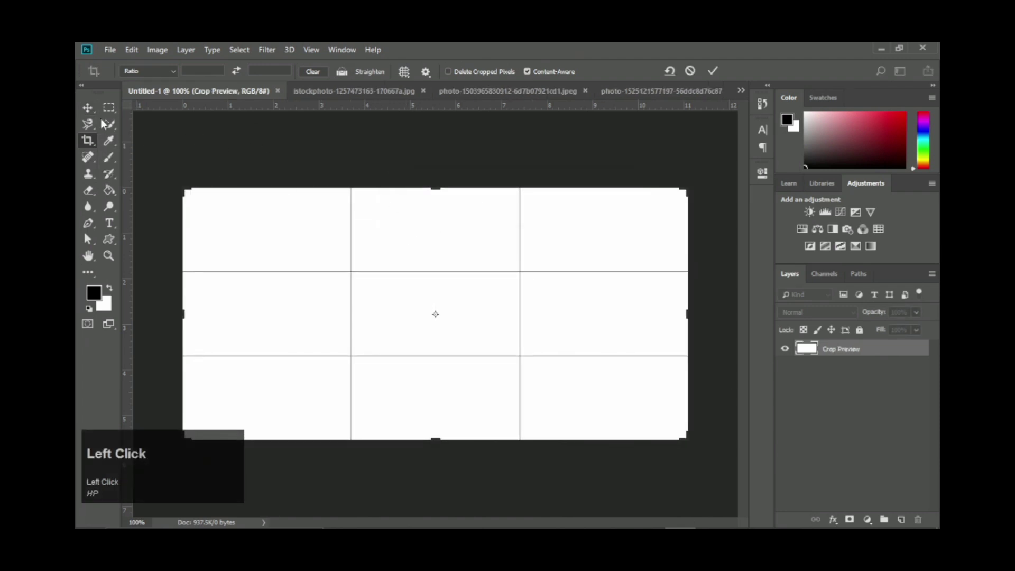
left_click(88, 108)
left_click(580, 234)
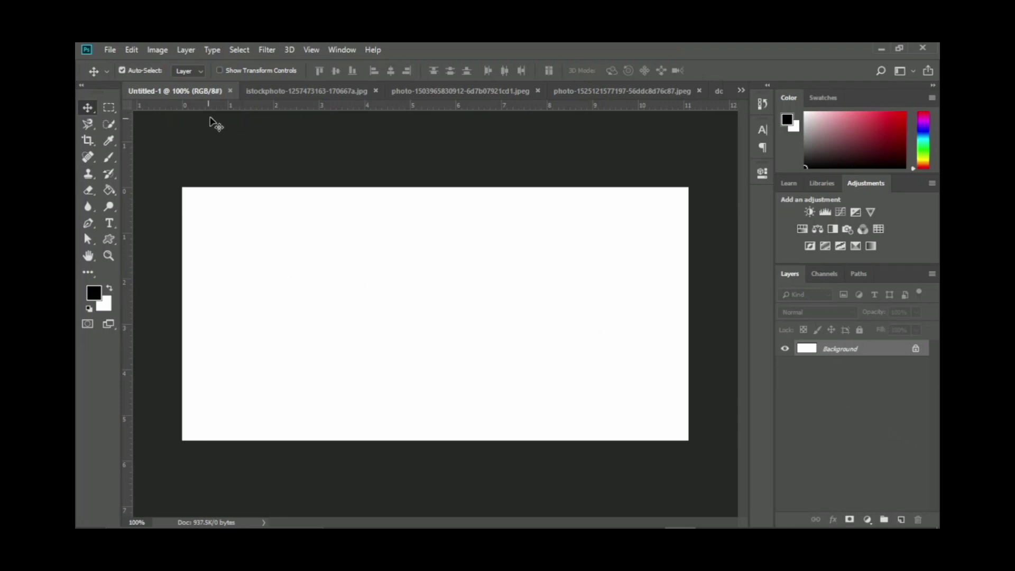
Close the blank Untitled-1 document and clear the selection in the istockphoto tree photo.
left_click(230, 91)
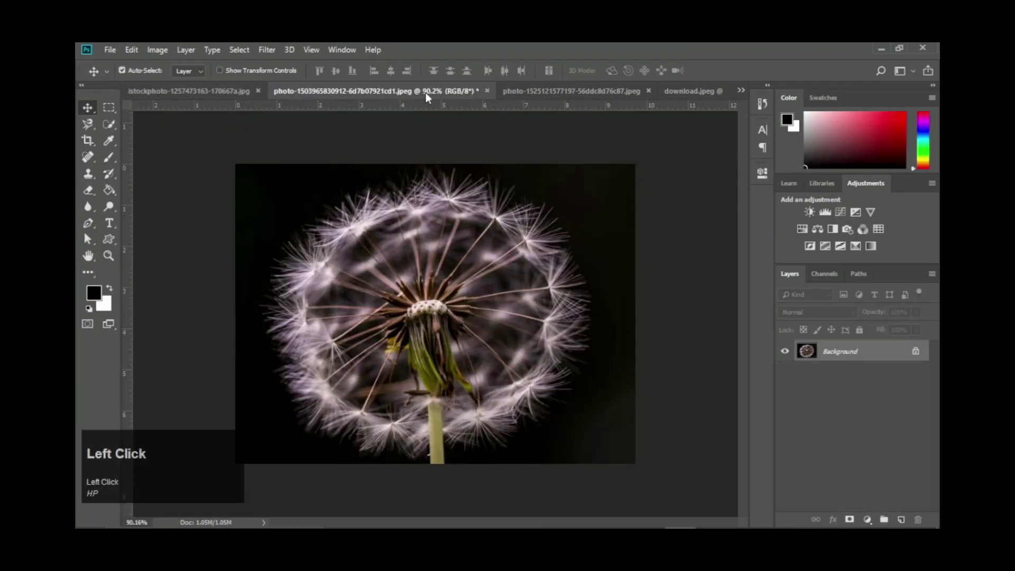
left_click(205, 91)
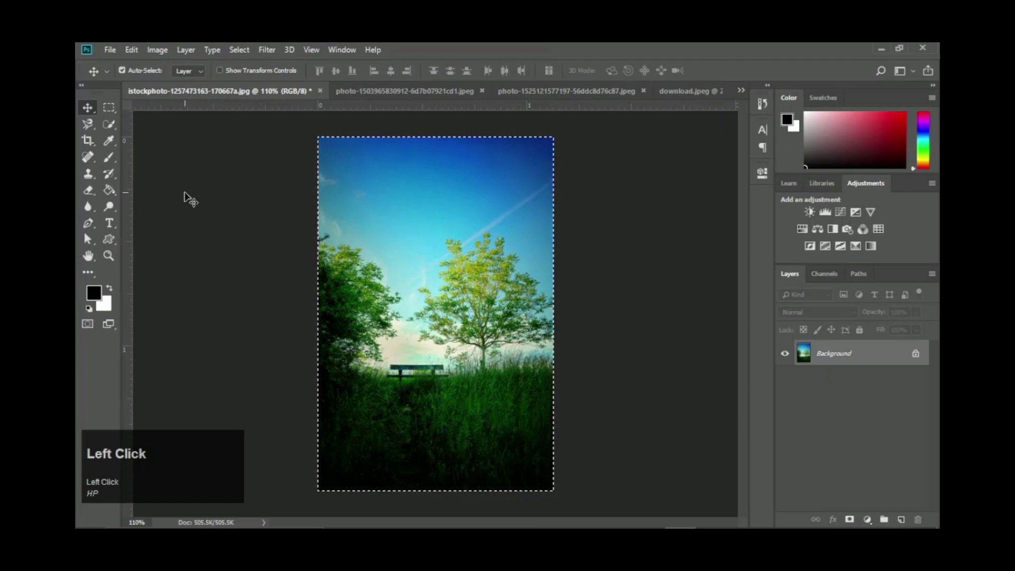
key("ctrl+d")
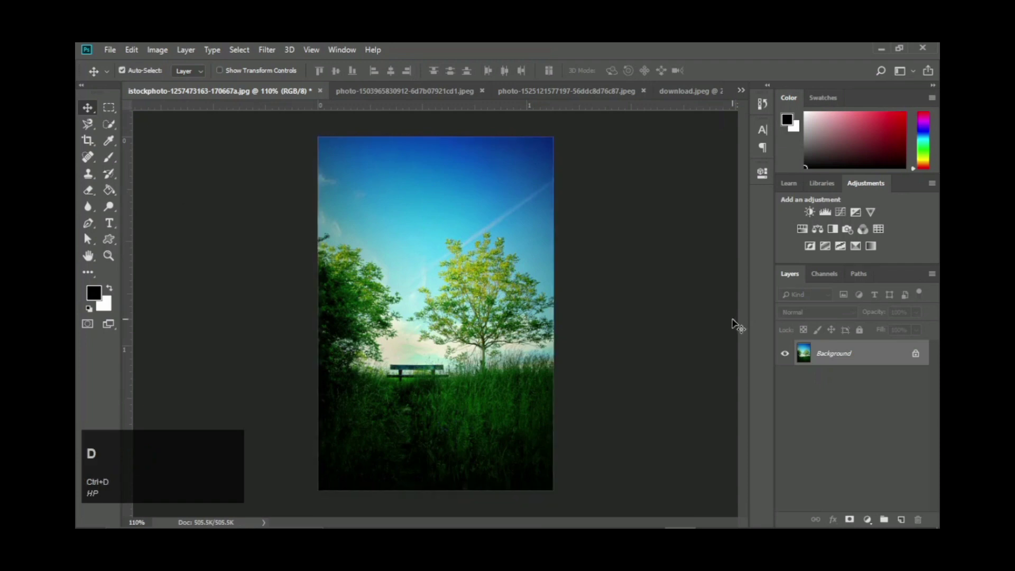
Try to move the locked Background layer with the Move tool, without converting it to a normal layer.
left_click(108, 157)
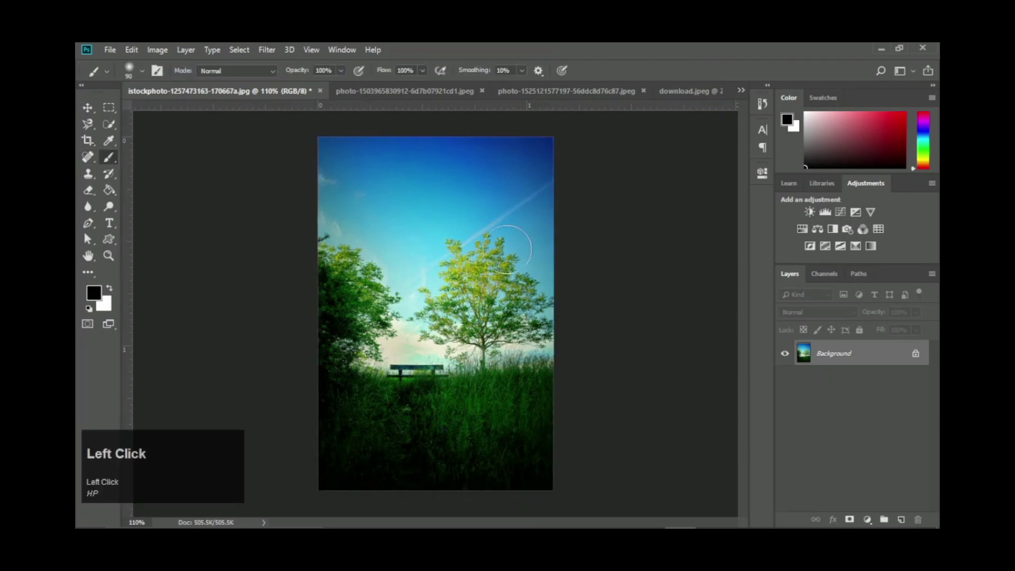
left_click(88, 107)
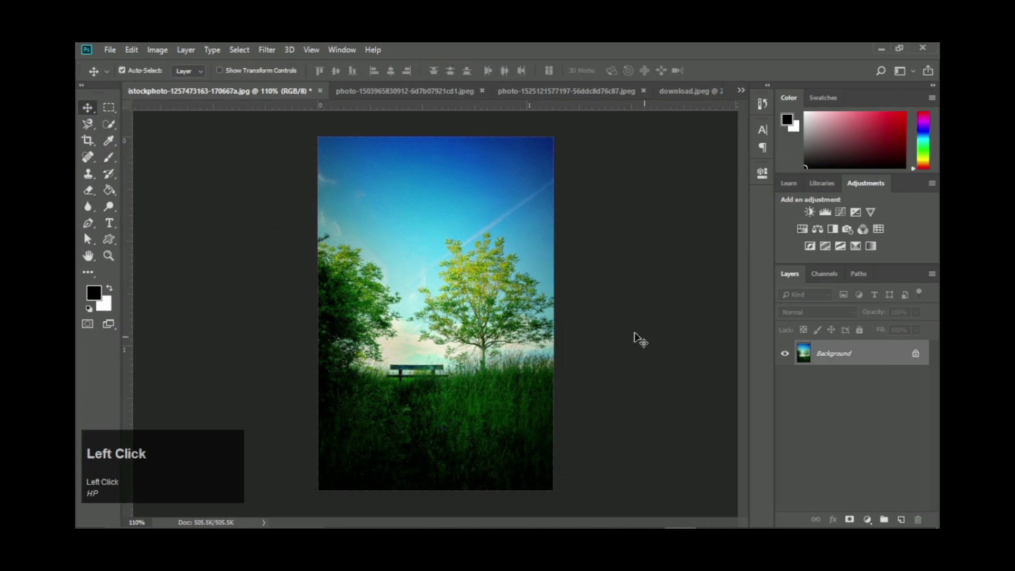
mouse_move(405, 261)
left_mouse_down()
mouse_move(506, 209)
mouse_move(394, 270)
left_mouse_up()
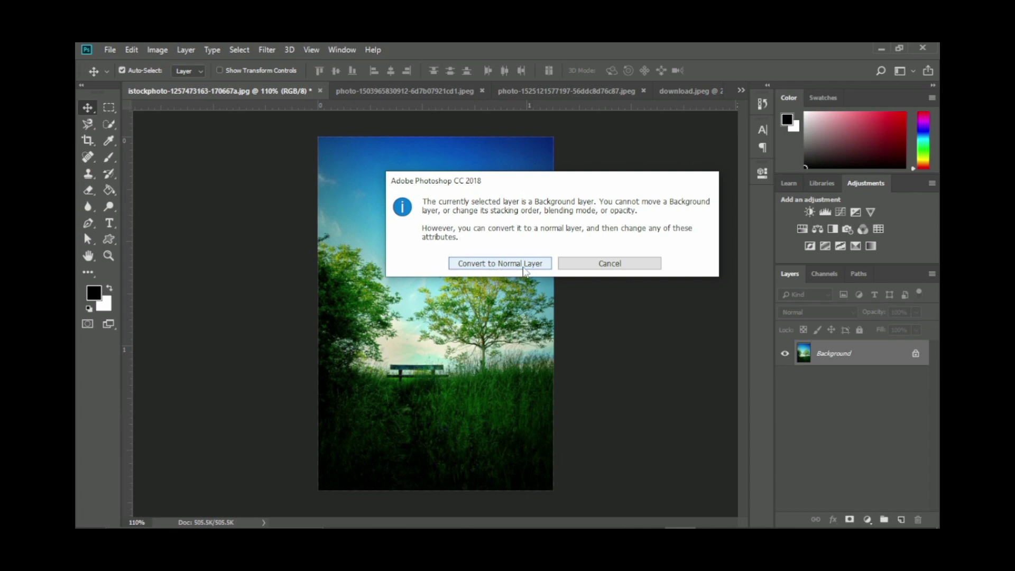
left_click(593, 270)
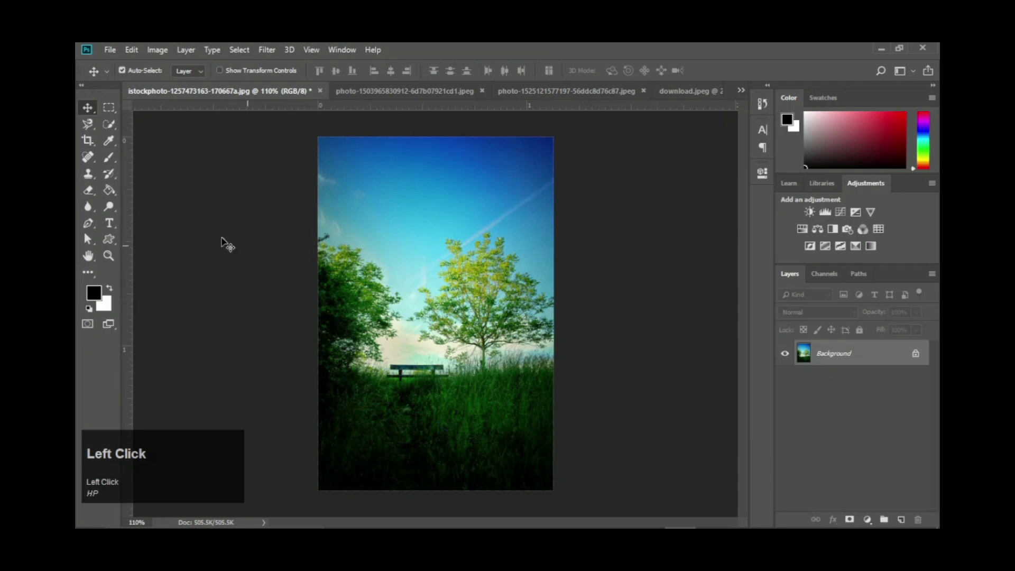
Try to paint black over the sky directly on the Background layer and move the paint, and undo the painting.
left_click(109, 157)
mouse_move(435, 217)
left_mouse_down()
mouse_move(449, 271)
mouse_move(138, 172)
left_mouse_up()
left_click(88, 107)
left_click_drag(373, 233, 456, 246)
left_click(640, 264)
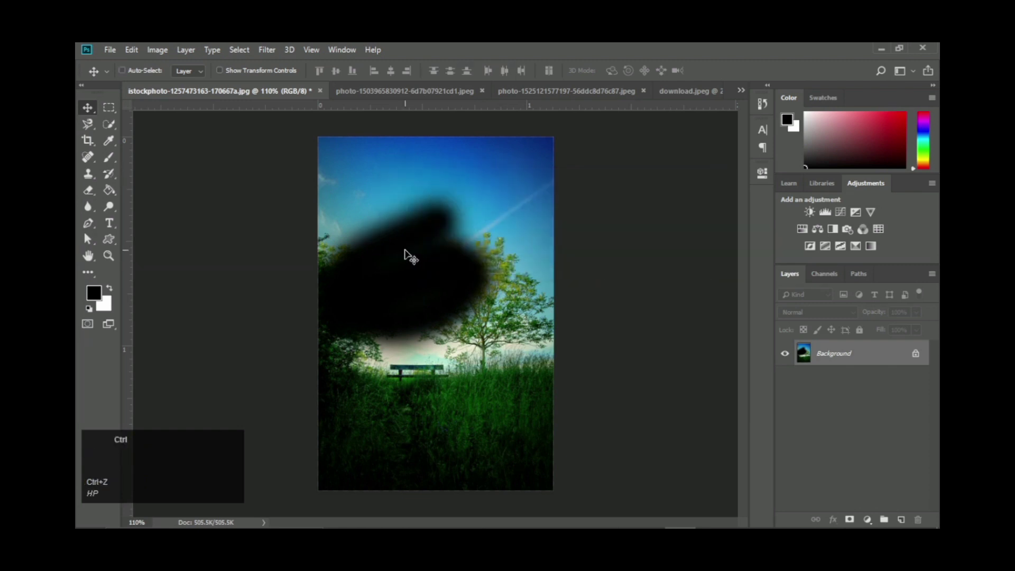
key("ctrl+alt+z")
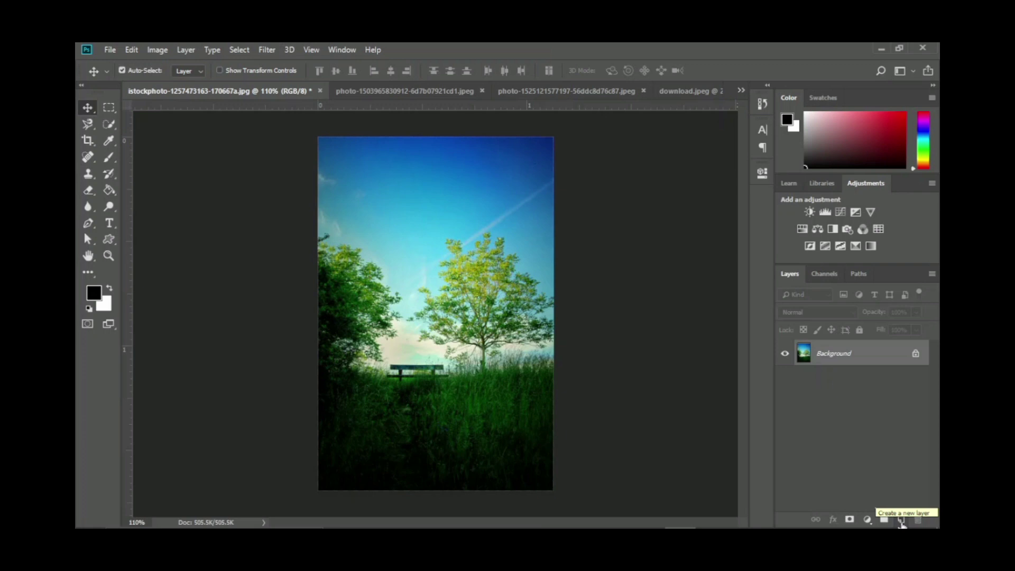
Add a new empty layer above the Background layer.
left_click(902, 521)
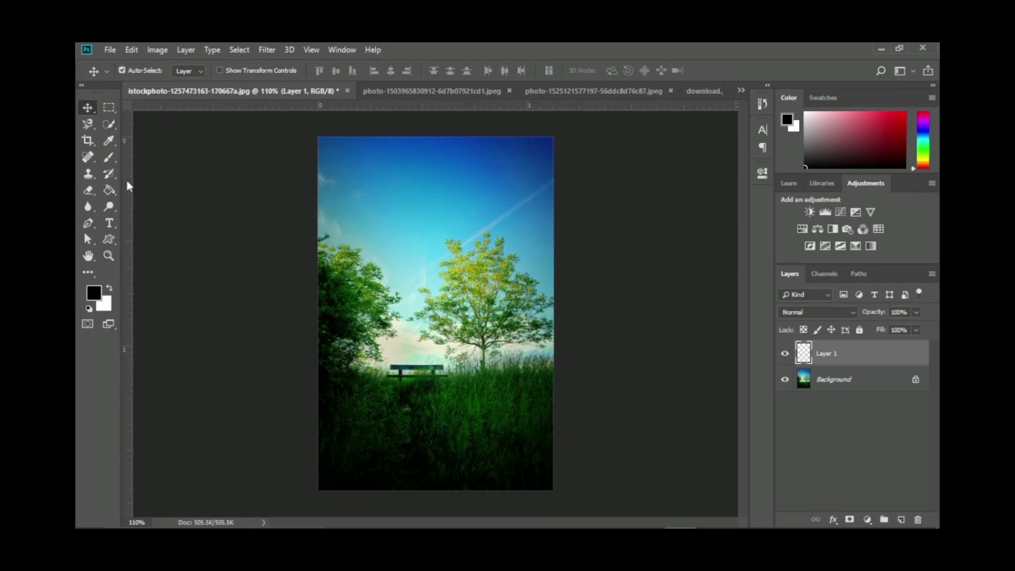
Try painting black over the sky on Layer 1 and moving the paint upward, and undo both changes.
left_click(109, 157)
mouse_move(449, 199)
left_mouse_down()
mouse_move(413, 237)
mouse_move(494, 218)
mouse_move(482, 215)
mouse_move(454, 270)
mouse_move(444, 312)
mouse_move(516, 297)
mouse_move(529, 317)
left_mouse_up()
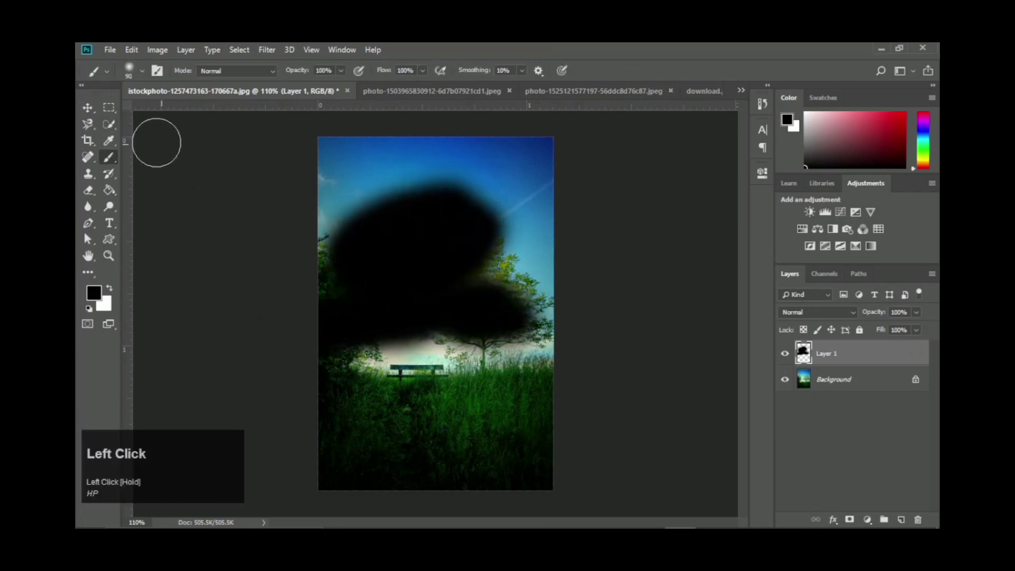
left_click(88, 107)
mouse_move(379, 256)
left_mouse_down()
mouse_move(438, 182)
mouse_move(512, 256)
mouse_move(376, 256)
mouse_move(364, 207)
mouse_move(392, 222)
mouse_move(376, 219)
left_mouse_up()
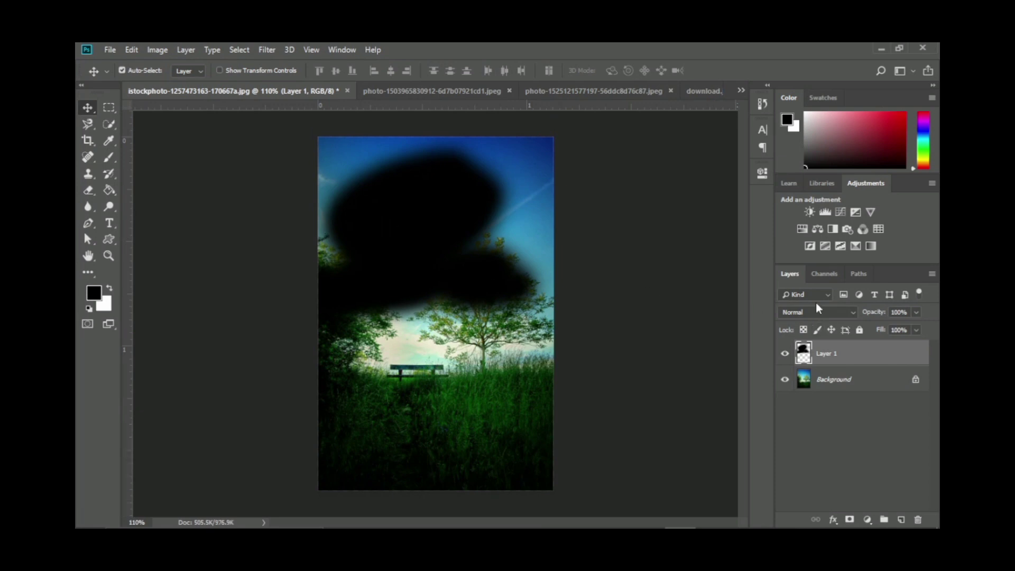
key("ctrl+alt+z")
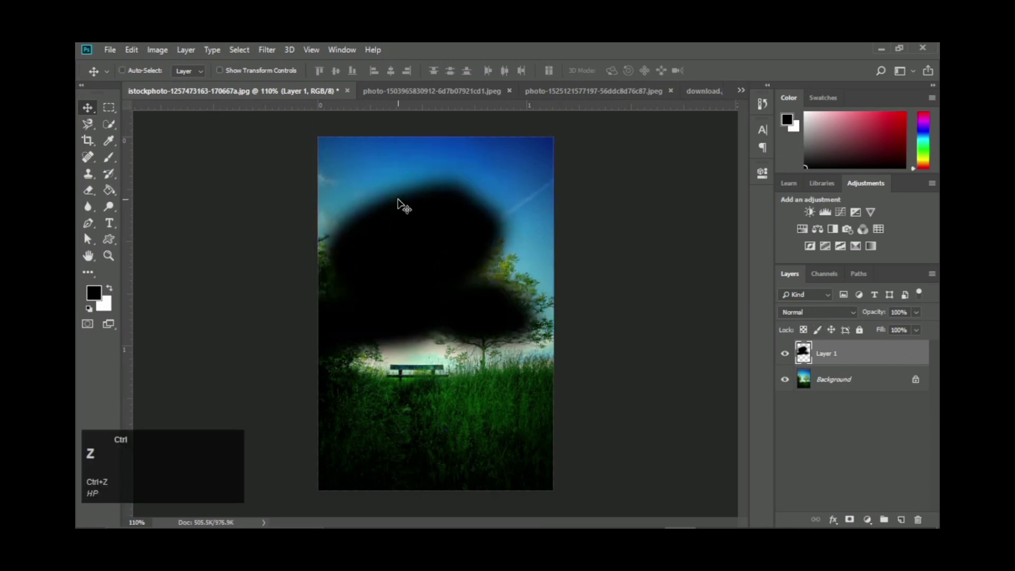
key("ctrl+alt+z")
Compare the lock options of the Background layer and Layer 1, fully locking and unlocking Layer 1.
left_click(860, 381)
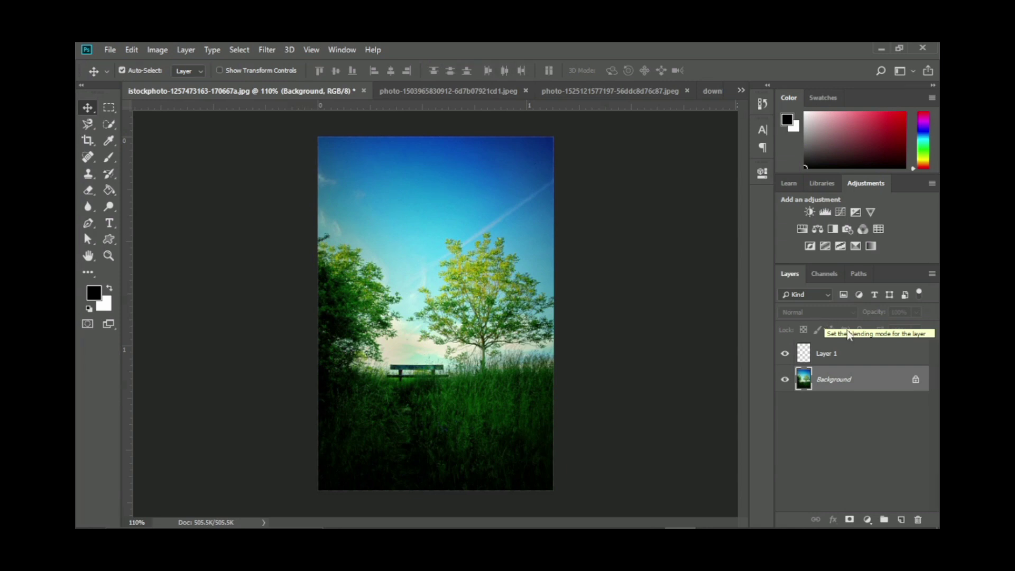
left_click(871, 358)
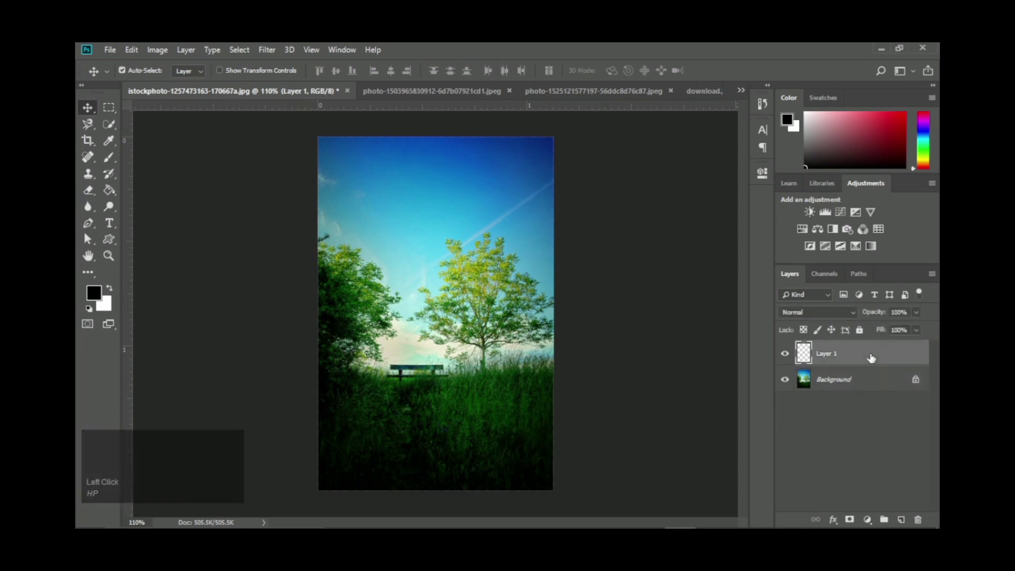
left_click(859, 330)
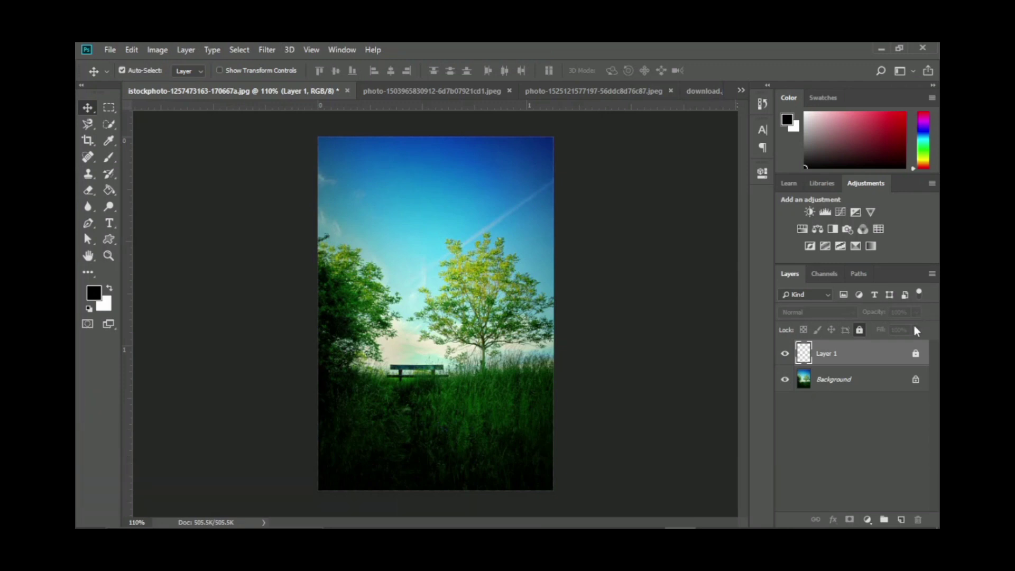
left_click(860, 330)
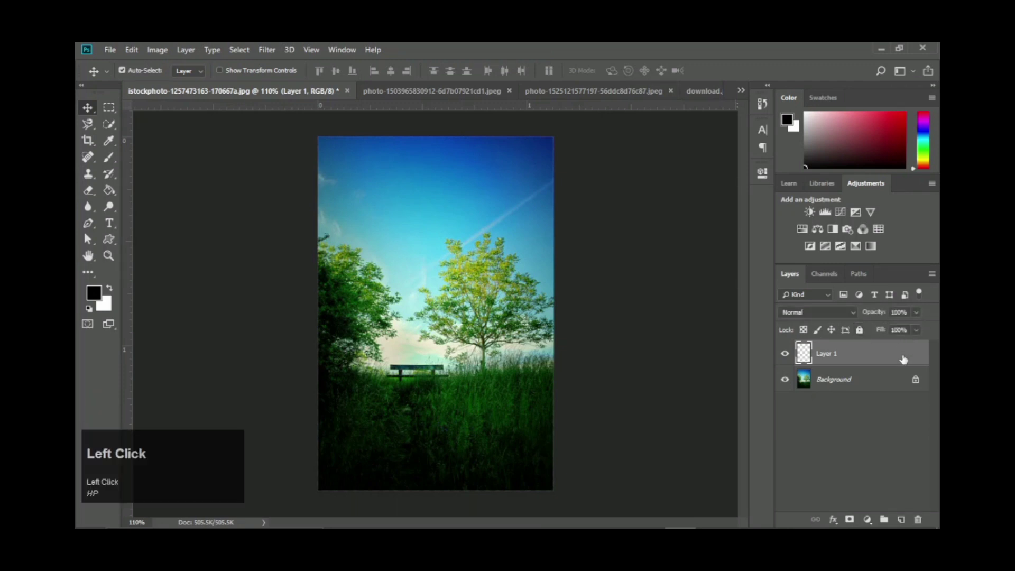
left_click(882, 381)
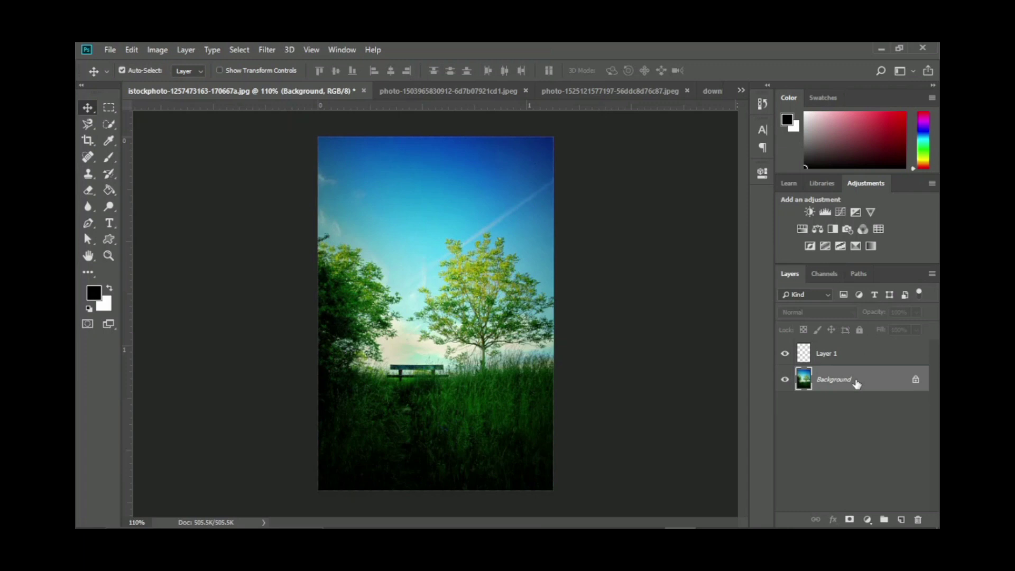
left_click(874, 359)
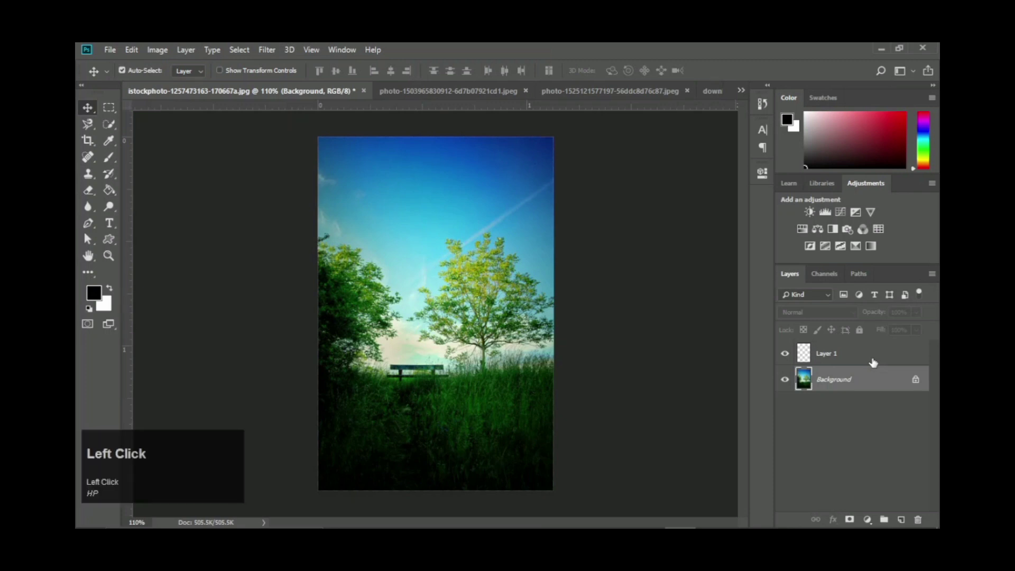
Activate the Brush tool and set the foreground color to red #f01802.
left_click(109, 157)
left_click(94, 294)
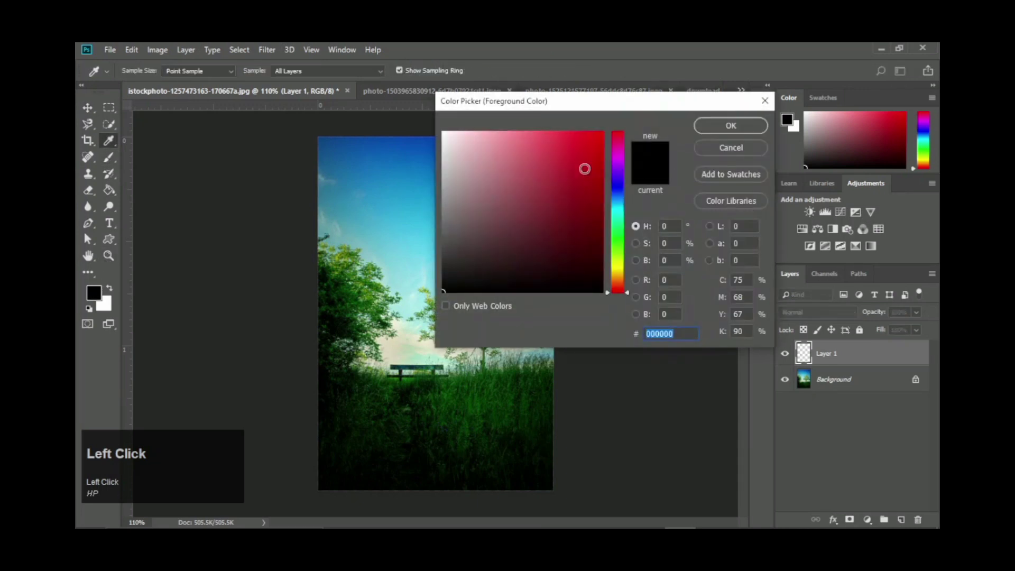
left_click(613, 234)
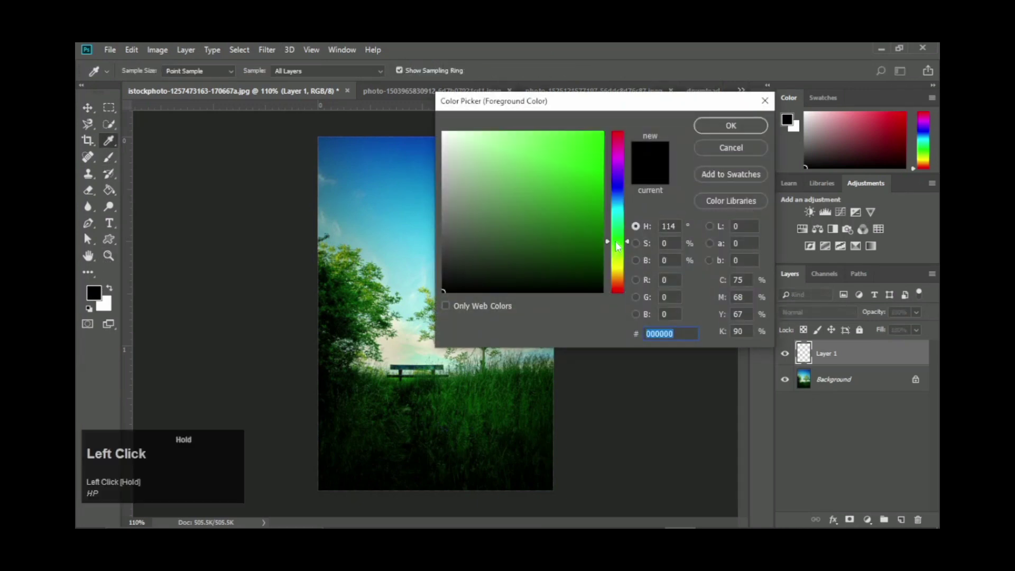
mouse_move(614, 192)
left_mouse_down()
mouse_move(616, 182)
mouse_move(622, 296)
left_mouse_up()
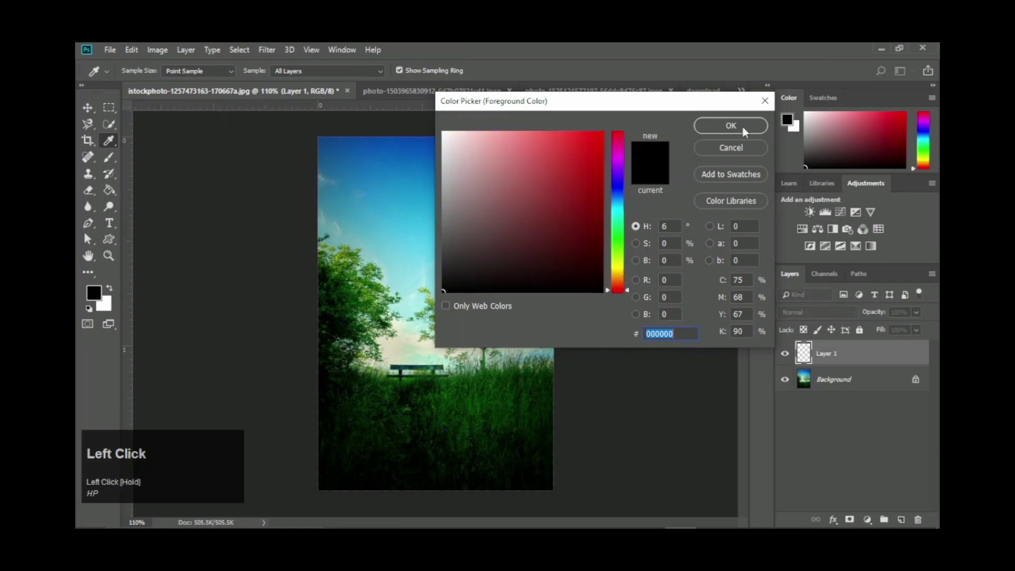
left_click(742, 128)
key("b")
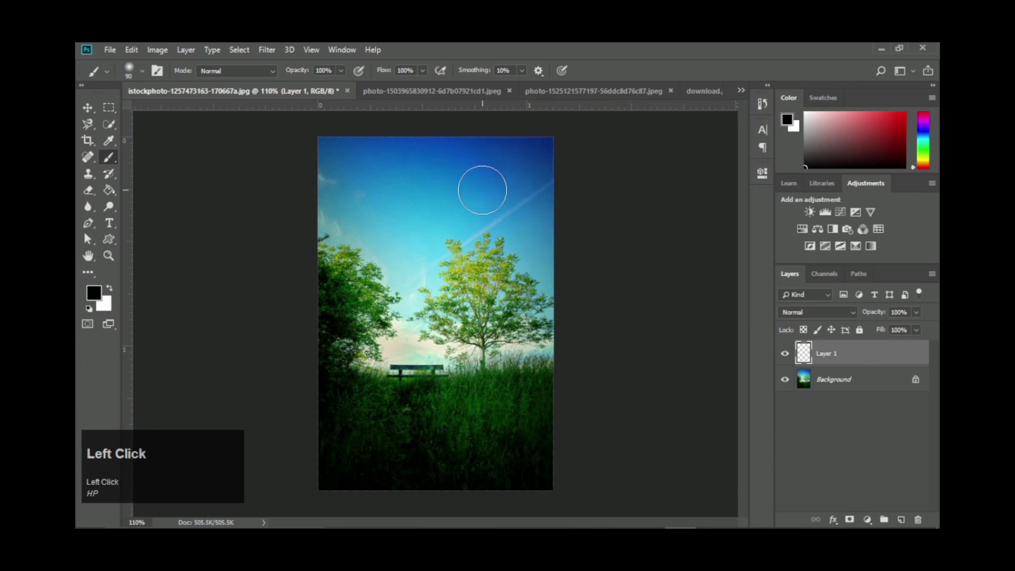
left_click(94, 293)
left_click(727, 125)
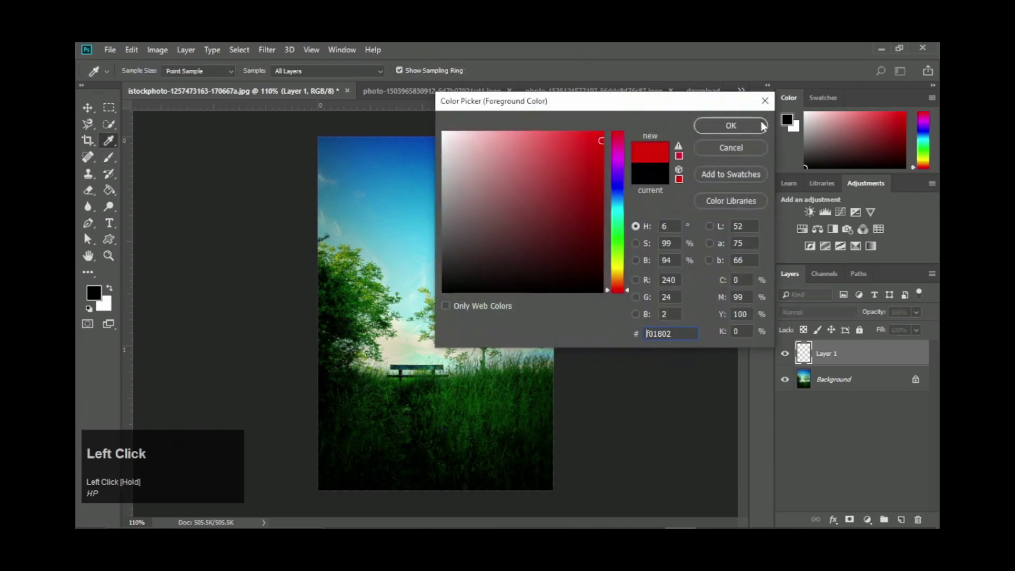
Enlarge the brush to 125 and paint red across the sky on Layer 1, down to the treetops.
key("bracketright")
key("bracketright")
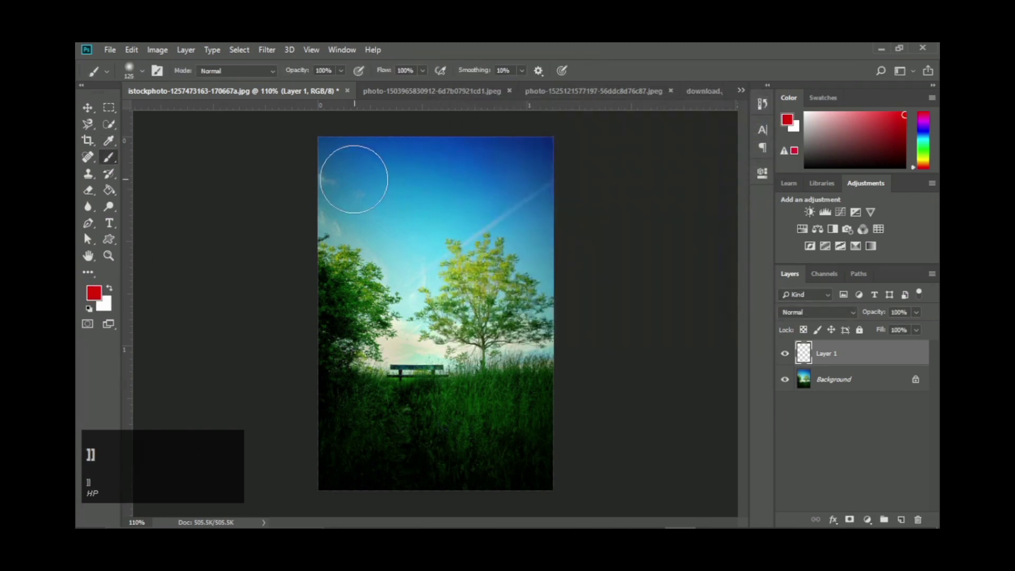
mouse_move(319, 168)
left_mouse_down()
mouse_move(553, 166)
mouse_move(260, 196)
mouse_move(540, 205)
mouse_move(346, 242)
mouse_move(577, 250)
mouse_move(334, 260)
left_mouse_up()
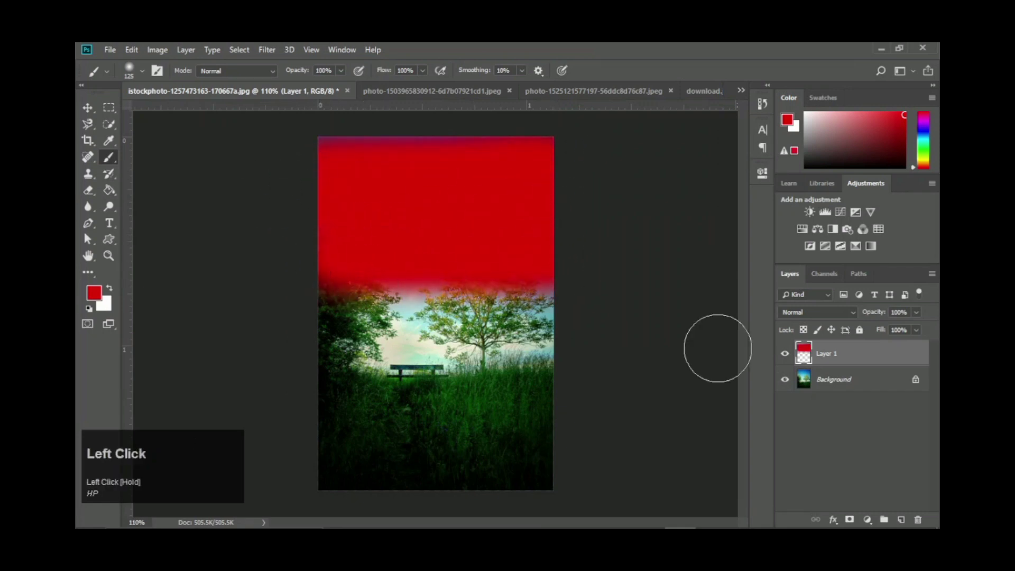
Lower Layer 1's opacity to 42% and restore it to 100%.
left_click(916, 312)
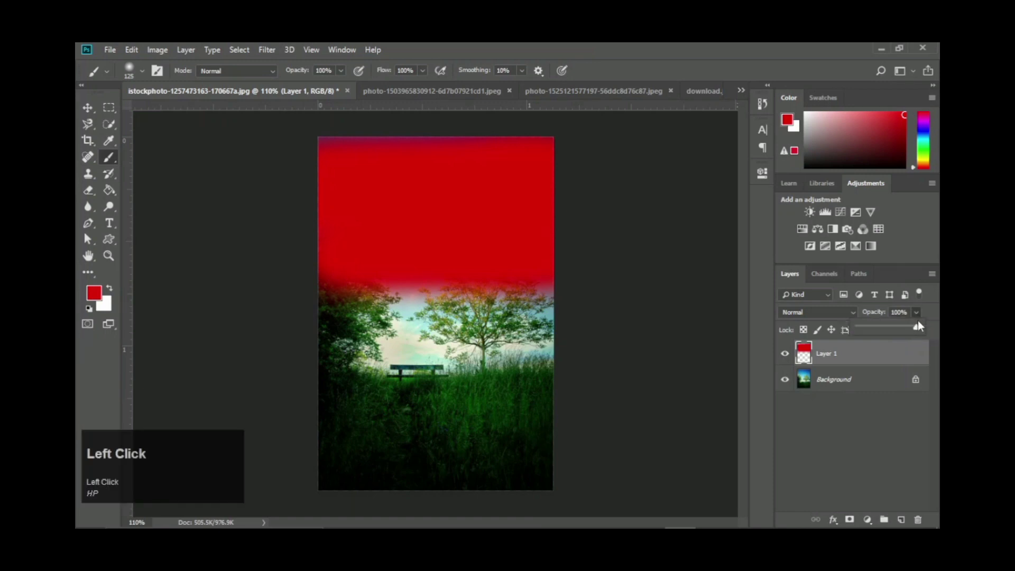
left_click_drag(915, 325, 883, 329)
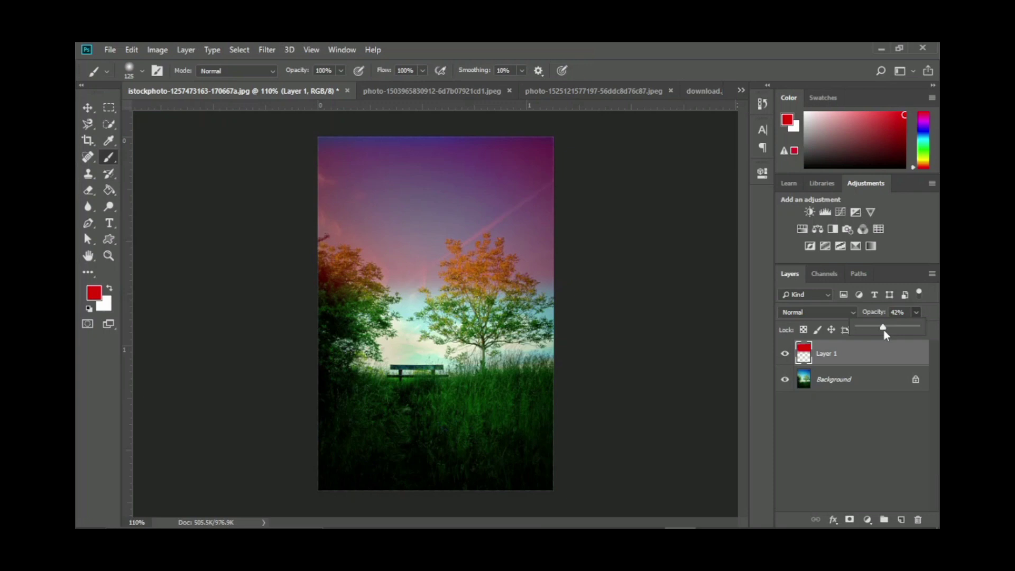
left_click_drag(883, 330, 916, 306)
Lower Layer 1's fill to 36%.
left_click(918, 328)
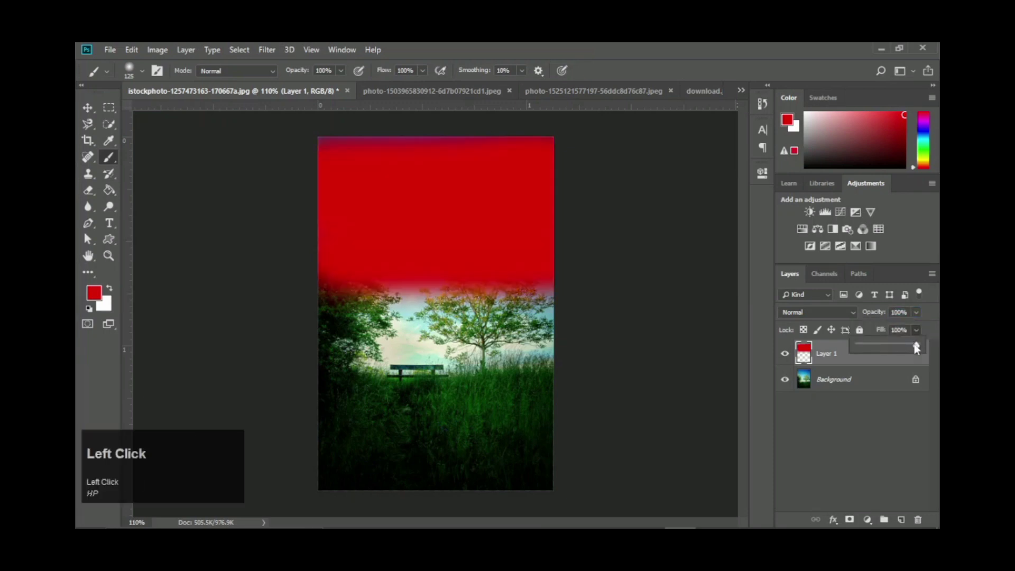
left_click_drag(917, 347, 891, 348)
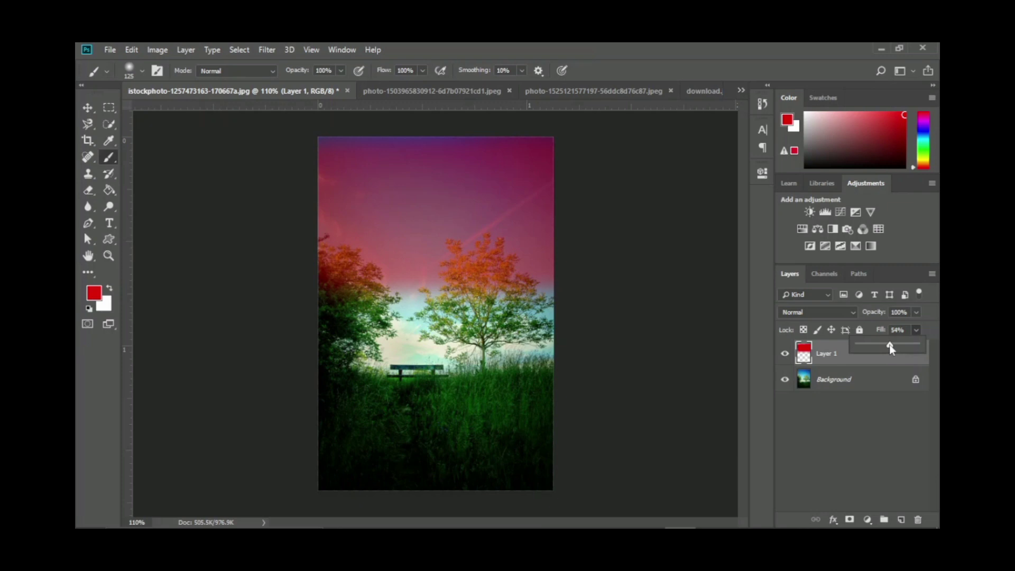
left_click_drag(890, 347, 889, 348)
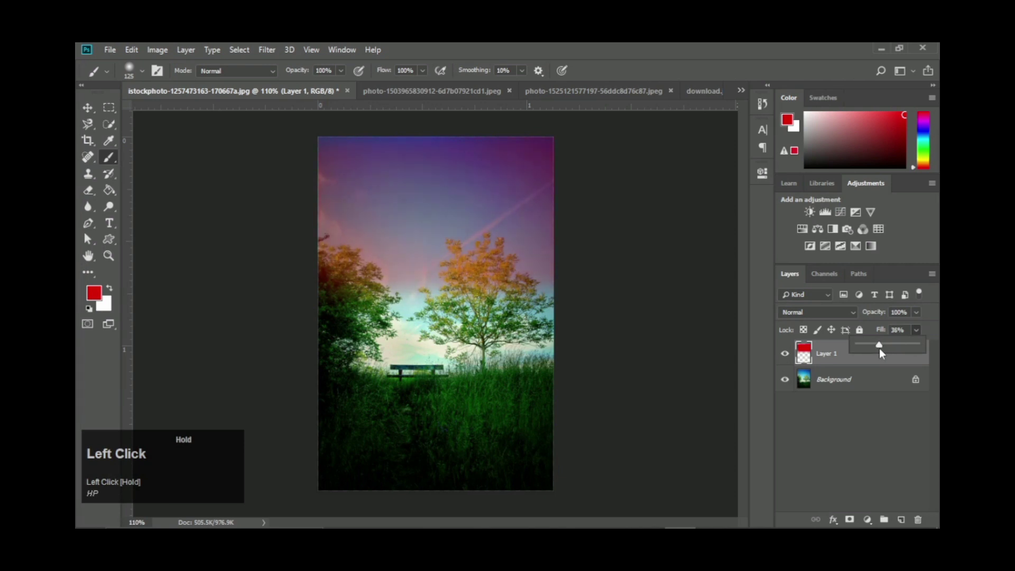
Restore Layer 1's fill to 100%.
left_click_drag(879, 353, 919, 356)
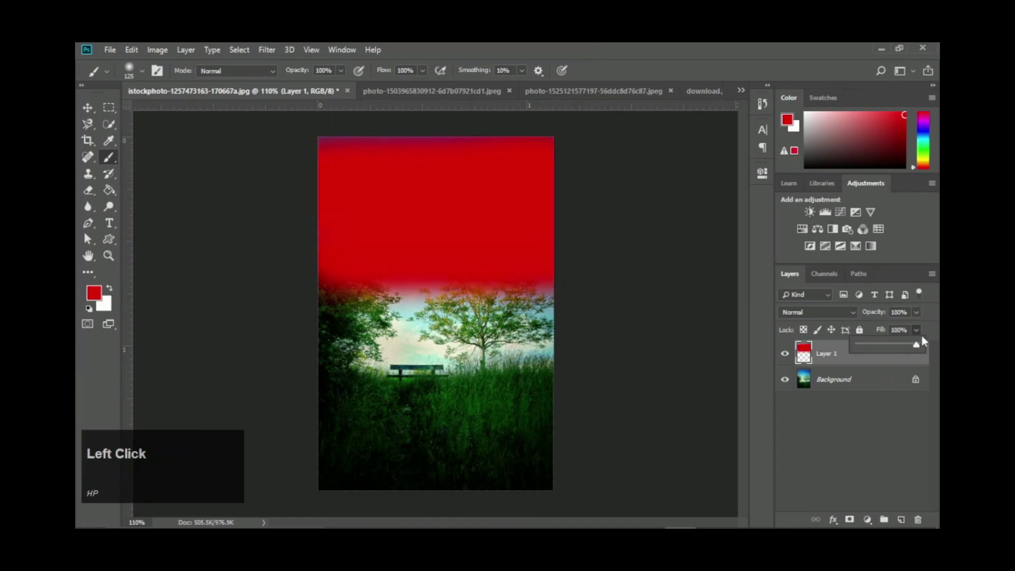
left_click(916, 331)
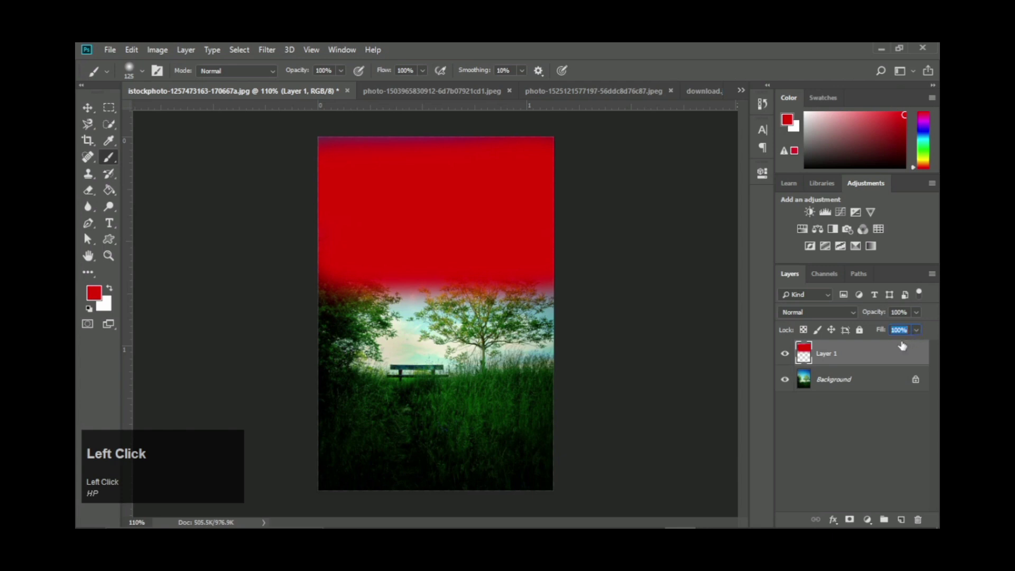
Convert the Background into a regular layer named "Background Layer", and undo the conversion.
left_click(869, 382)
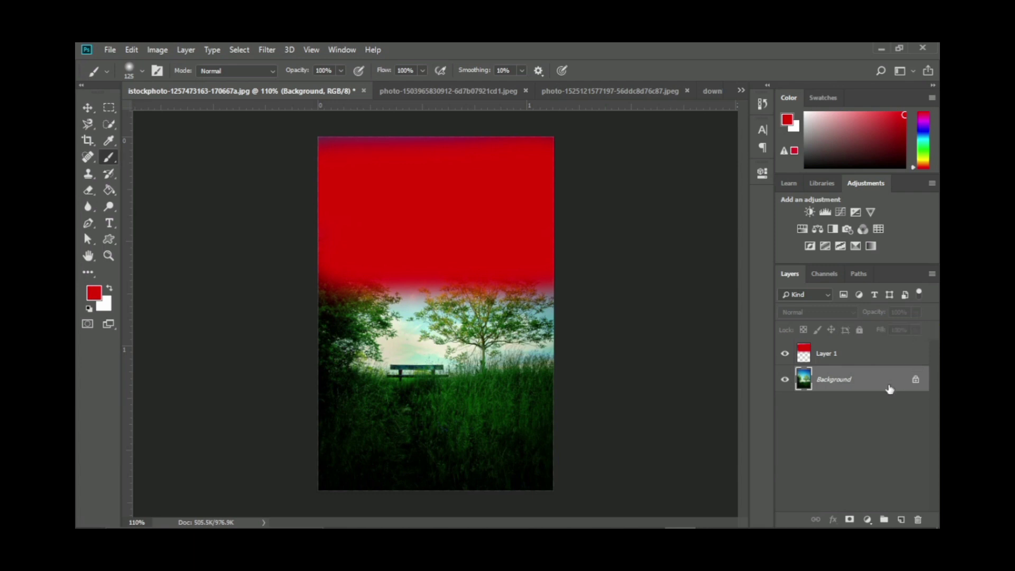
double_click(845, 385)
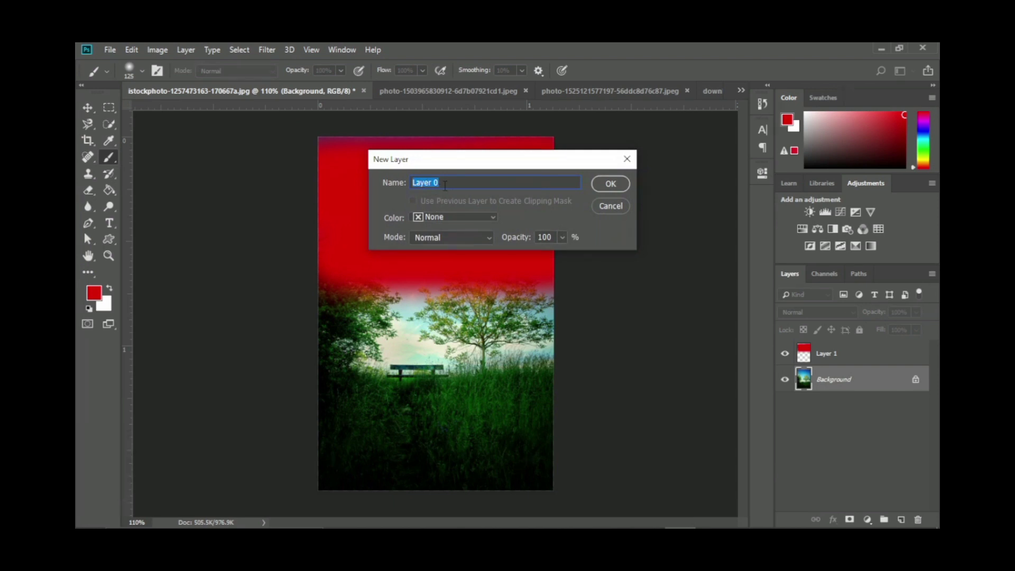
left_click(353, 193)
type("Ba")
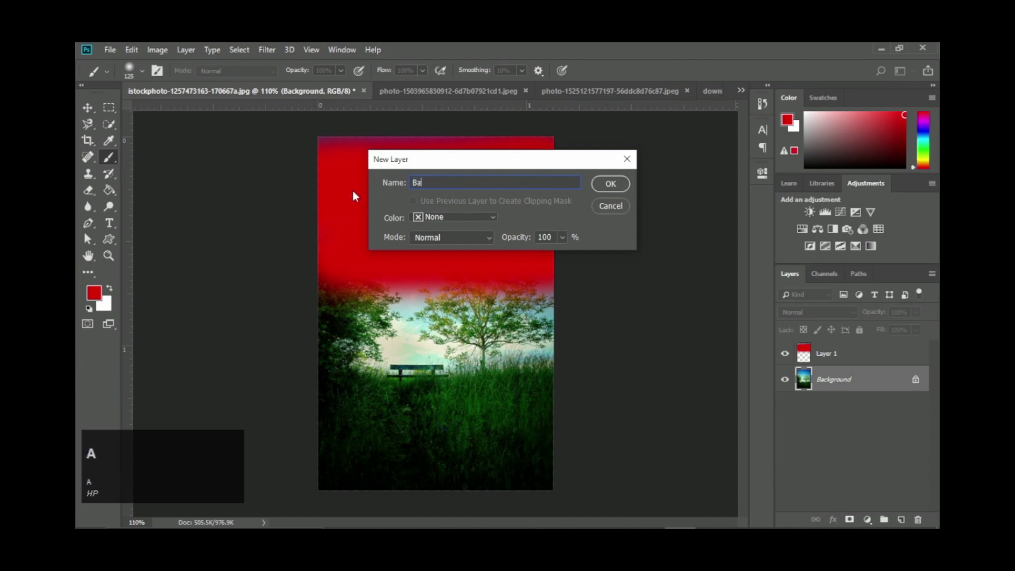
type("ckgrounf")
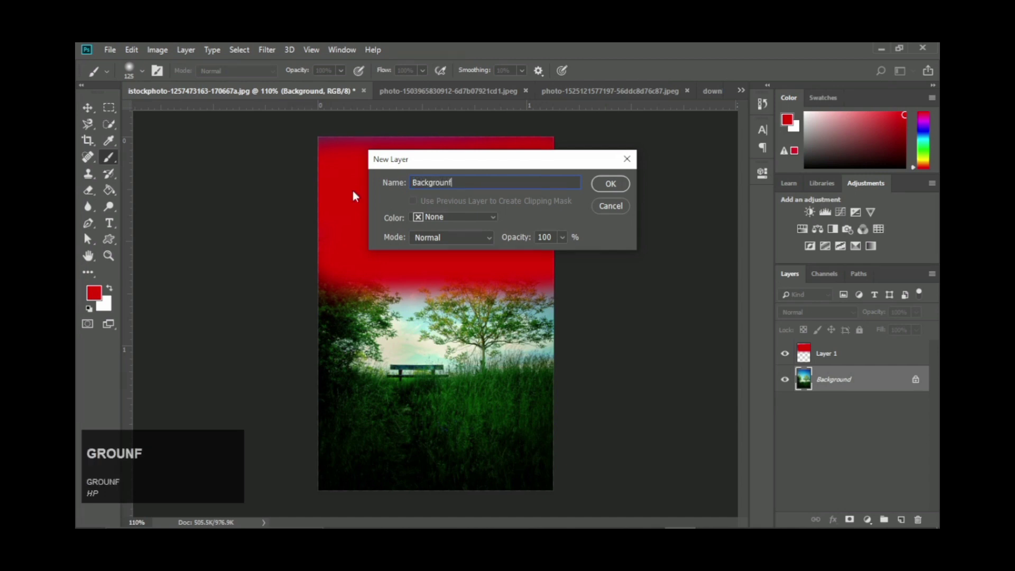
key("BackSpace")
type("d ")
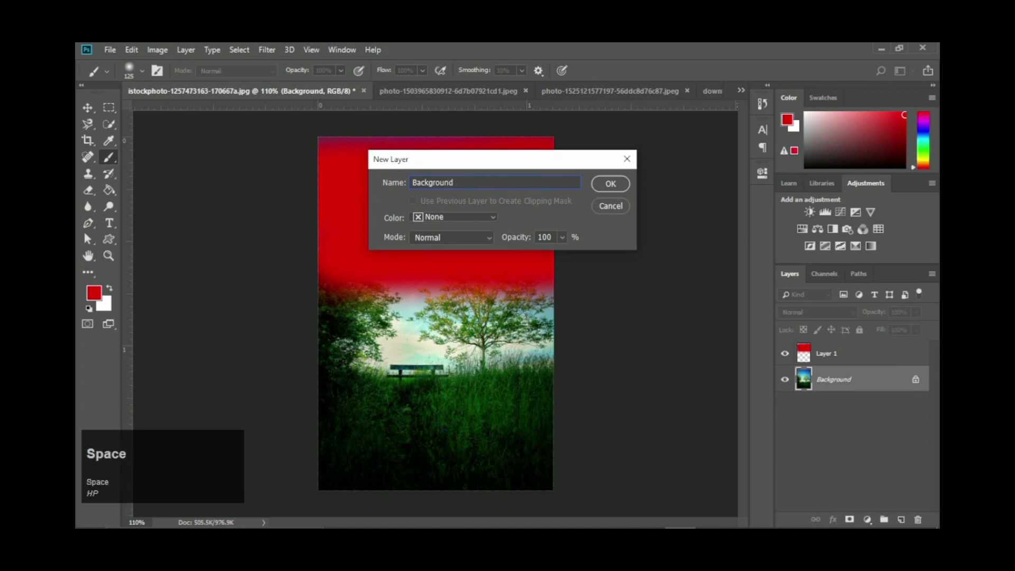
type("Layer")
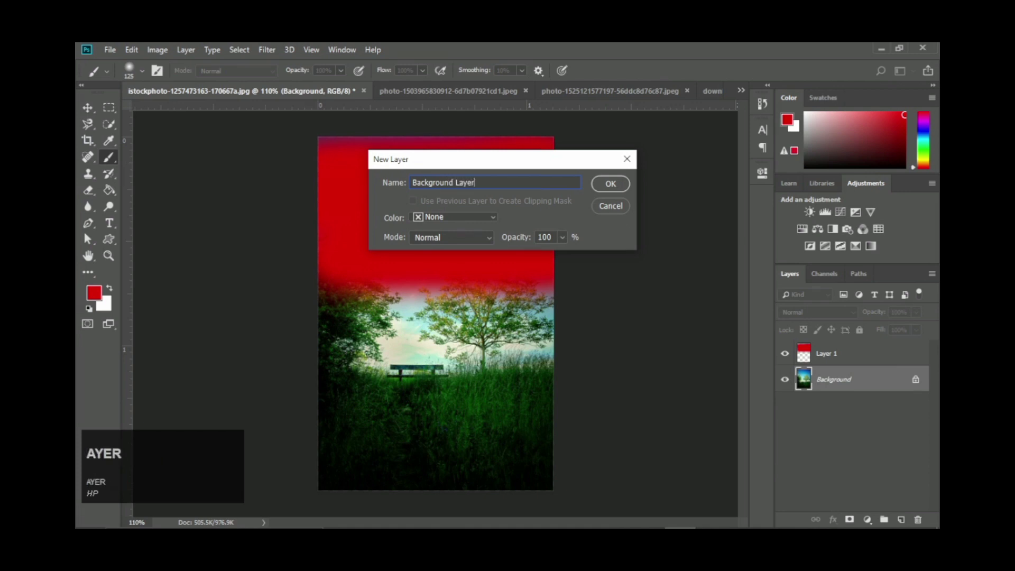
left_click(606, 187)
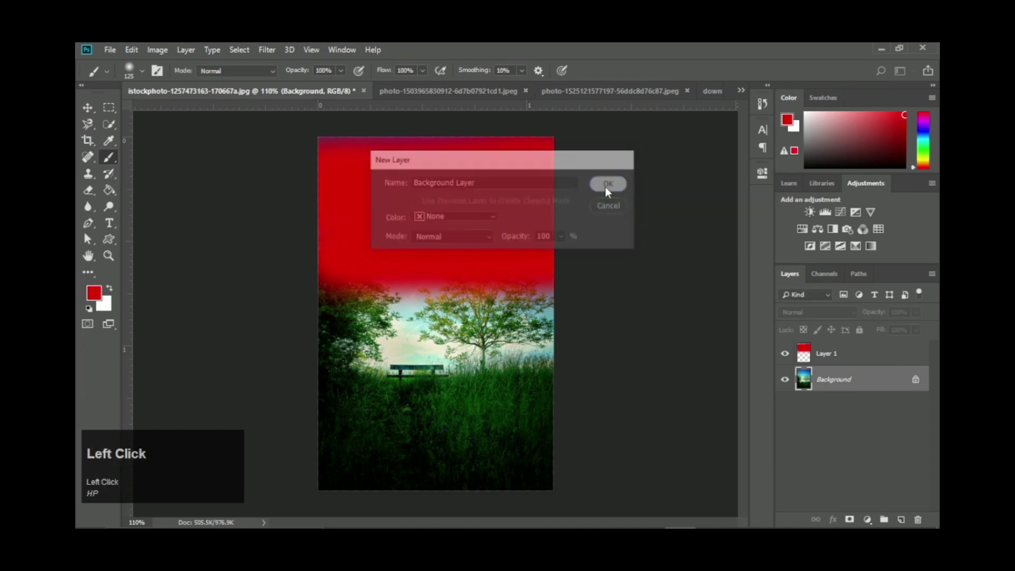
left_click(876, 392)
key("ctrl+z")
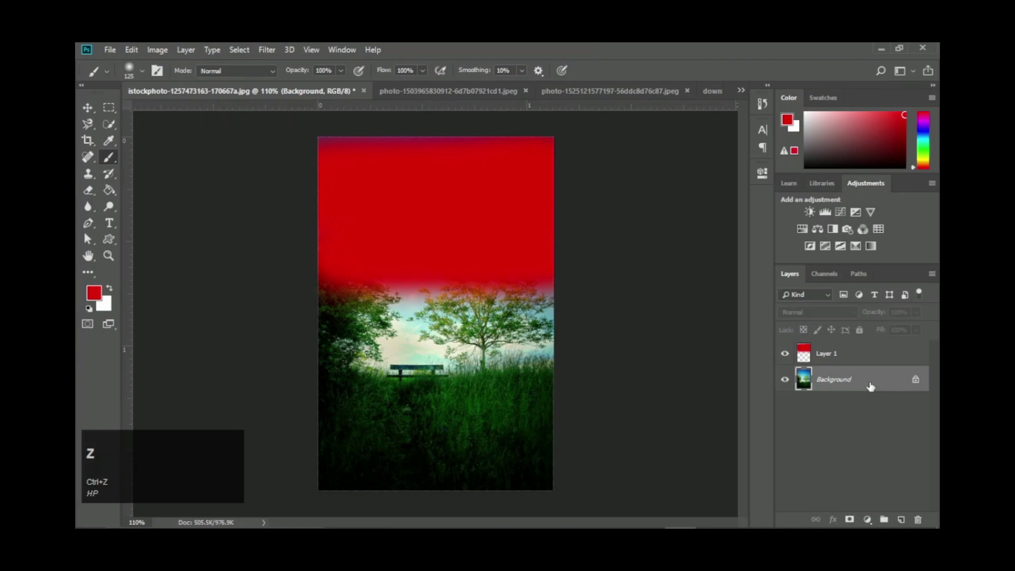
Convert the Background into a regular layer named Layer 0, and set its opacity to 100%.
double_click(871, 387)
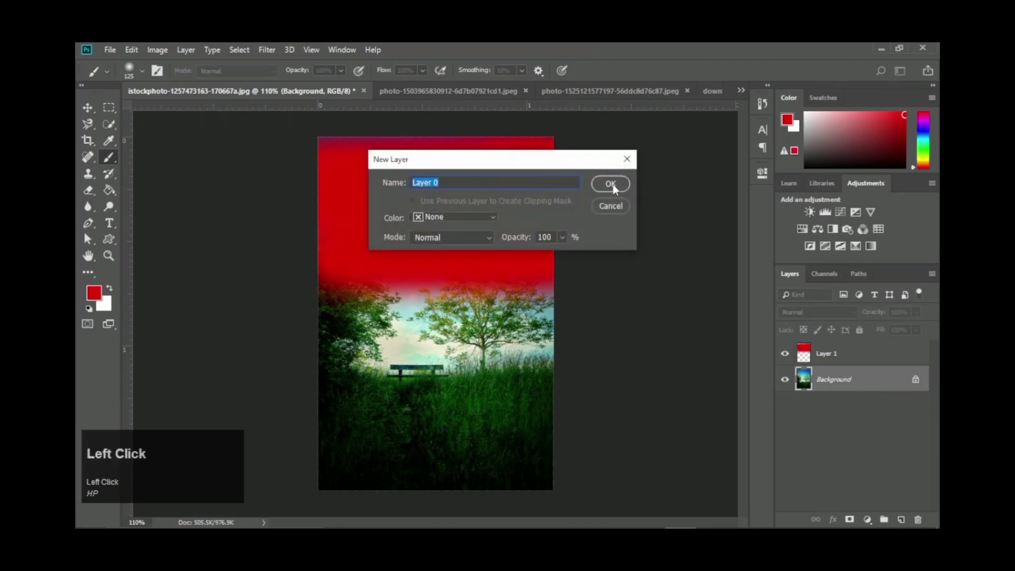
left_click(612, 185)
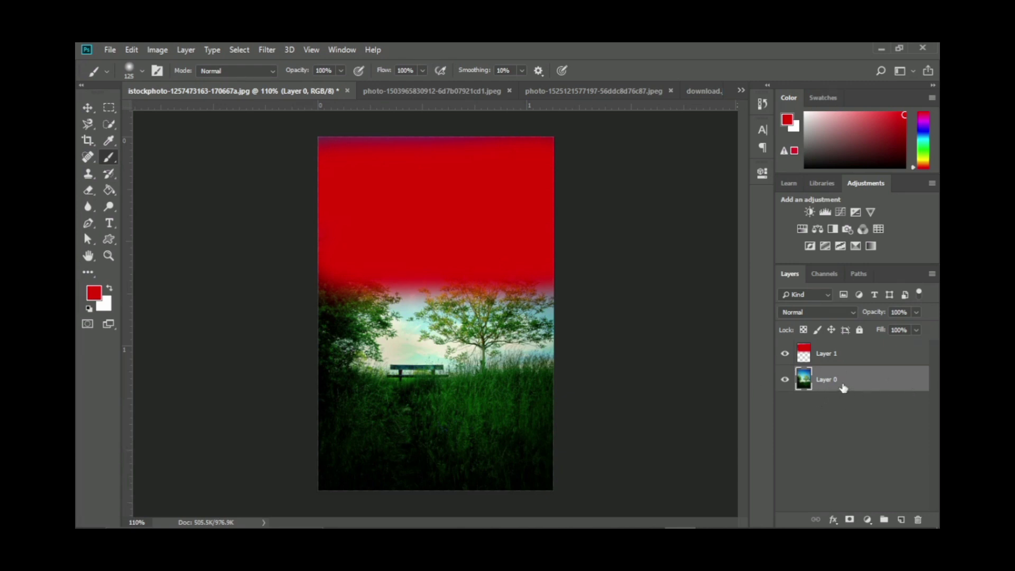
left_click(857, 363)
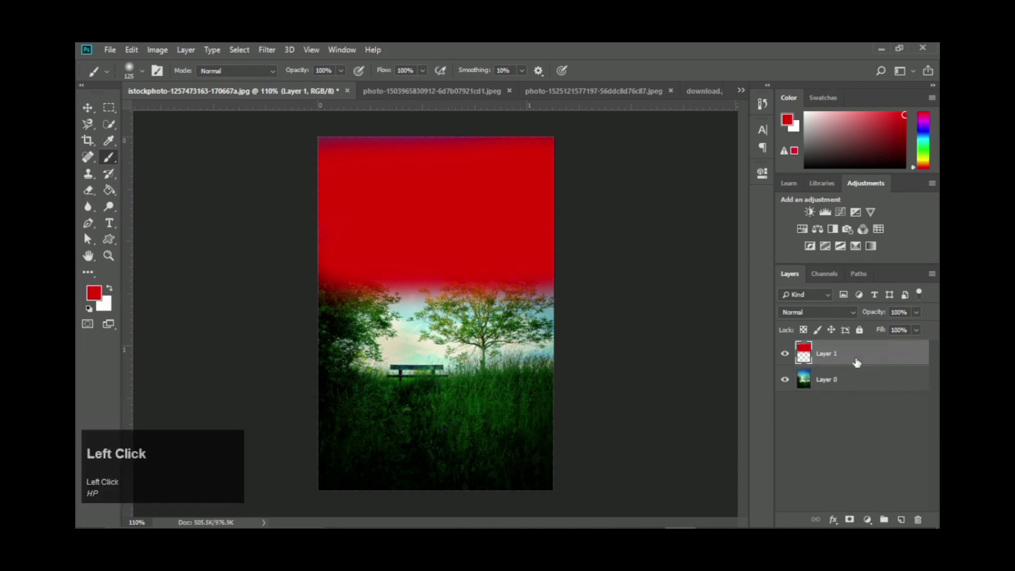
left_click(848, 378)
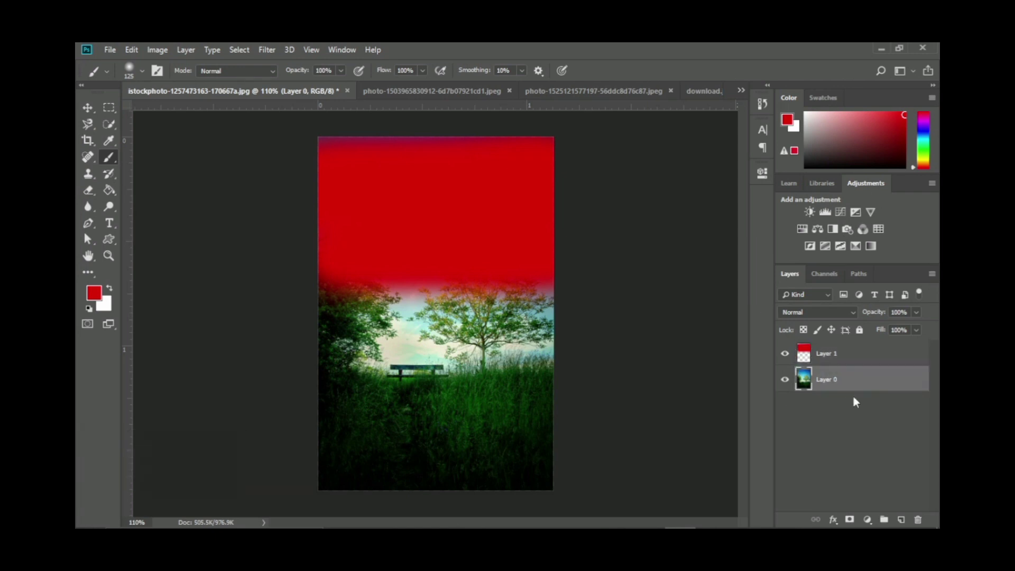
left_click(917, 312)
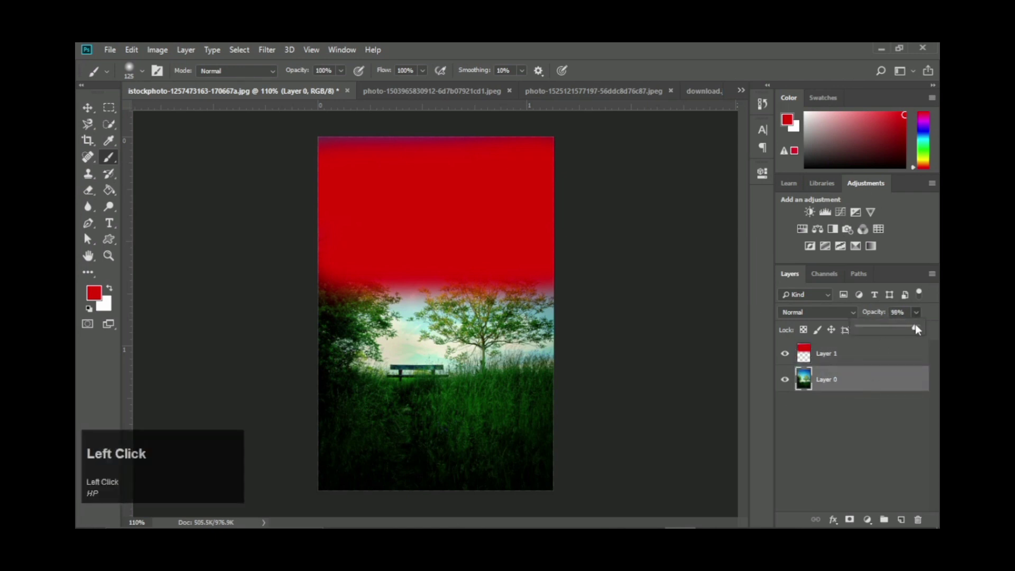
mouse_move(915, 328)
left_mouse_down()
mouse_move(896, 328)
mouse_move(924, 333)
left_mouse_up()
Fill Layer 1 entirely with the red foreground color and move it below Layer 0 in the layer stack.
left_click(853, 360)
key("alt+BackSpace")
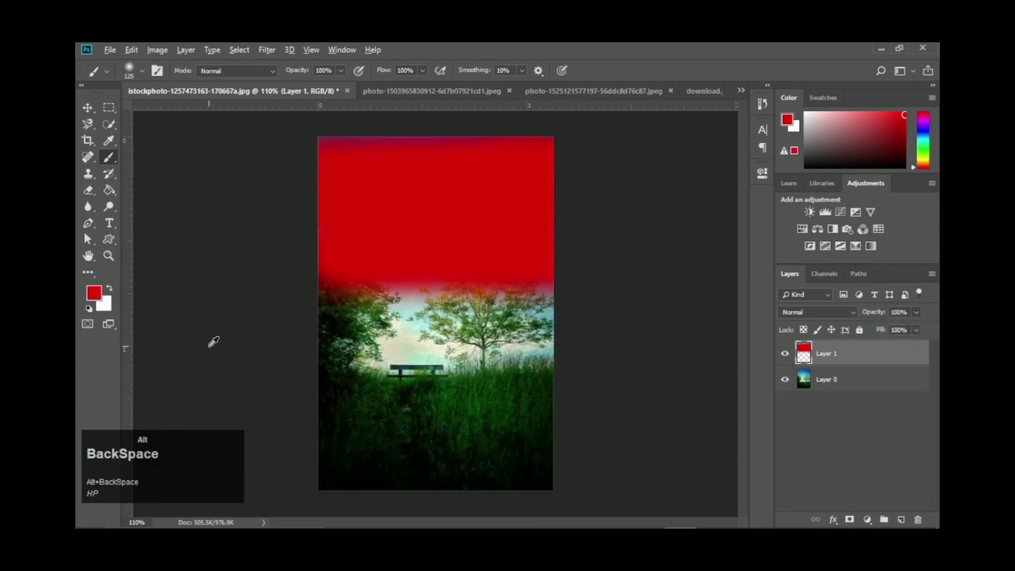
left_click_drag(845, 351, 863, 407)
Lower Layer 0's opacity to 68%, raise it to 79%, and restore it to 100%.
left_click(871, 361)
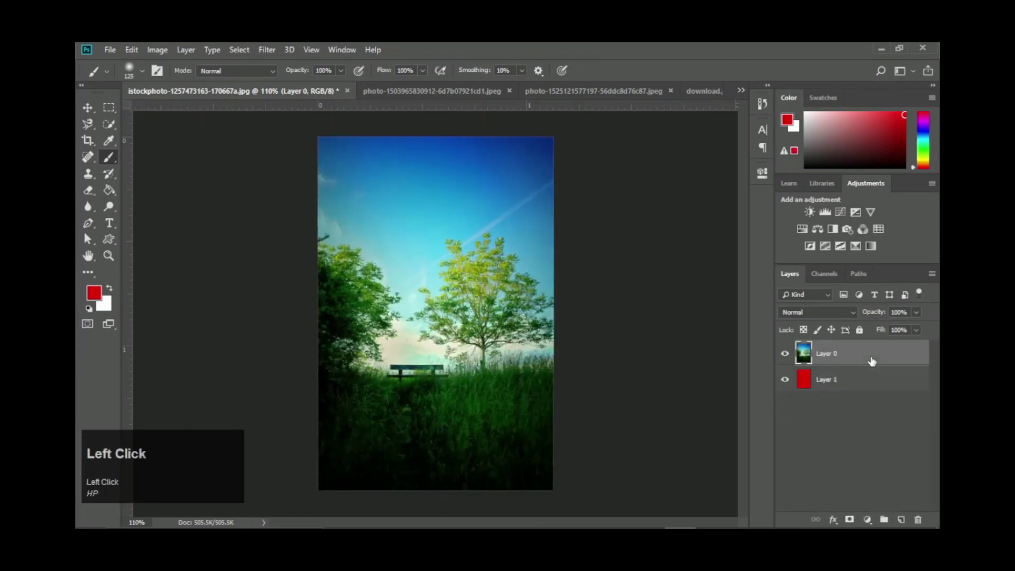
left_click(916, 313)
left_click_drag(917, 329, 905, 331)
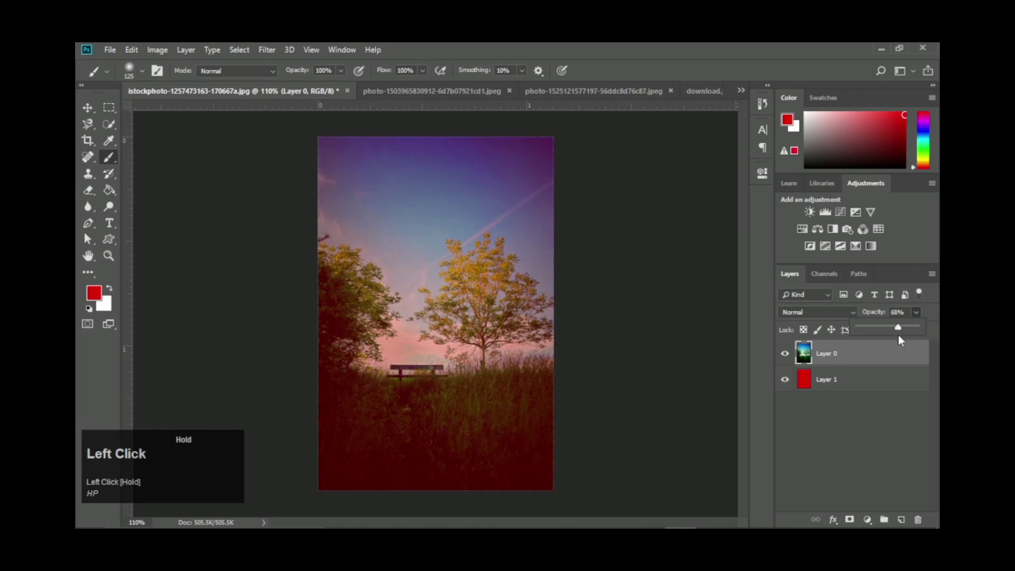
left_click_drag(902, 334, 905, 335)
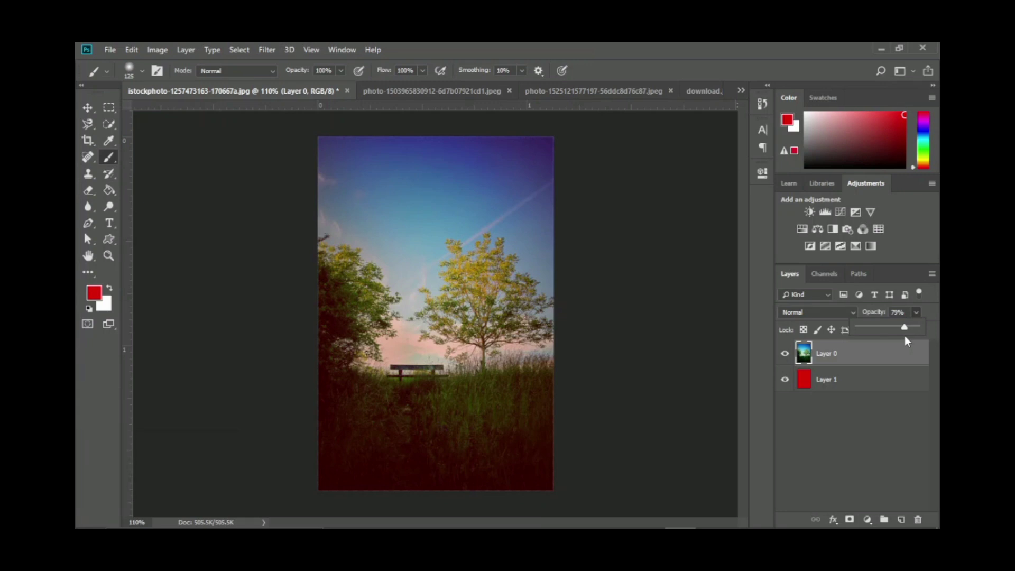
left_click_drag(909, 328, 925, 329)
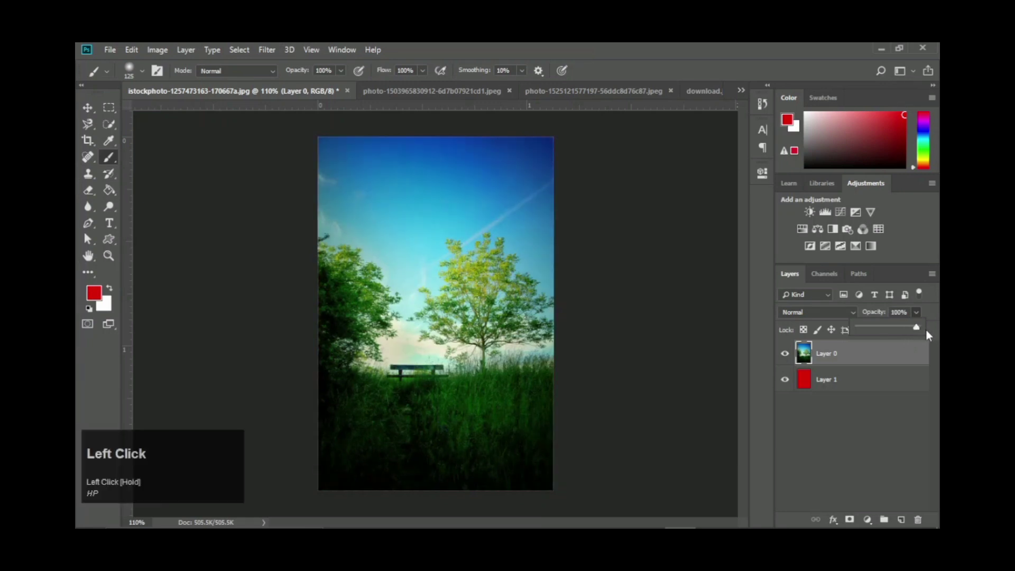
left_click_drag(858, 352, 915, 310)
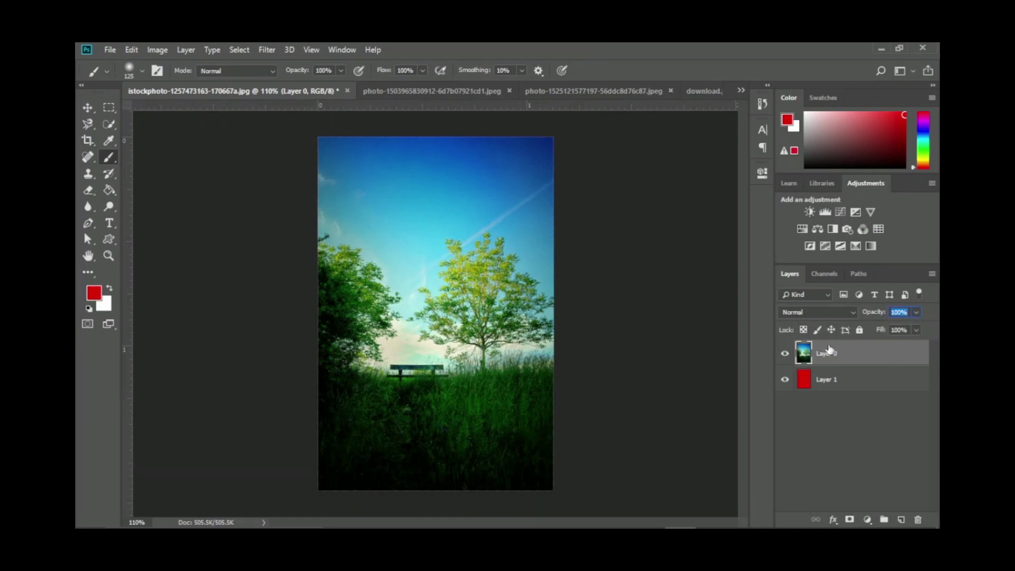
Delete the red-filled Layer 1.
left_click_drag(842, 380, 919, 524)
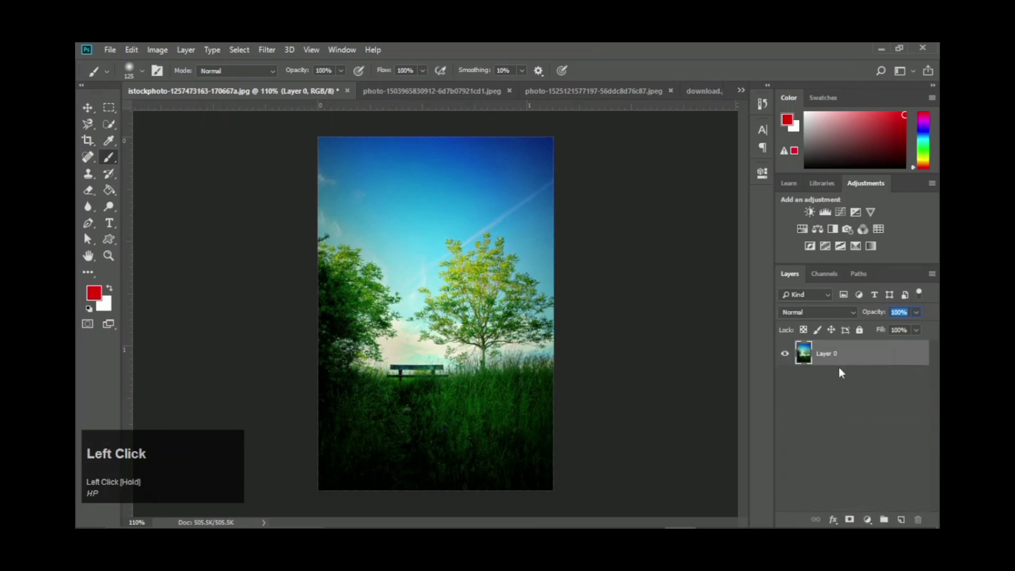
Copy the entire dandelion photo and paste it into the tree photo as a new layer above Layer 0.
left_click(394, 90)
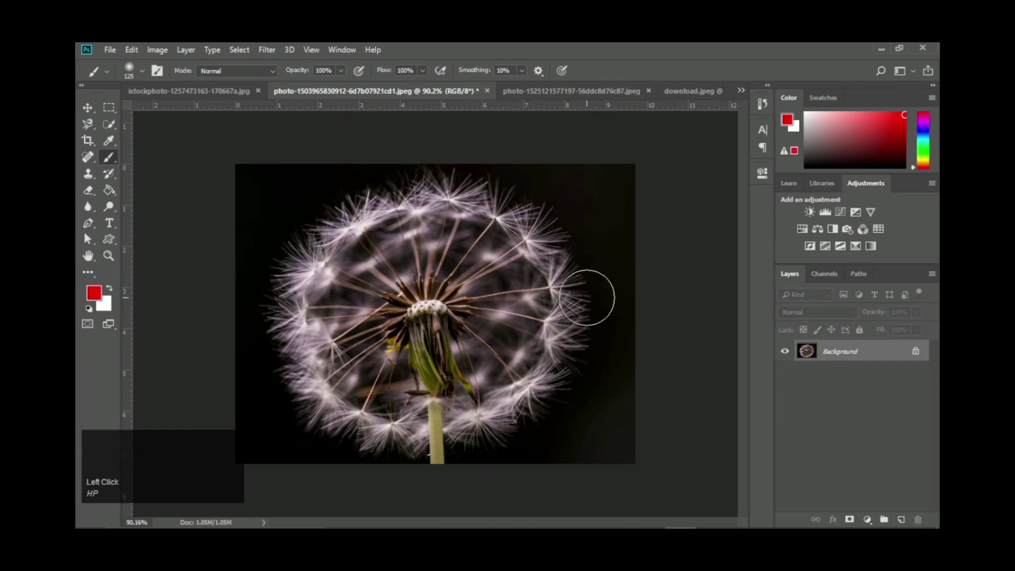
key("ctrl+a")
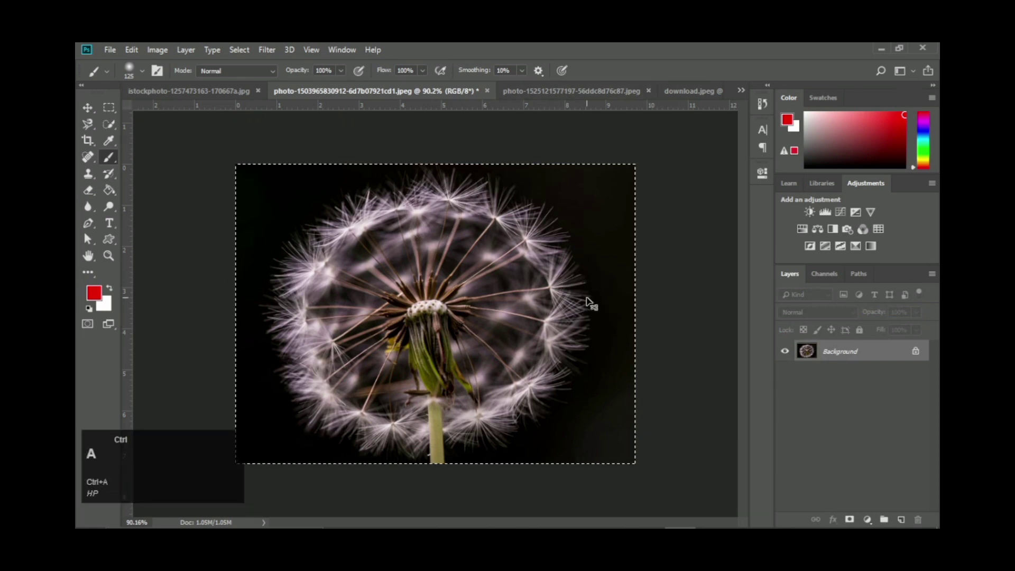
key("ctrl+c")
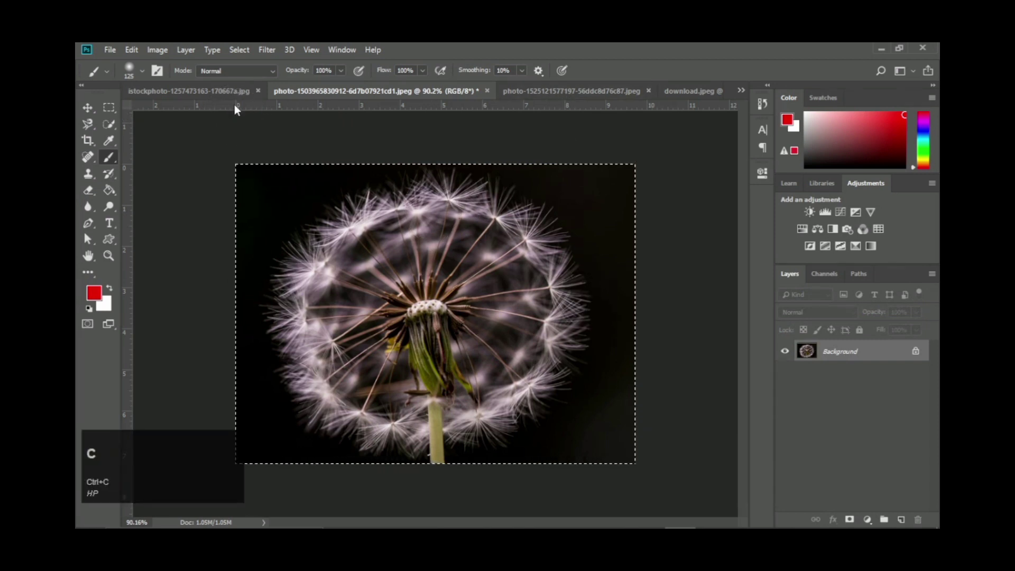
left_click(179, 91)
key("ctrl+v")
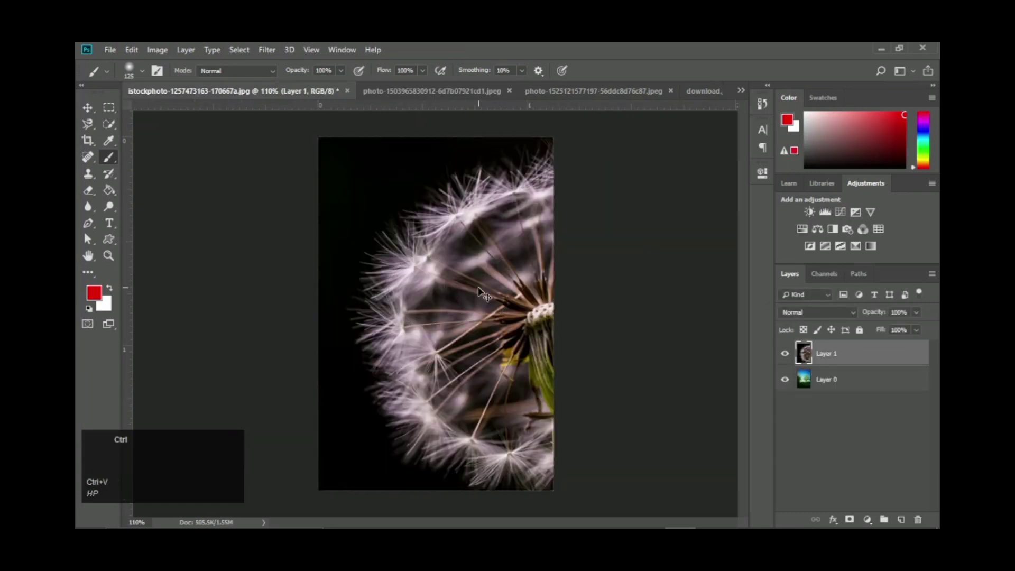
Scale the dandelion layer down to fit inside the canvas and place it across the treetops, just above the bench.
key("ctrl+t")
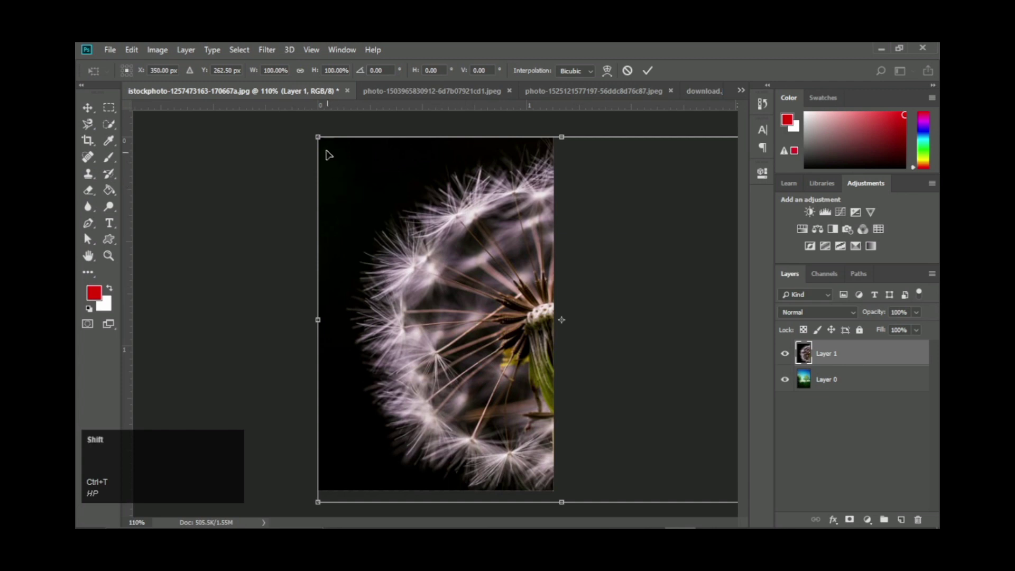
left_click_drag(318, 137, 520, 288)
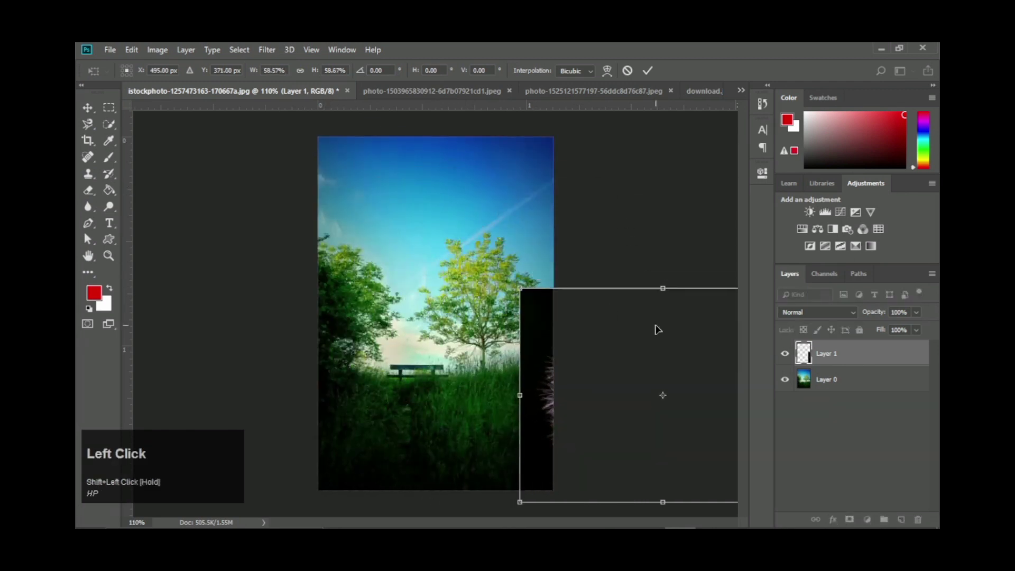
left_click_drag(658, 330, 440, 237)
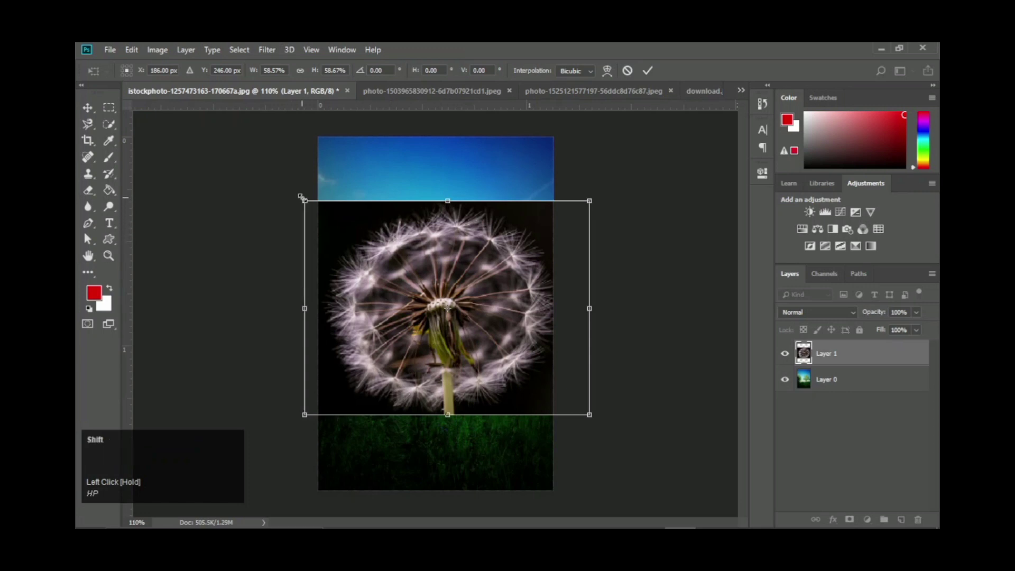
left_click_drag(301, 197, 380, 255)
left_click_drag(491, 322, 427, 282)
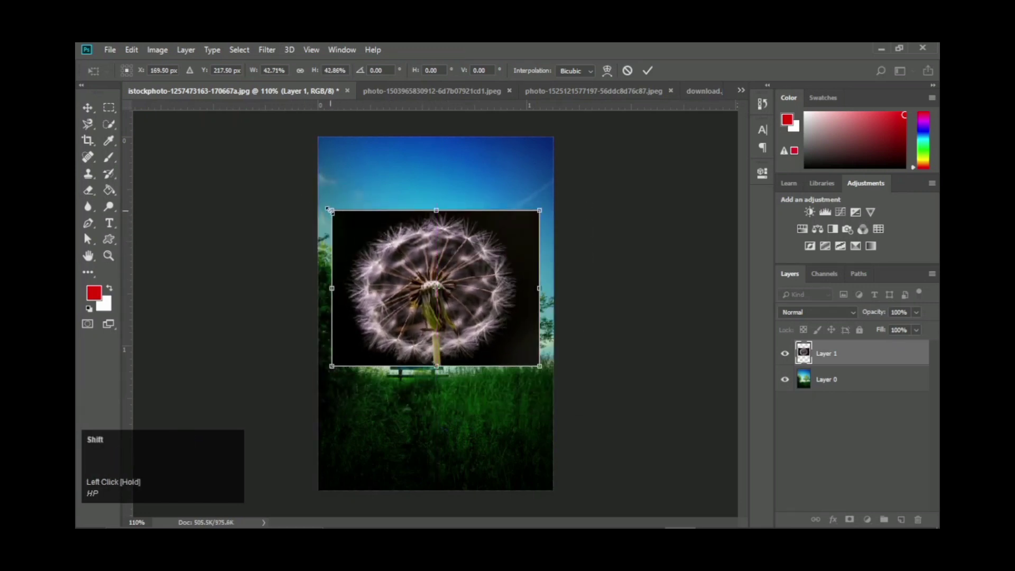
left_click_drag(328, 209, 347, 222)
left_click_drag(424, 284, 416, 267)
left_click(647, 71)
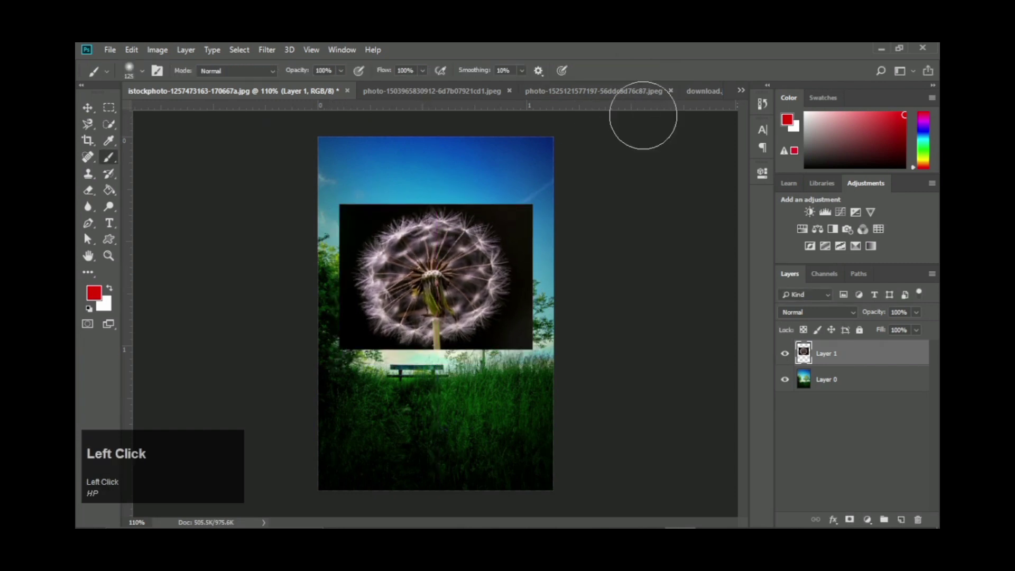
Lock Layer 1's transparent pixels, test red brush strokes above and below the dandelion image, and undo the strokes.
left_click(804, 330)
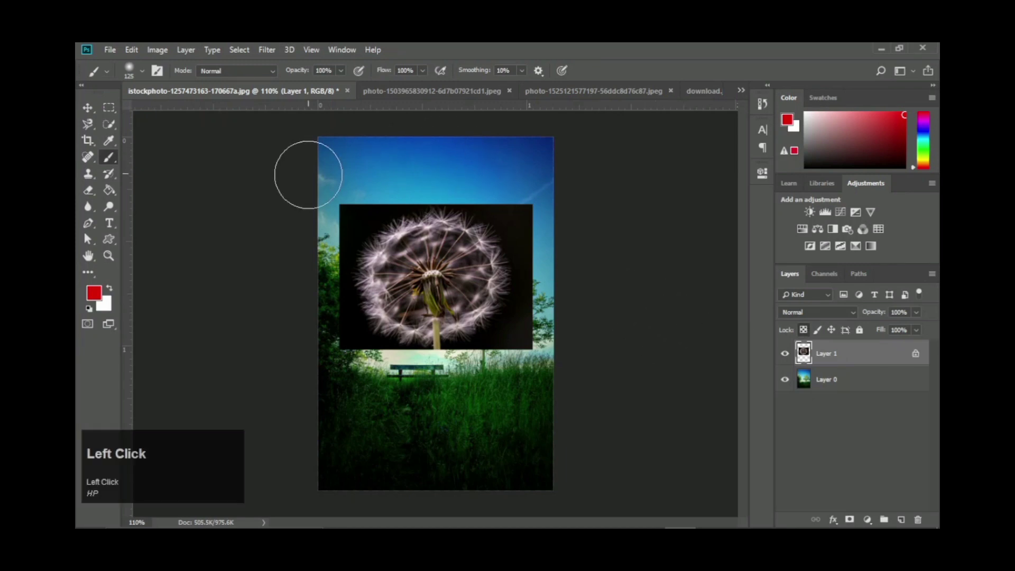
mouse_move(324, 154)
left_mouse_down()
mouse_move(473, 177)
mouse_move(349, 173)
mouse_move(472, 172)
left_mouse_up()
key("ctrl+z")
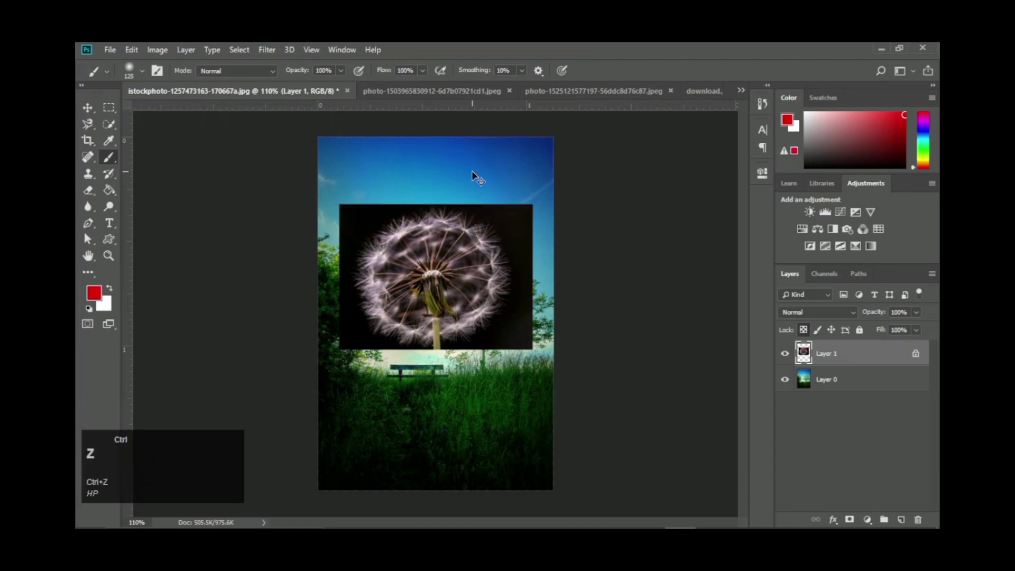
left_click(555, 195)
mouse_move(547, 377)
left_mouse_down()
mouse_move(469, 400)
mouse_move(405, 397)
left_mouse_up()
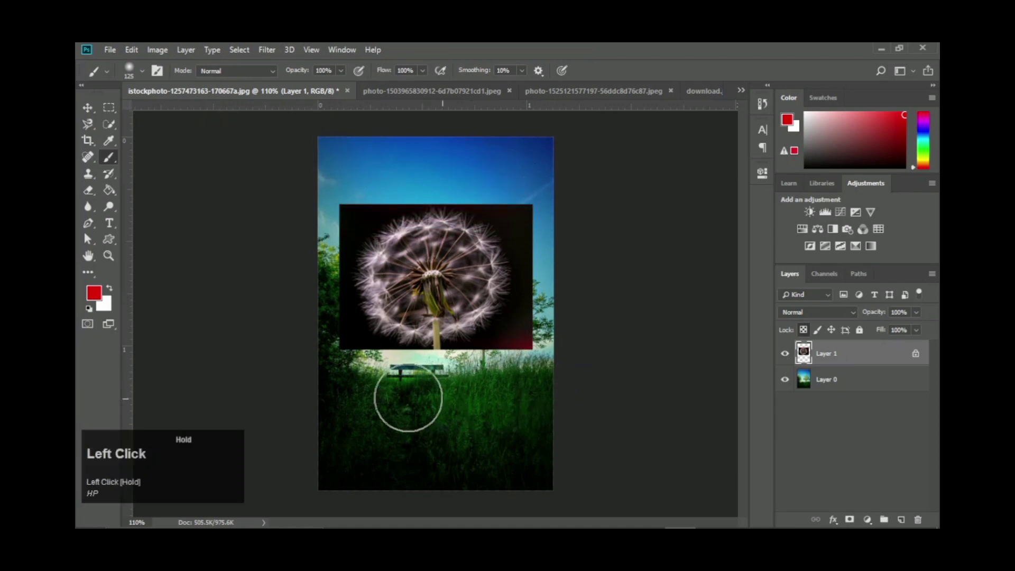
key("ctrl+z")
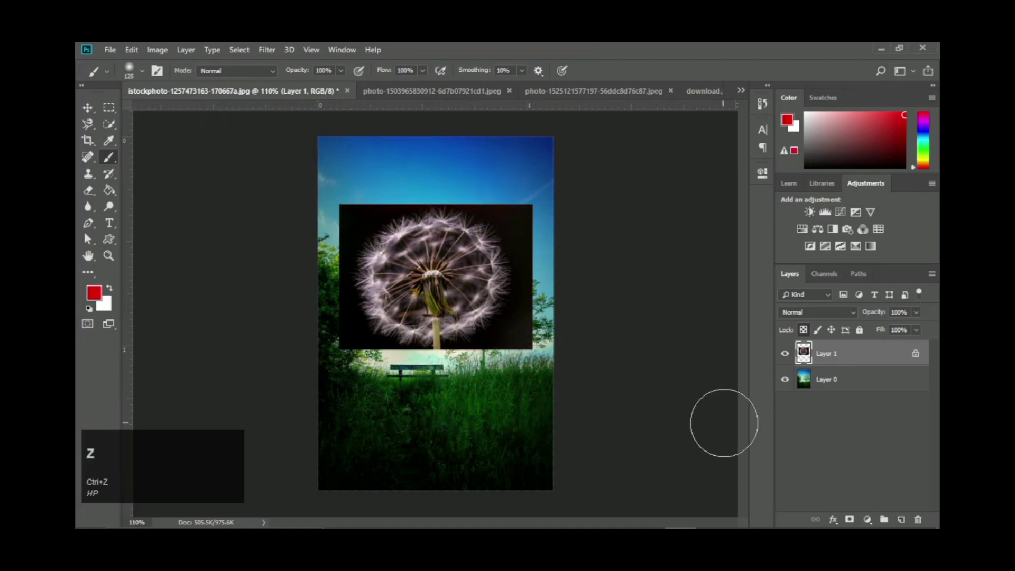
Hide Layer 0, test red brush strokes on the transparency-locked dandelion and the empty area around it, undo them, and show Layer 0.
left_click(785, 380)
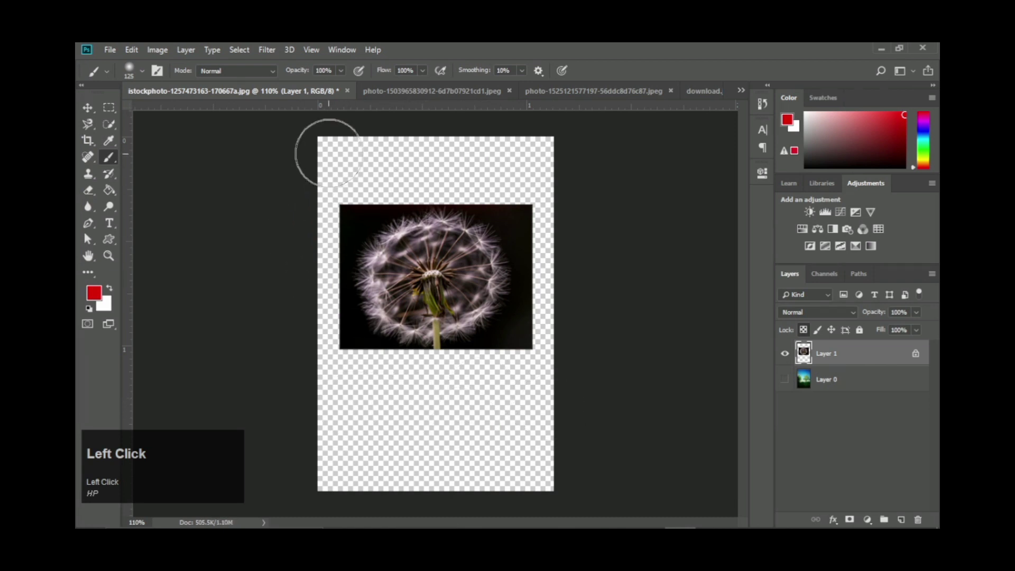
mouse_move(588, 457)
left_mouse_down()
mouse_move(149, 473)
mouse_move(534, 474)
left_mouse_up()
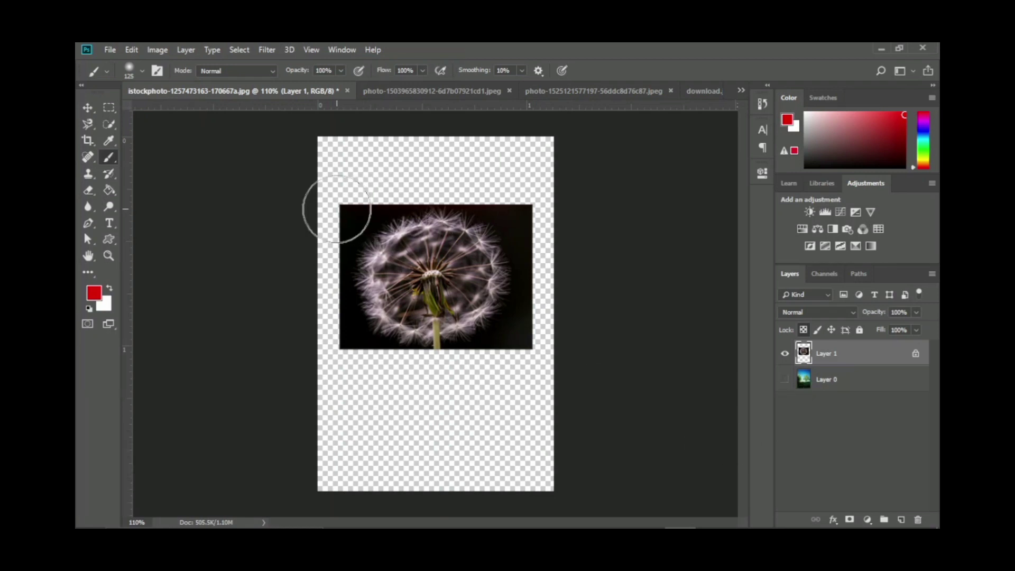
mouse_move(336, 208)
left_mouse_down()
mouse_move(535, 209)
mouse_move(516, 222)
mouse_move(248, 239)
mouse_move(583, 251)
mouse_move(324, 291)
mouse_move(551, 298)
mouse_move(310, 332)
mouse_move(571, 340)
mouse_move(340, 358)
left_mouse_up()
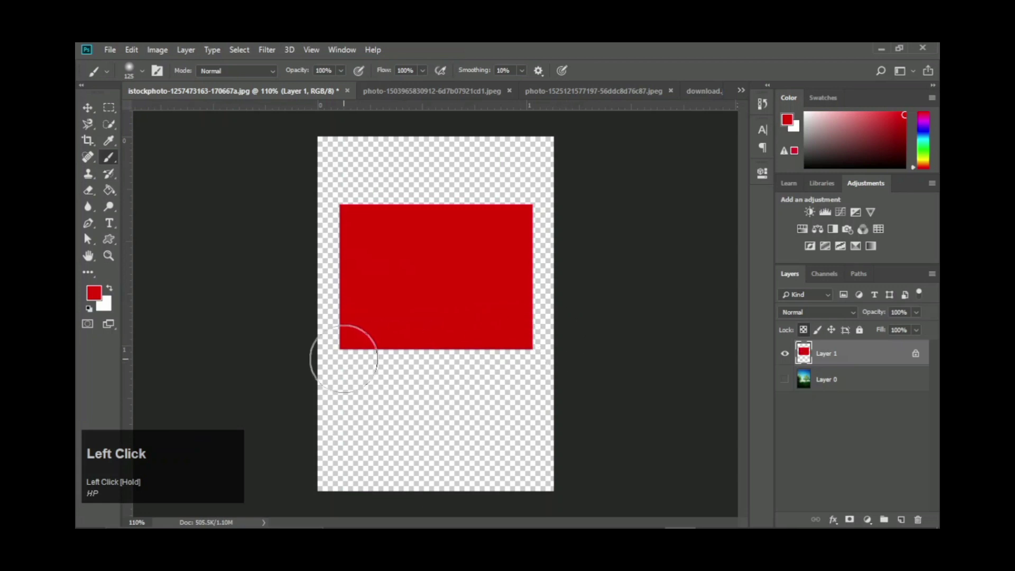
key("ctrl+z")
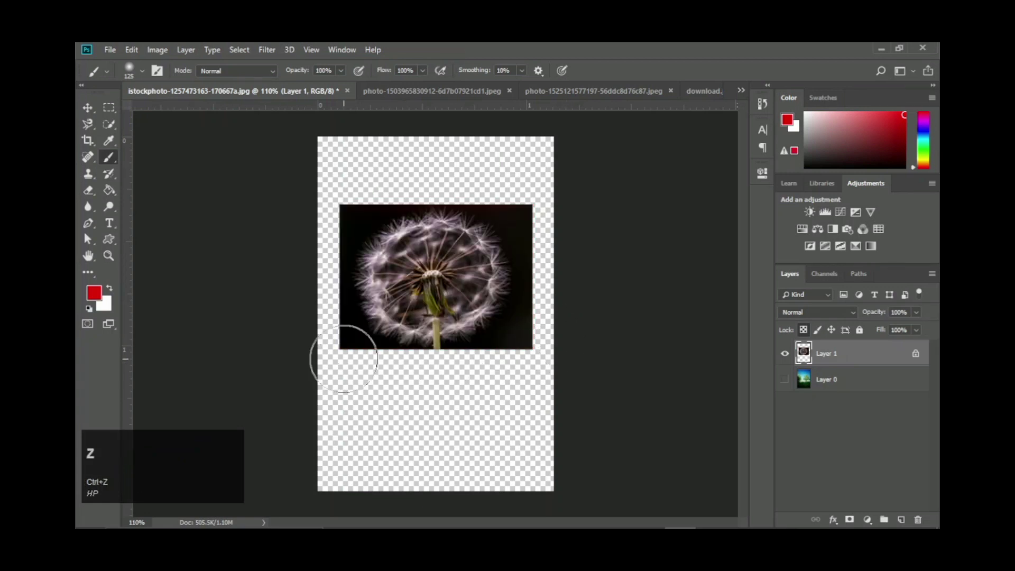
mouse_move(500, 408)
left_mouse_down()
mouse_move(503, 430)
mouse_move(534, 466)
left_mouse_up()
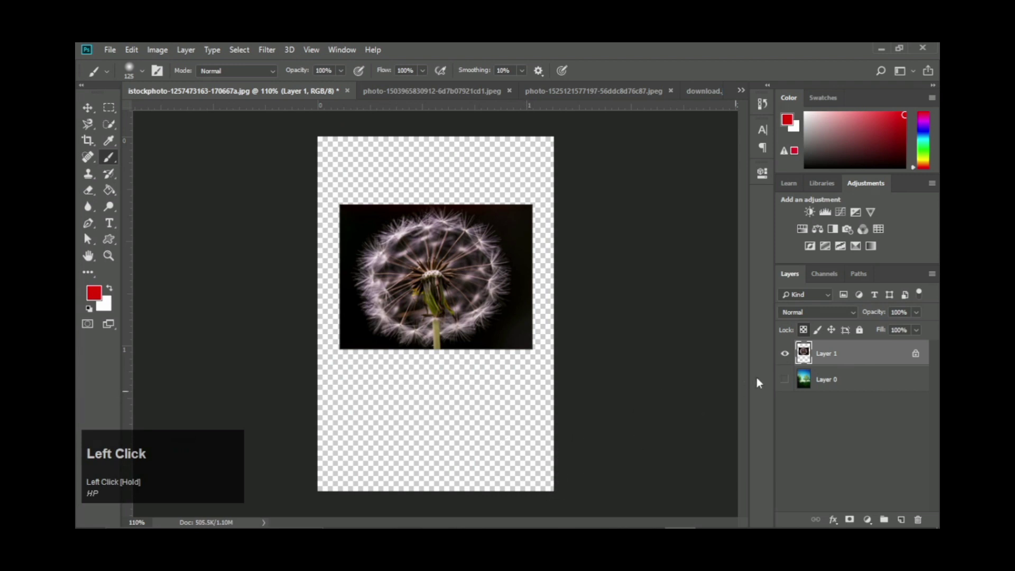
left_click(785, 381)
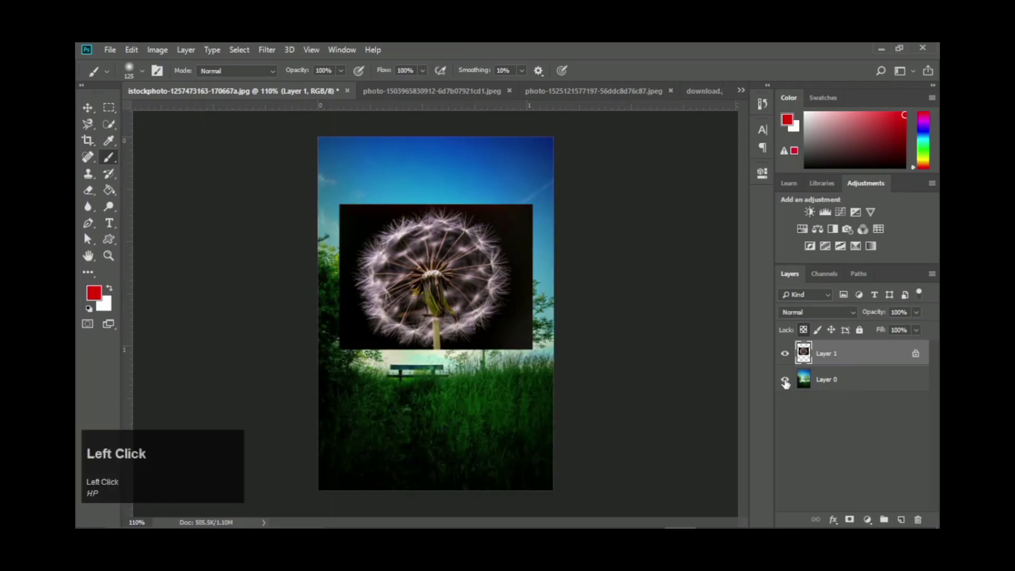
Switch Layer 1 to the image pixels lock, move the dandelion slightly up, and rotate it by -17.35°.
left_click(818, 331)
left_click(88, 108)
mouse_move(389, 251)
left_mouse_down()
mouse_move(396, 244)
mouse_move(304, 363)
mouse_move(448, 387)
mouse_move(389, 242)
left_mouse_up()
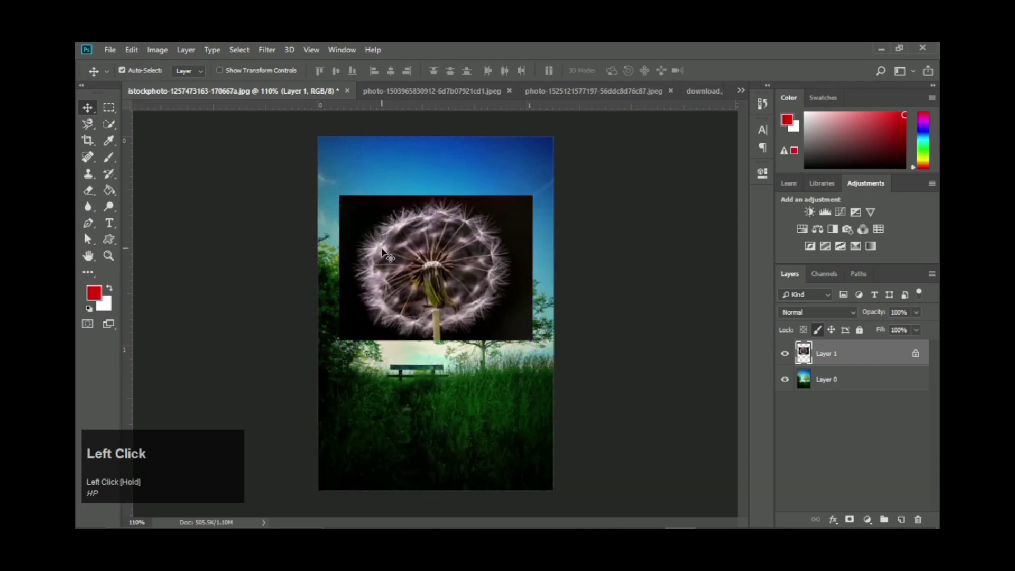
key("ctrl+t")
left_click_drag(576, 342, 564, 337)
left_click_drag(472, 286, 477, 278)
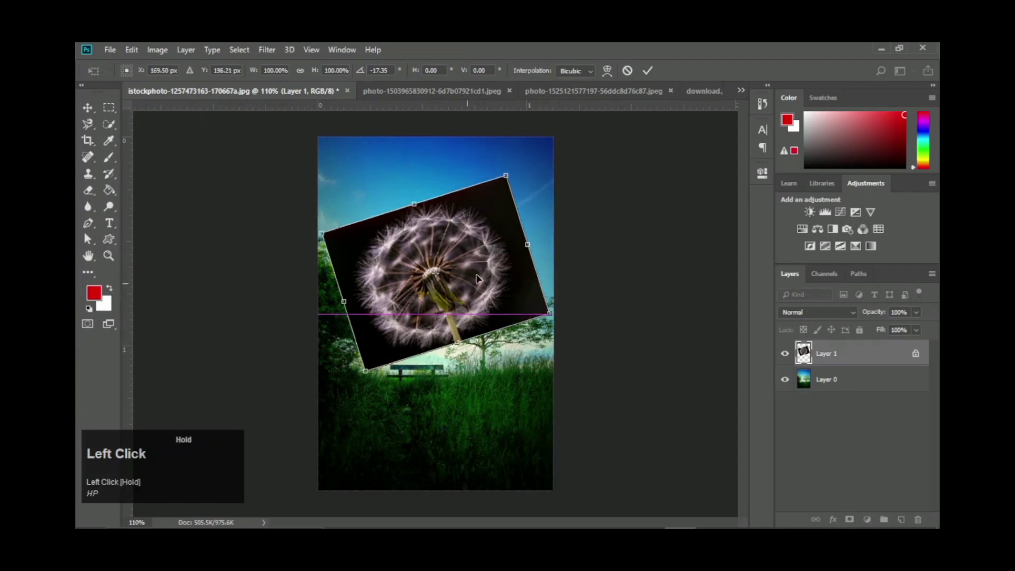
left_click(648, 70)
Try to paint on the pixel-locked Layer 1 around the dandelion, with Layer 0 visible and with it hidden.
left_click(109, 157)
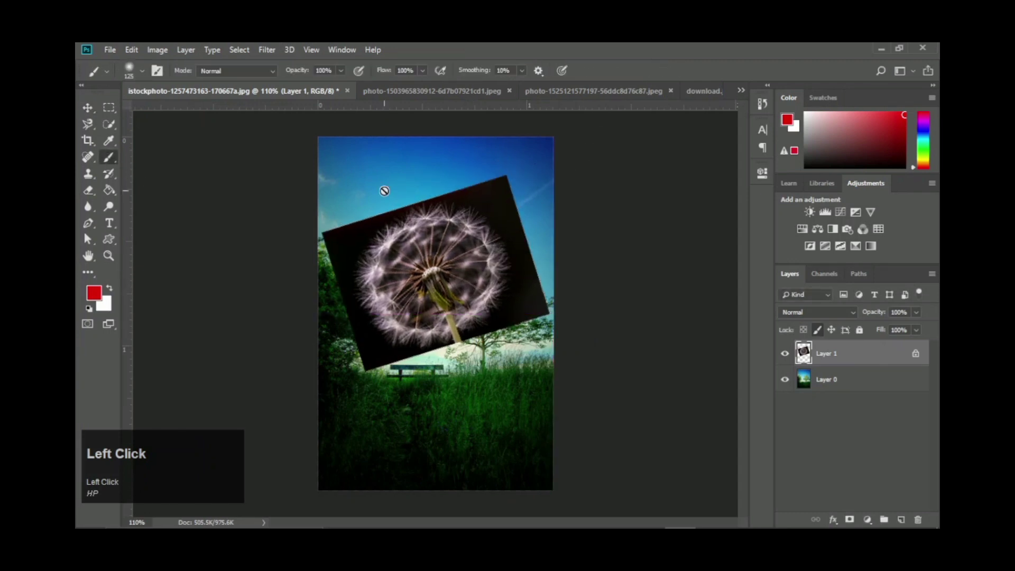
left_click(385, 192)
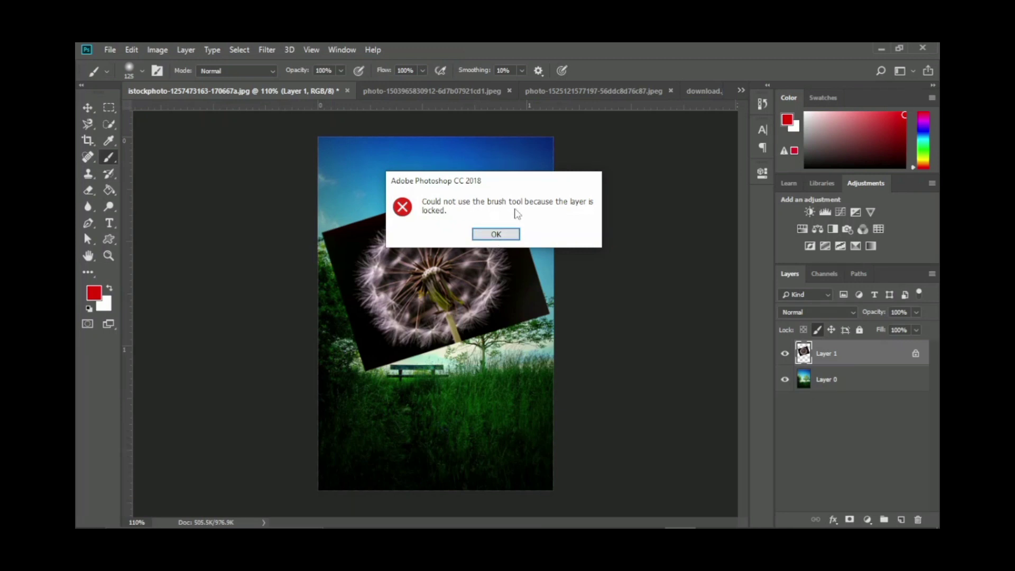
left_click(497, 236)
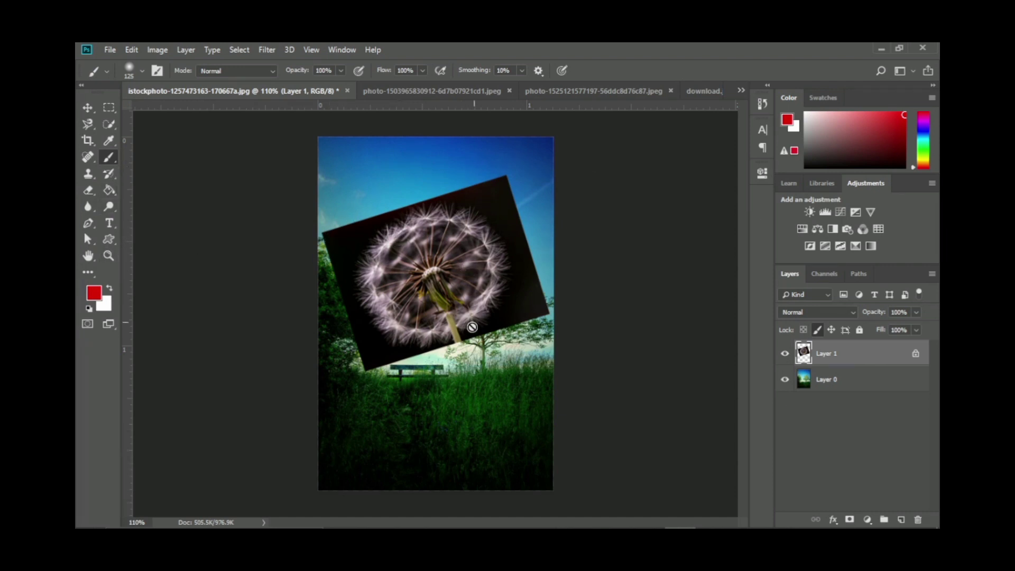
left_click(415, 397)
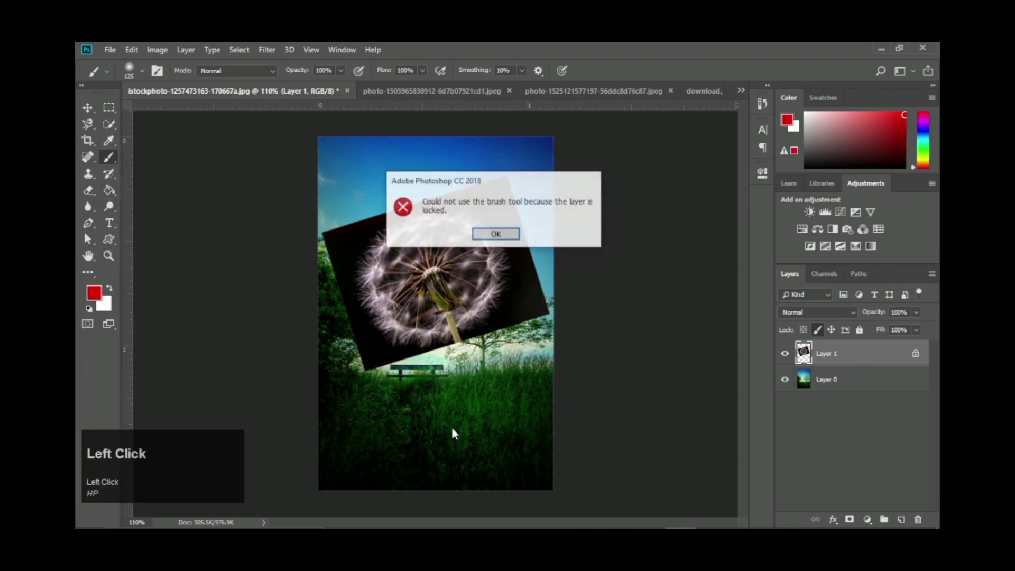
left_click(496, 234)
left_click(785, 379)
left_click(399, 402)
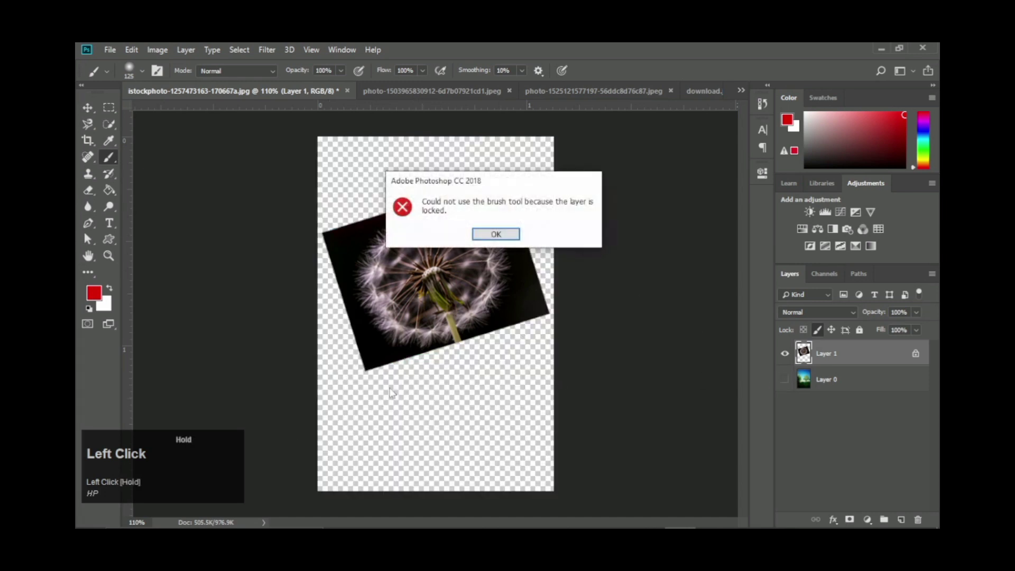
left_click(495, 233)
left_click(785, 380)
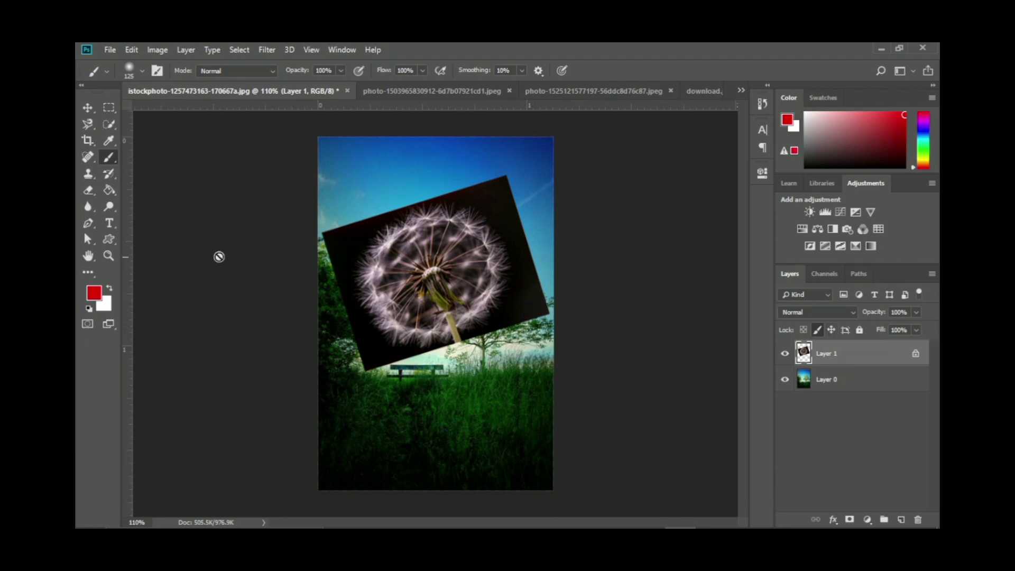
Move the tilted dandelion down to cover the bench, and change Layer 1's lock to position only.
left_click(87, 108)
left_click_drag(394, 279, 397, 303)
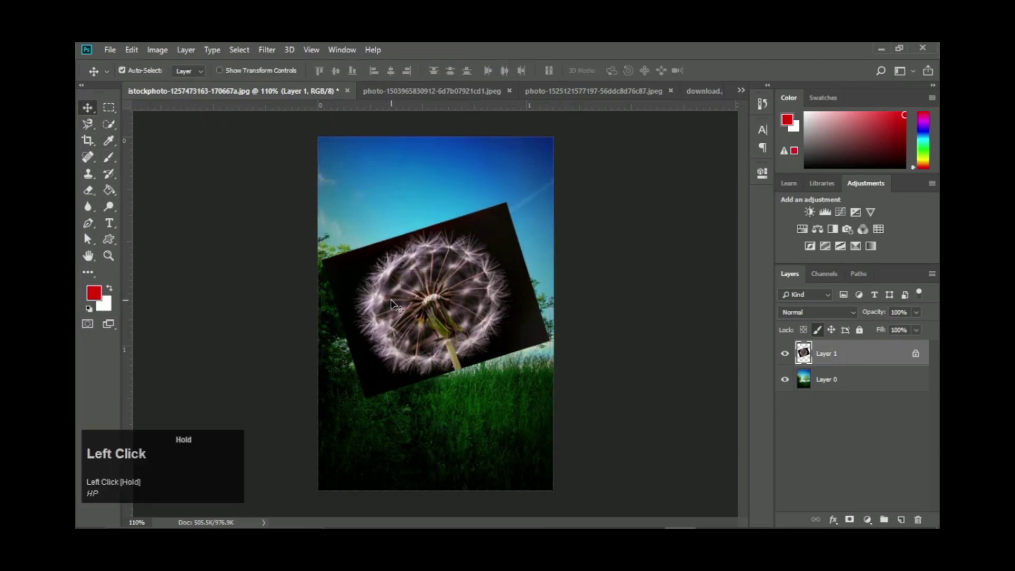
left_click(831, 331)
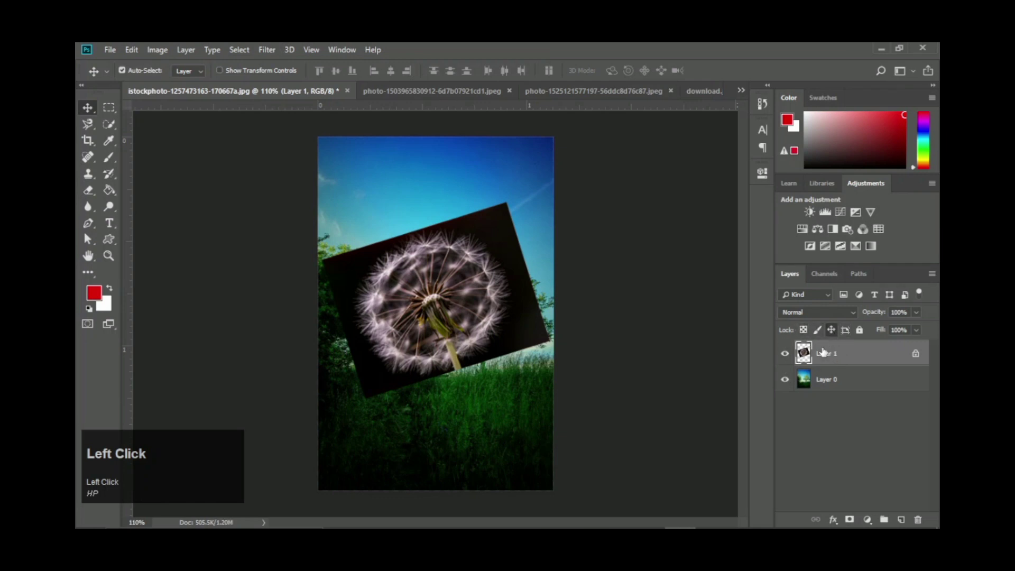
Try repeatedly to move the position-locked dandelion on the canvas, reselecting Layer 1 between attempts.
left_click_drag(438, 279, 400, 289)
left_click(846, 354)
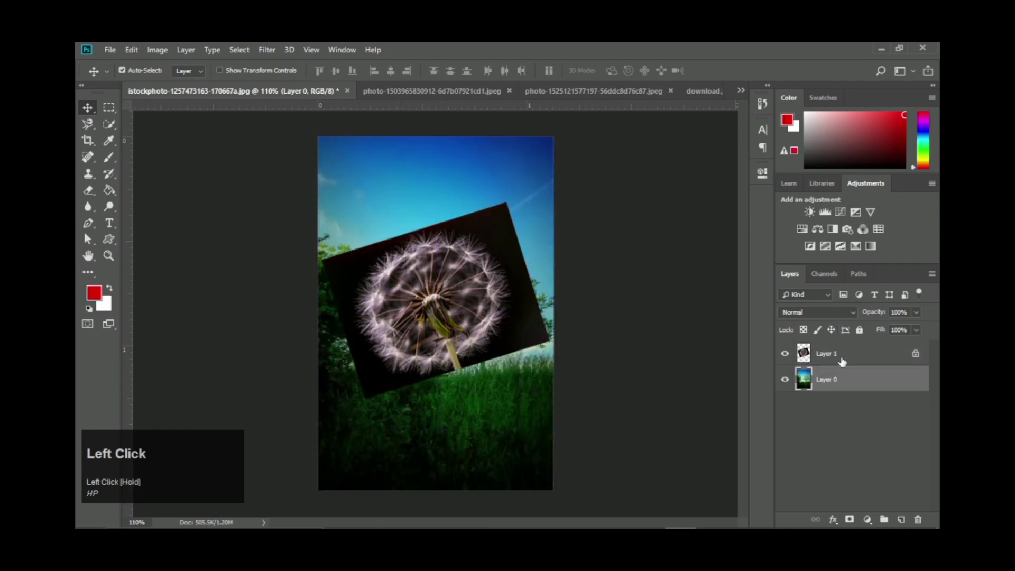
left_click(839, 359)
mouse_move(486, 279)
left_mouse_down()
mouse_move(477, 281)
mouse_move(493, 296)
mouse_move(486, 278)
left_mouse_up()
left_click(840, 359)
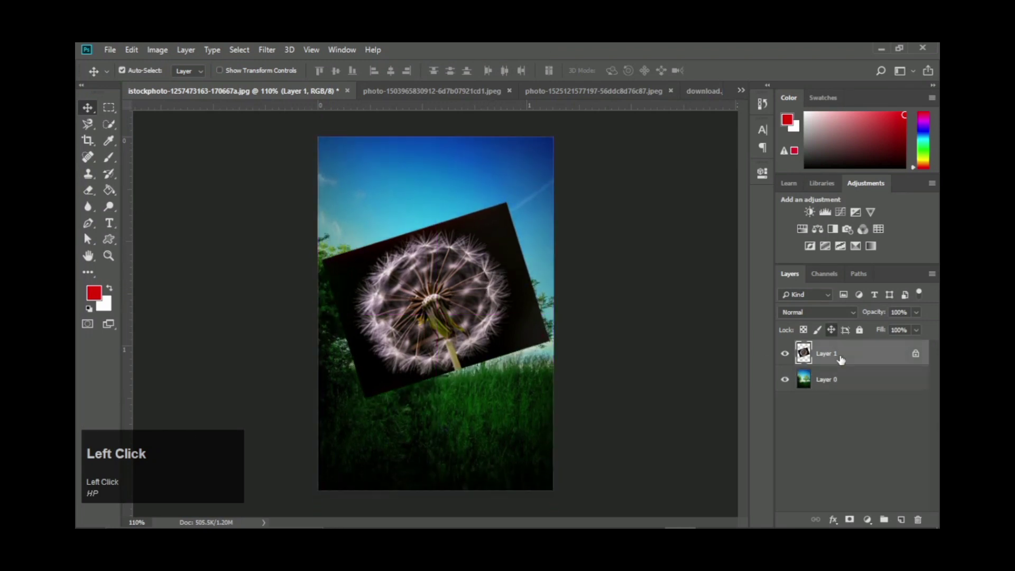
left_click(843, 384)
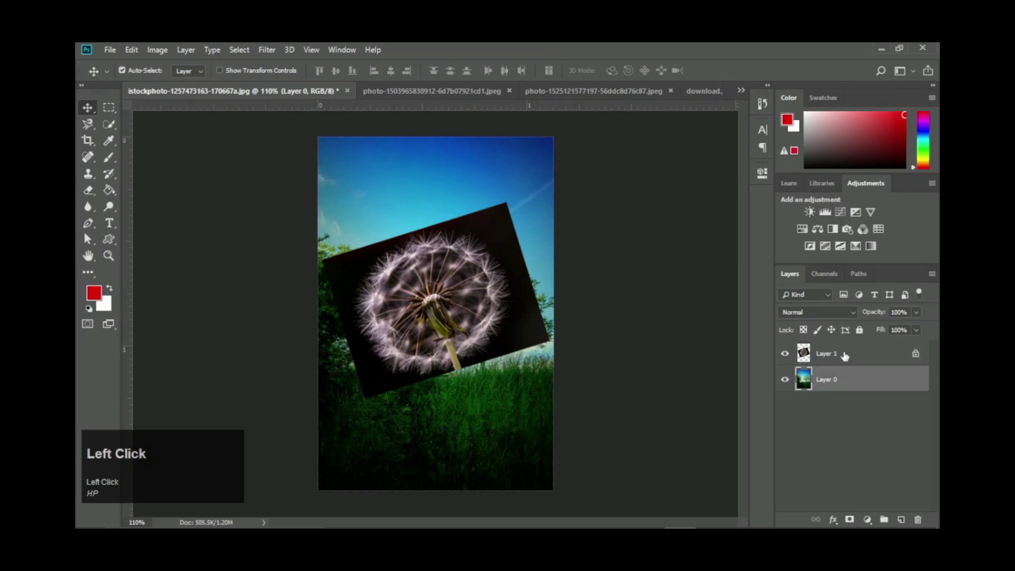
left_click(844, 359)
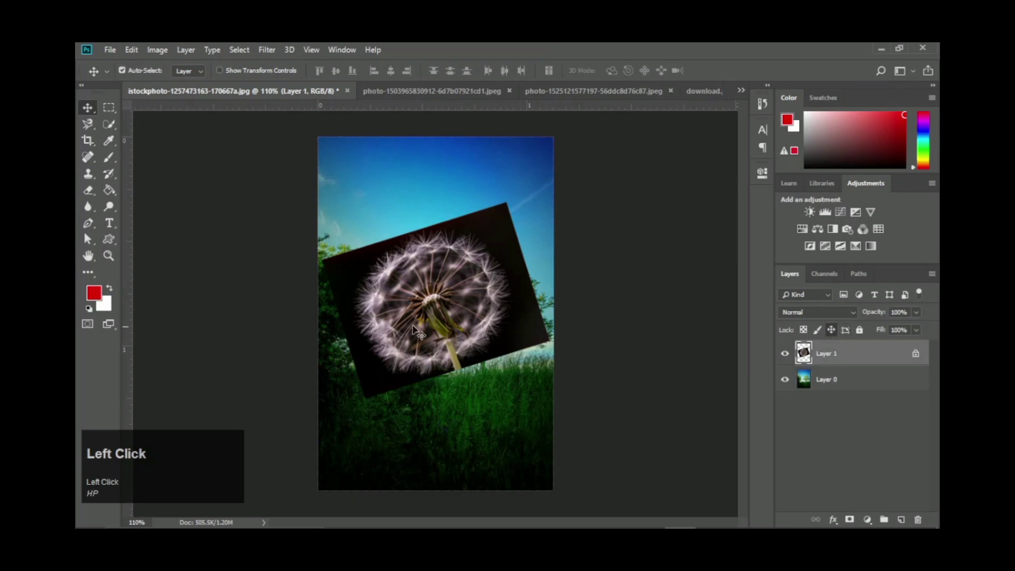
mouse_move(386, 309)
left_mouse_down()
mouse_move(407, 310)
mouse_move(370, 314)
mouse_move(384, 313)
left_mouse_up()
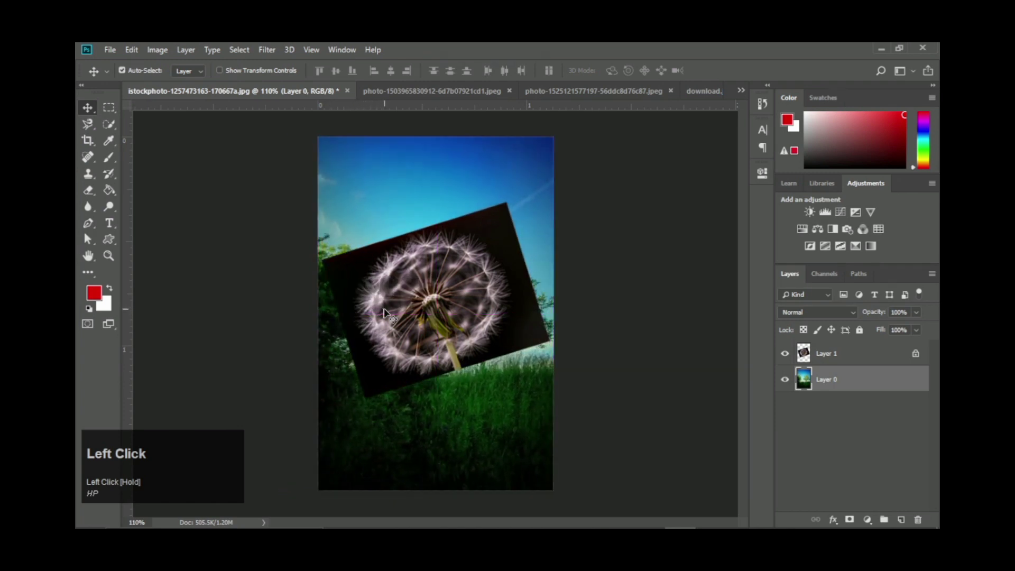
Paint red strokes across the sky and dandelion on the position-locked Layer 1, and undo them.
left_click(826, 360)
left_click(109, 157)
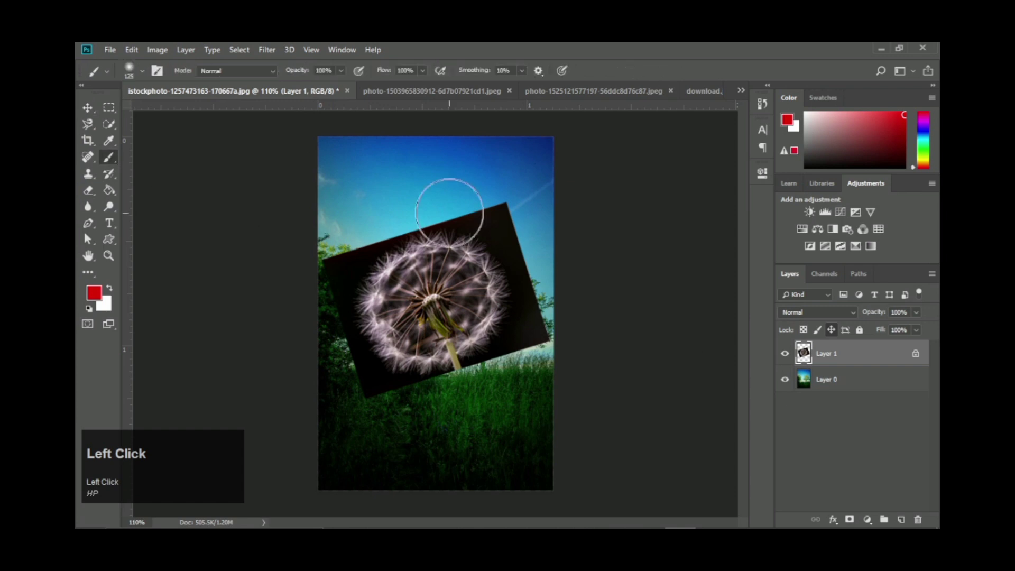
mouse_move(408, 163)
left_mouse_down()
mouse_move(328, 166)
mouse_move(692, 145)
mouse_move(471, 154)
mouse_move(394, 176)
mouse_move(402, 182)
left_mouse_up()
mouse_move(482, 251)
left_mouse_down()
mouse_move(405, 277)
mouse_move(540, 272)
mouse_move(446, 312)
left_mouse_up()
key("ctrl+z")
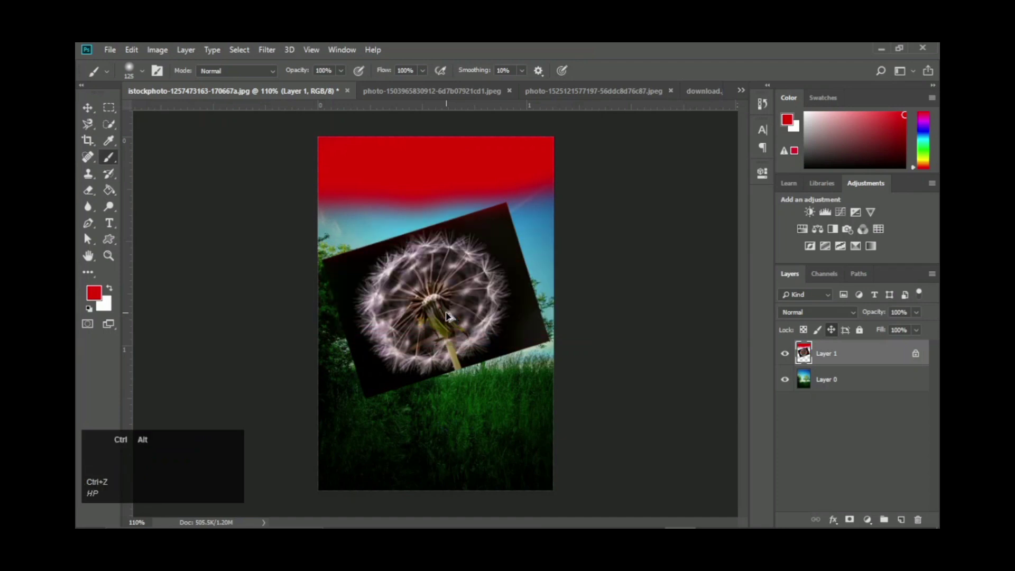
key("ctrl+alt+z")
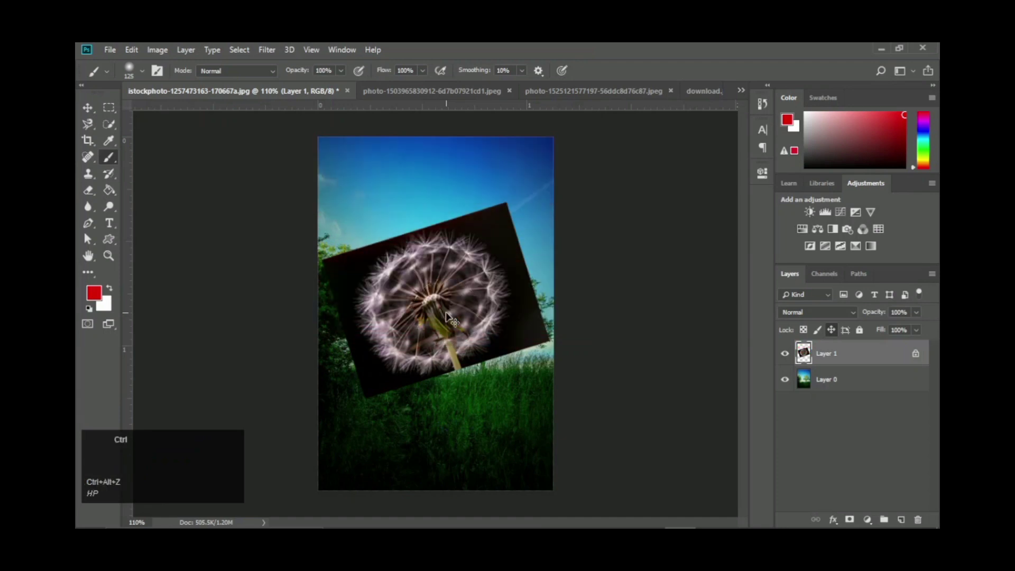
Try Free Transform on the position-locked Layer 1, and release its position lock.
key("ctrl+t")
key("ctrl+t")
left_click(833, 327)
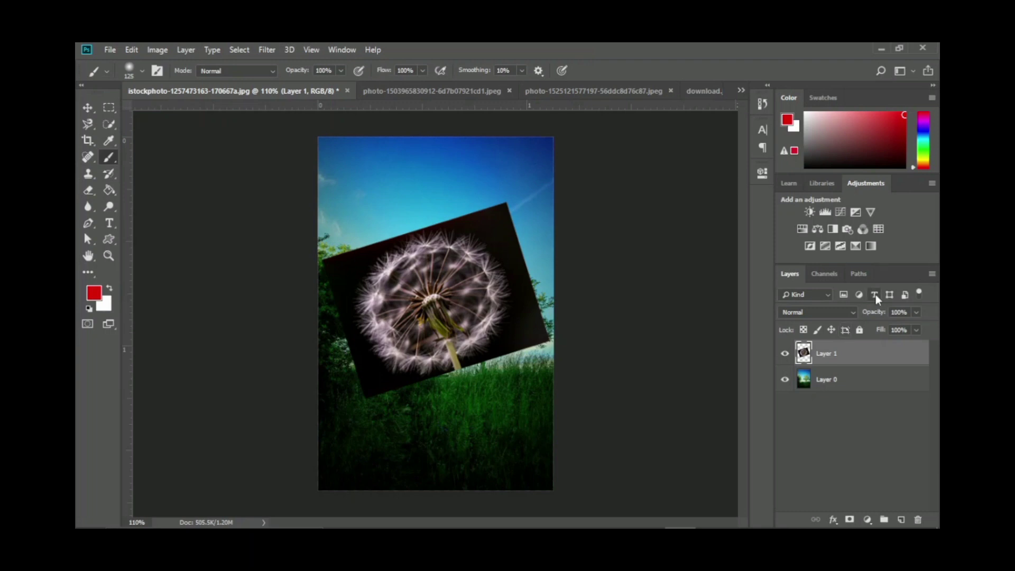
Lock Layer 1 completely, clear the selection in the separate dandelion photo, and return to the tree photo.
left_click(859, 331)
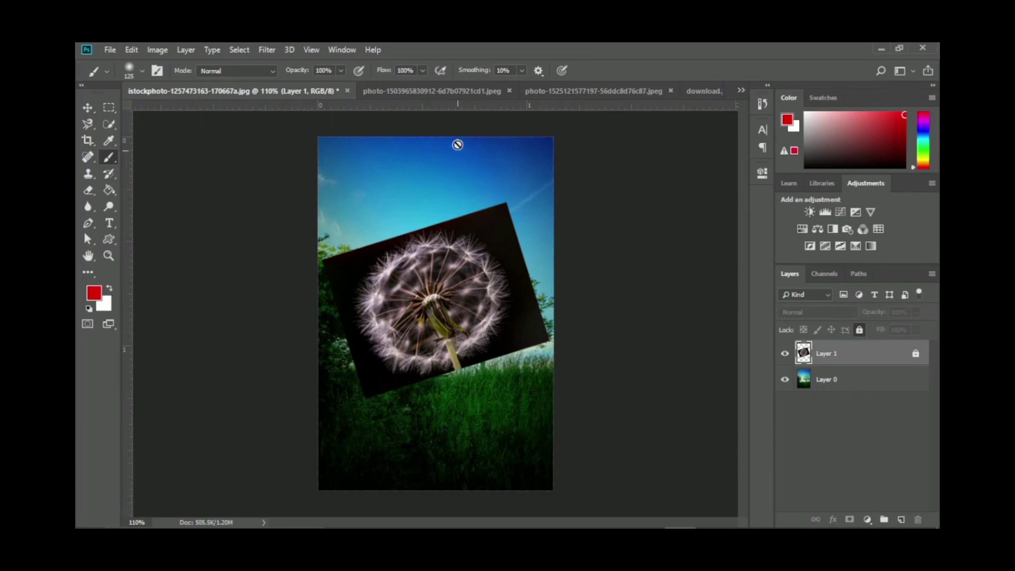
left_click(486, 92)
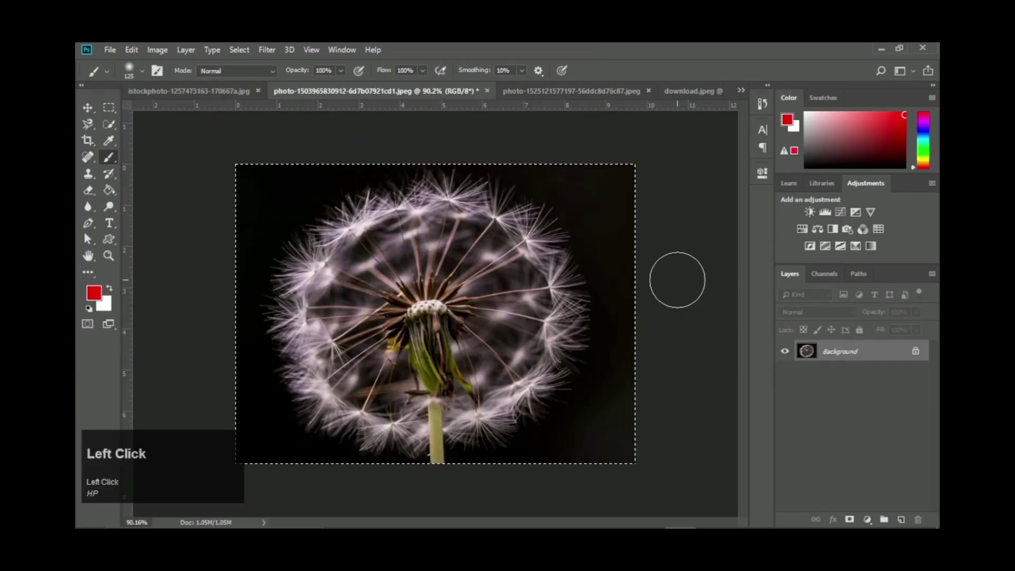
key("ctrl")
key("ctrl+d")
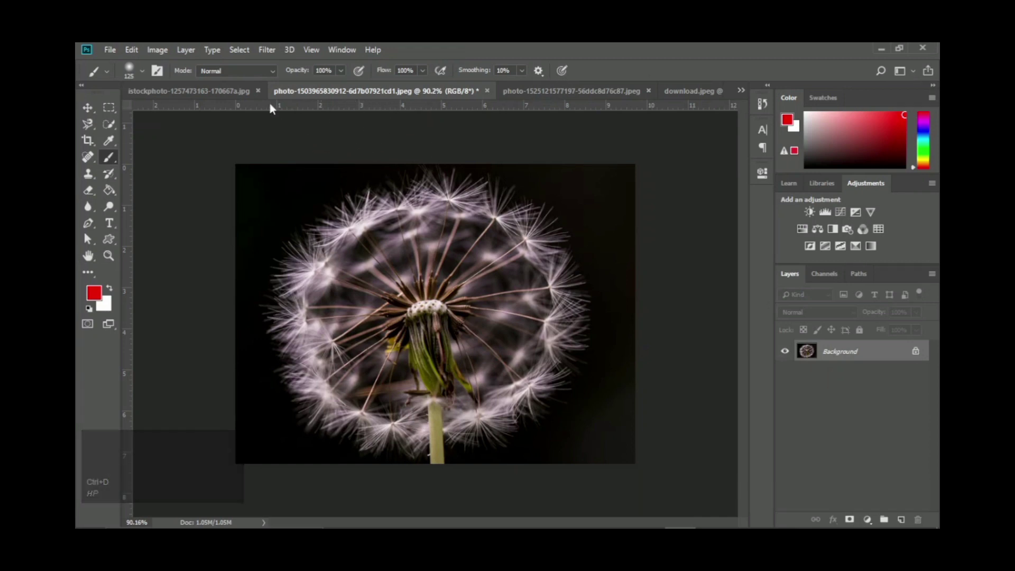
left_click(243, 91)
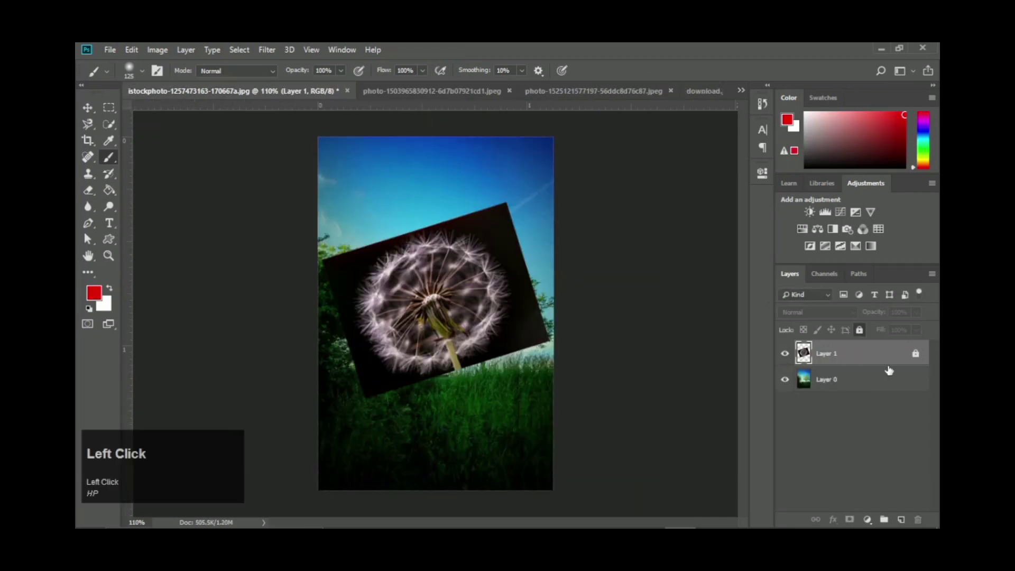
Release the full lock on Layer 1, try a lower layer opacity, and restore it to 100%.
left_click(862, 330)
left_click(859, 330)
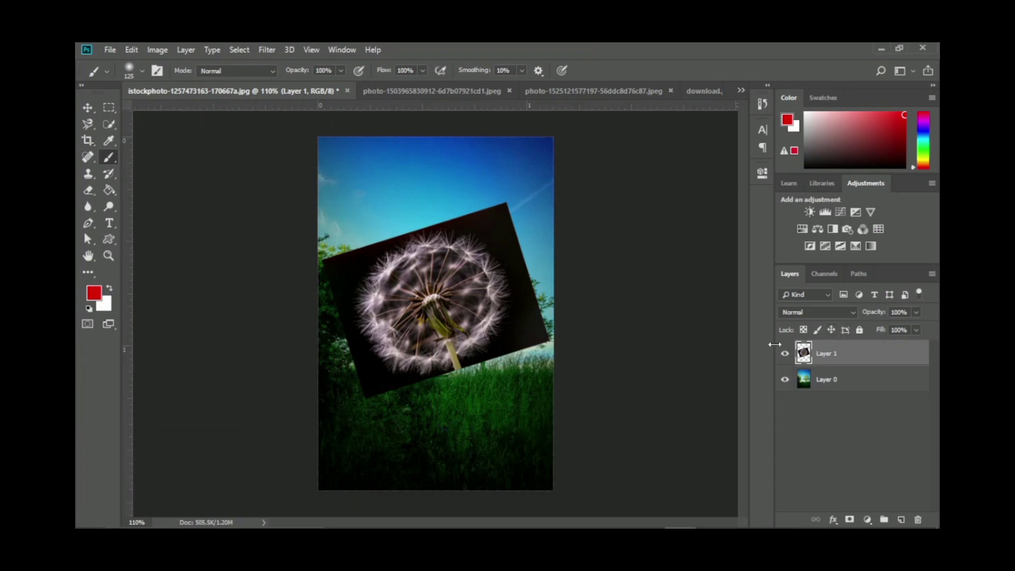
left_click(917, 312)
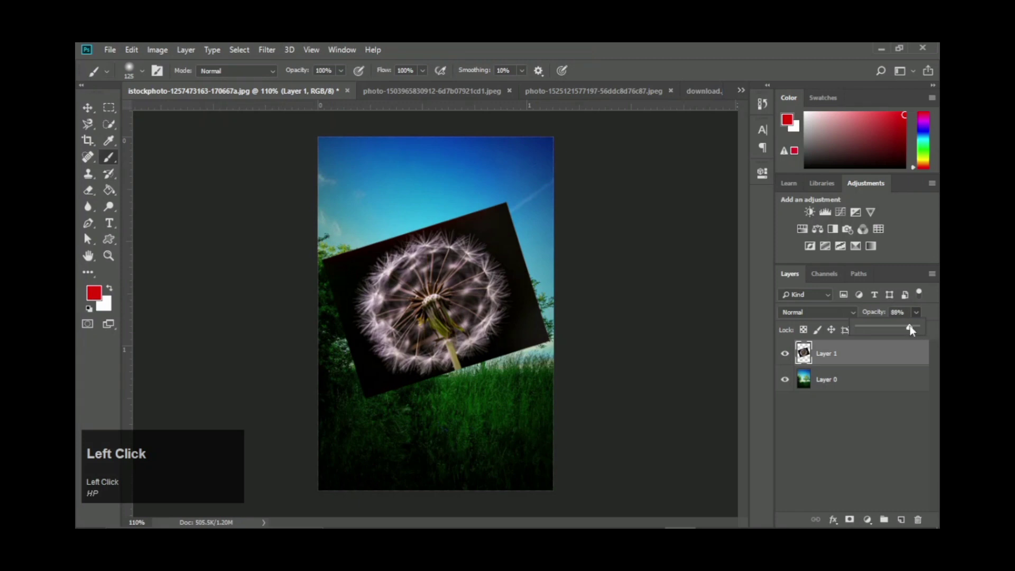
mouse_move(909, 326)
left_mouse_down()
mouse_move(893, 330)
mouse_move(928, 331)
mouse_move(918, 312)
mouse_move(911, 344)
mouse_move(892, 346)
mouse_move(931, 351)
mouse_move(912, 328)
left_mouse_up()
left_click(918, 330)
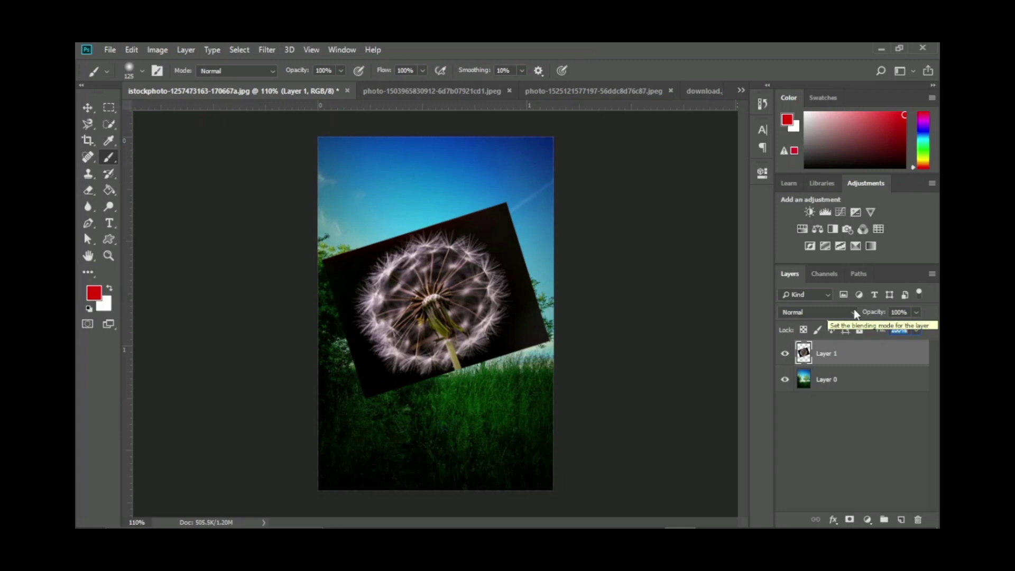
Undo the stray red brush dab beside the dandelion and switch to the Move tool.
scroll(449, 315, "up", 1)
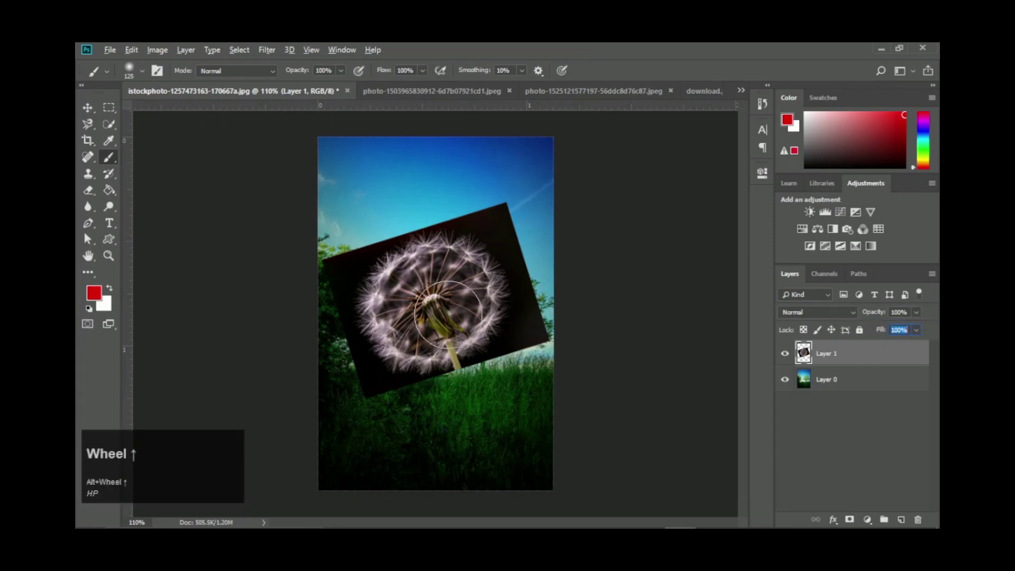
left_click(578, 295)
key("ctrl+z")
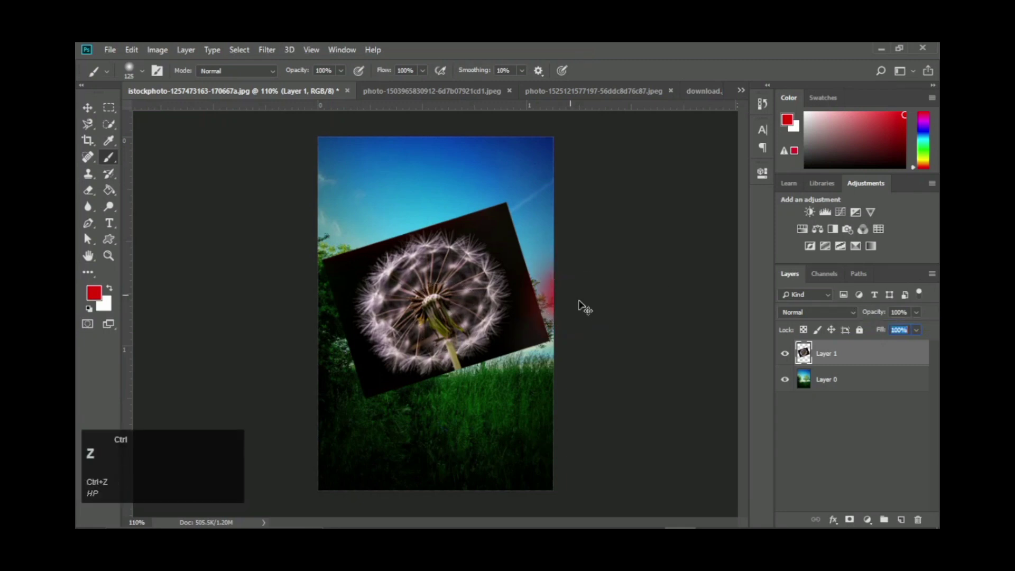
left_click(88, 108)
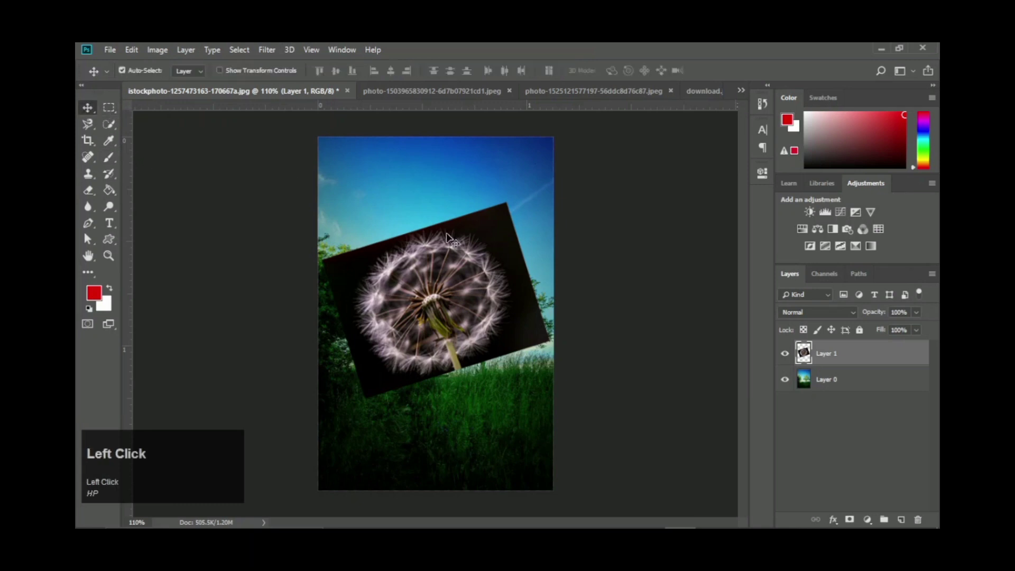
Select Layer 1 and set its blend mode to Dissolve.
left_click(622, 255)
scroll(618, 254, "up", 1)
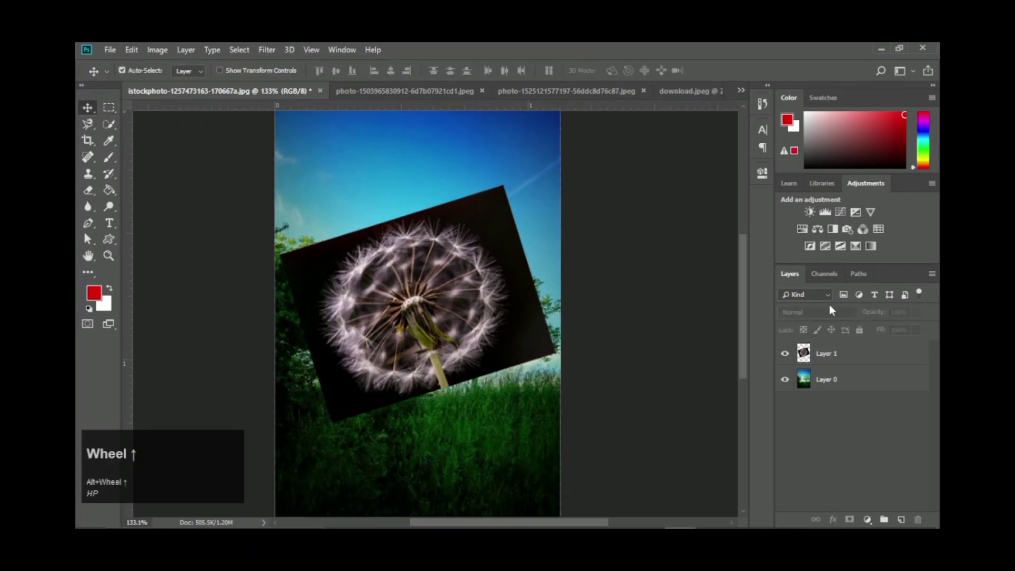
left_click(845, 354)
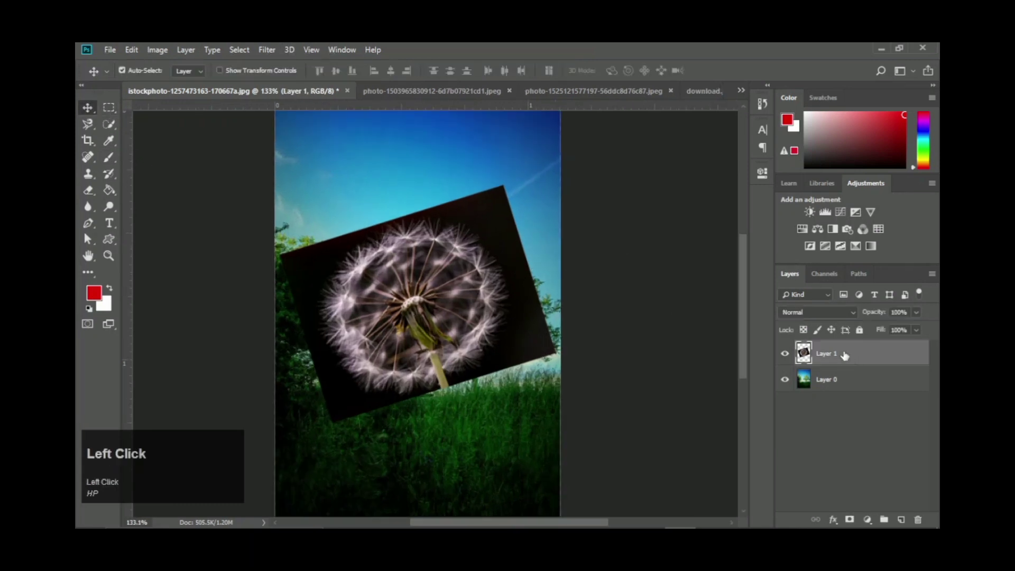
left_click(849, 313)
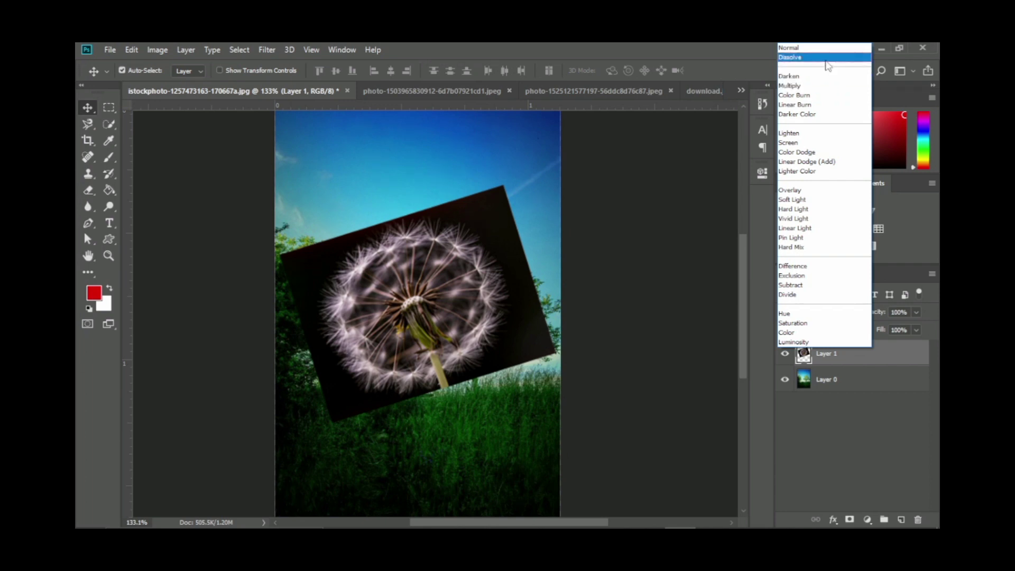
left_click(825, 59)
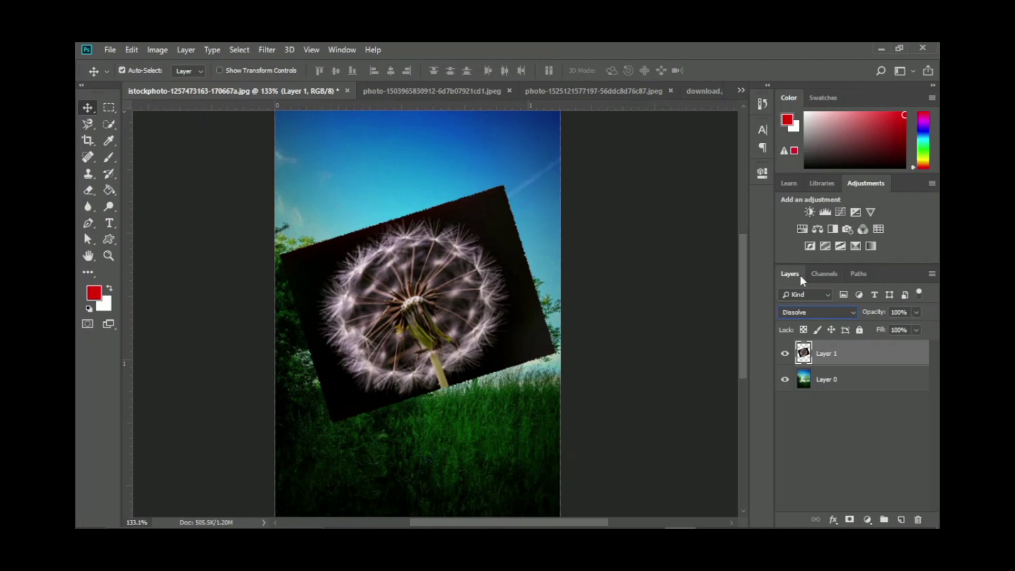
Lower the dissolved Layer 1's opacity to 49% and inspect the scattered pixel grain up close.
left_click(917, 312)
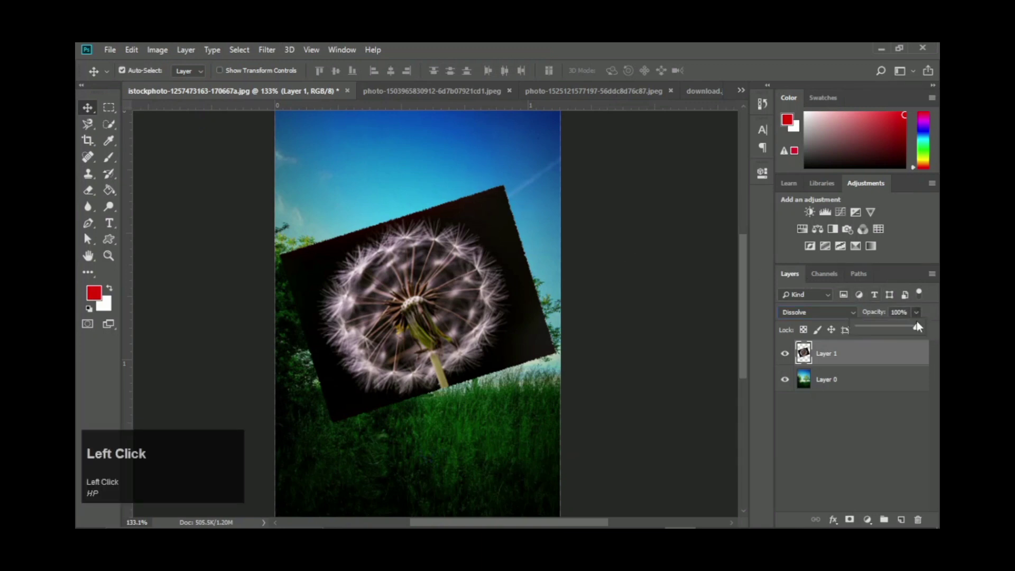
left_click_drag(916, 327, 886, 330)
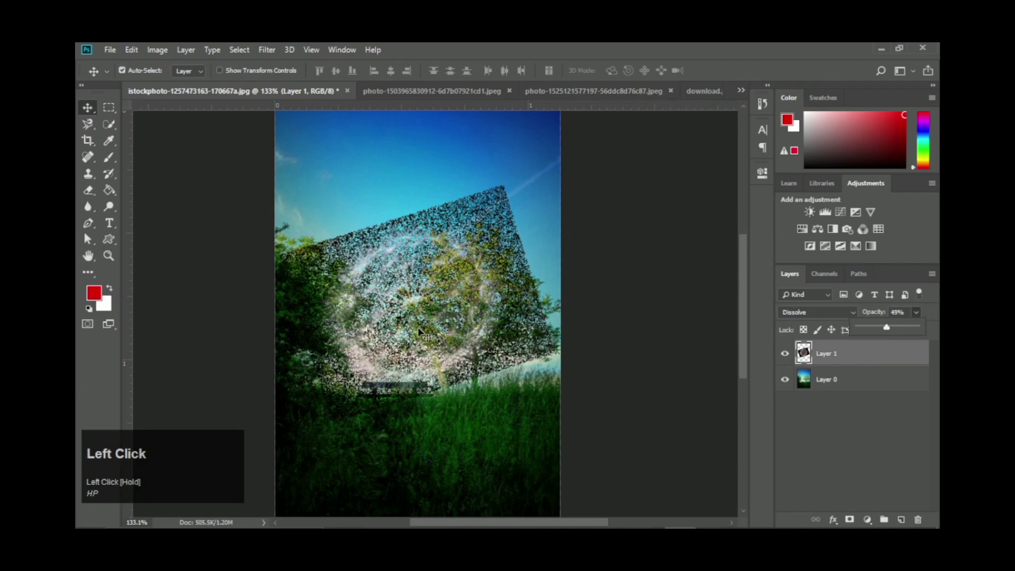
scroll(309, 324, "up", 3, "alt")
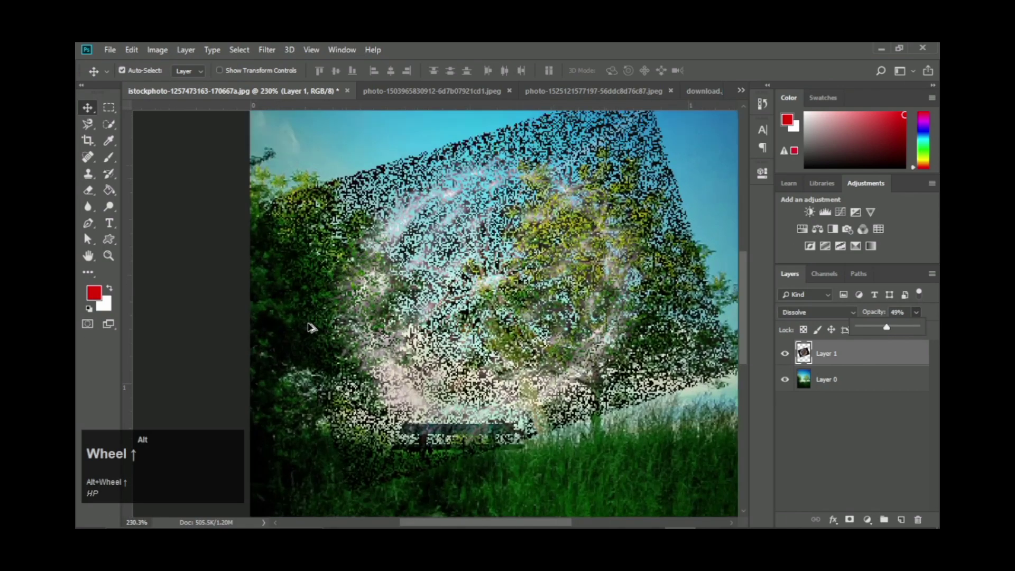
scroll(312, 328, "up", 2, "alt")
scroll(483, 286, "up", 3, "alt")
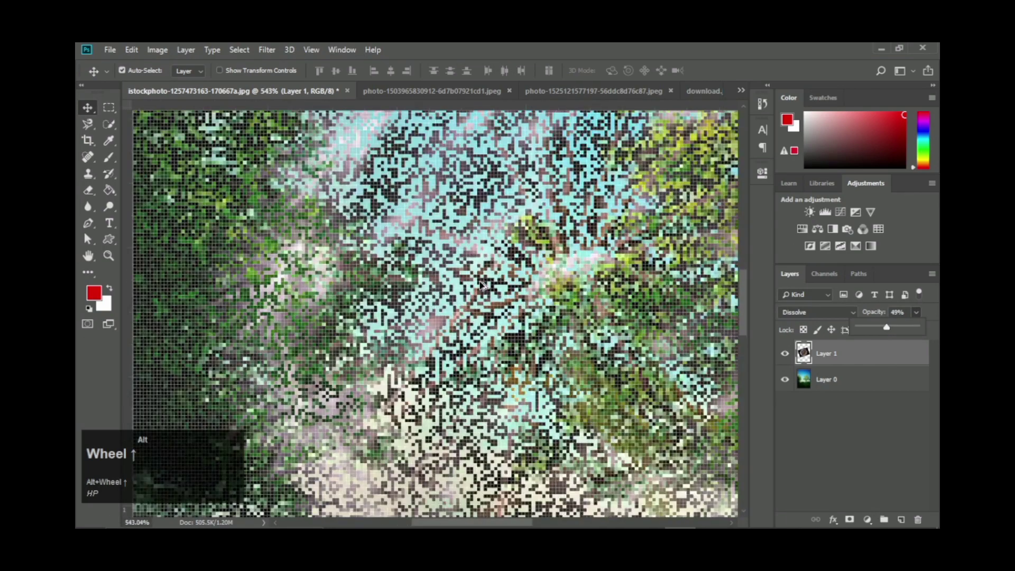
scroll(484, 282, "down", 3, "alt")
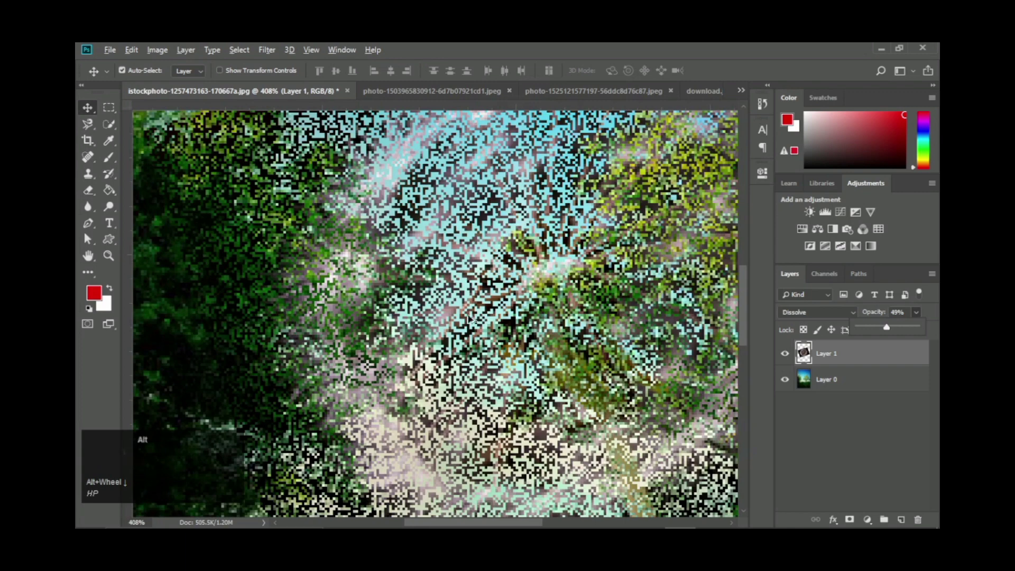
scroll(490, 289, "down", 1, "alt")
scroll(492, 289, "down", 3, "alt")
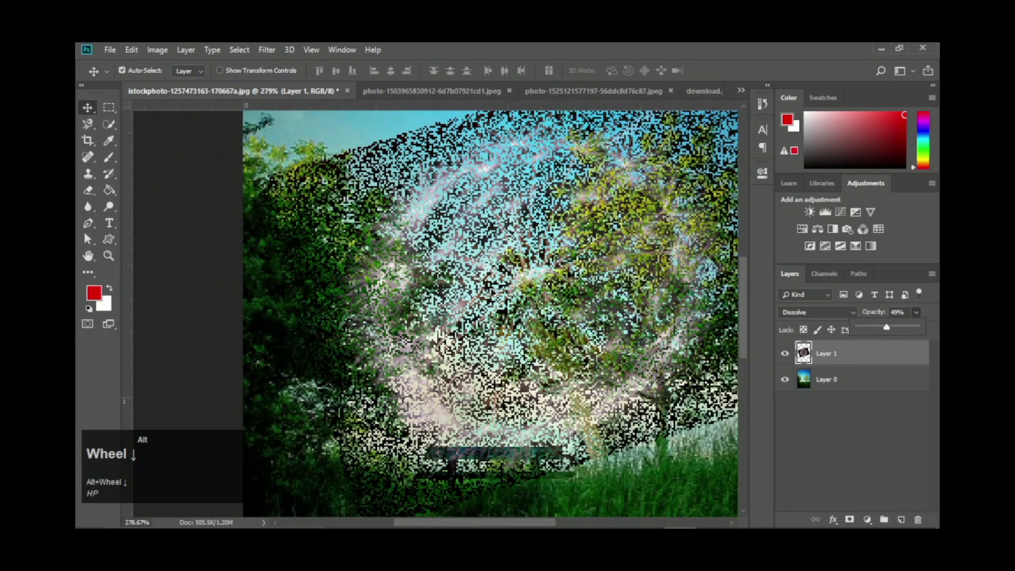
scroll(491, 290, "down", 1, "alt")
Try 15% opacity on the dissolved Layer 1, and restore it to 100%.
left_click_drag(886, 326, 867, 330)
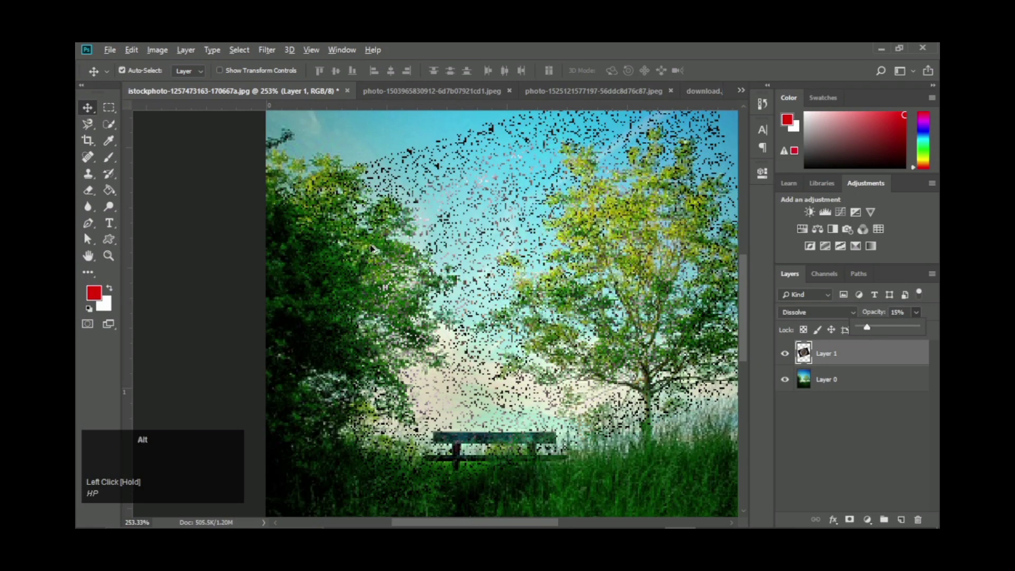
scroll(373, 249, "down", 3, "alt")
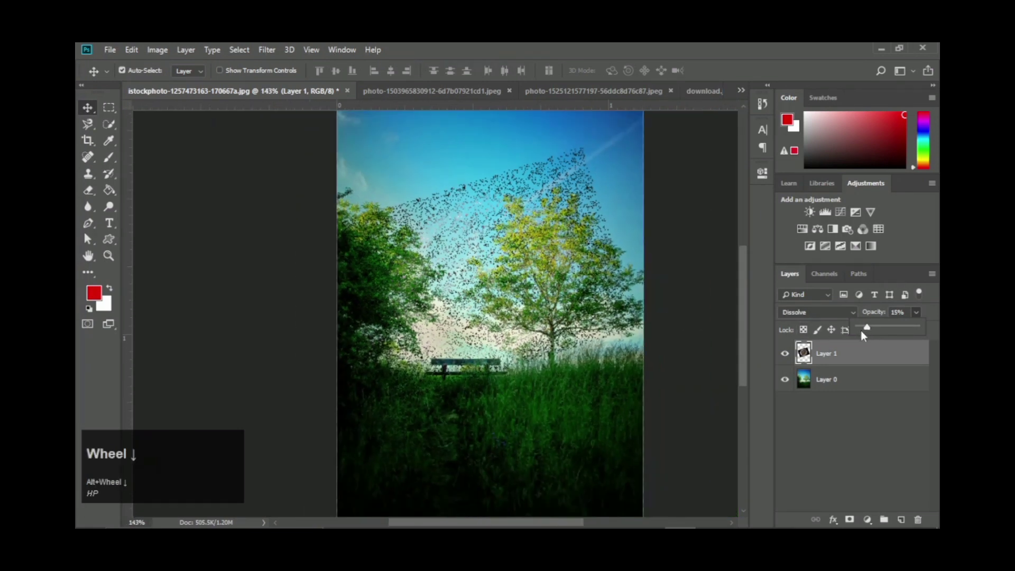
left_click_drag(866, 327, 930, 331)
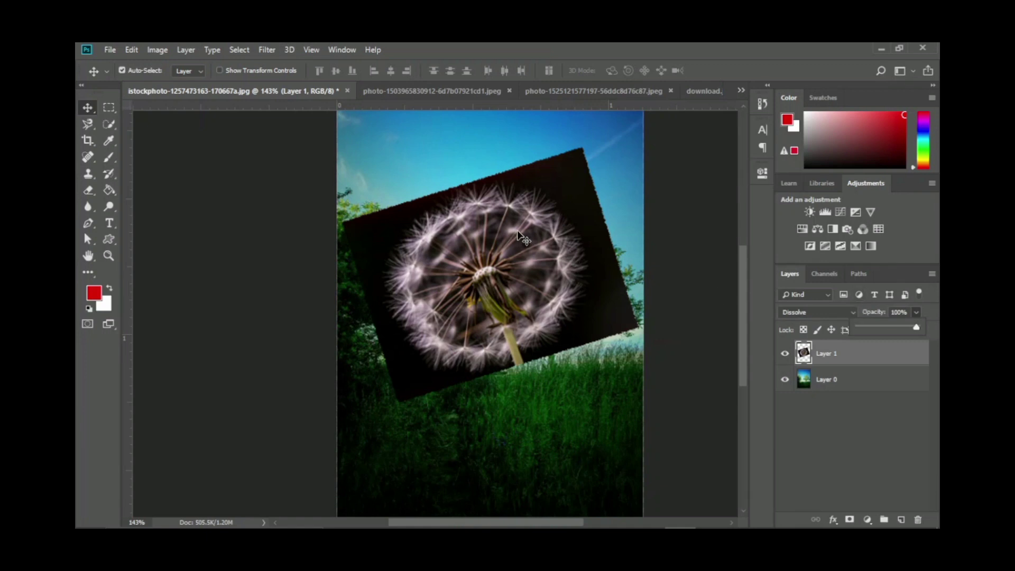
Try the Darken blend mode on Layer 1, and switch it to Multiply.
left_click(845, 313)
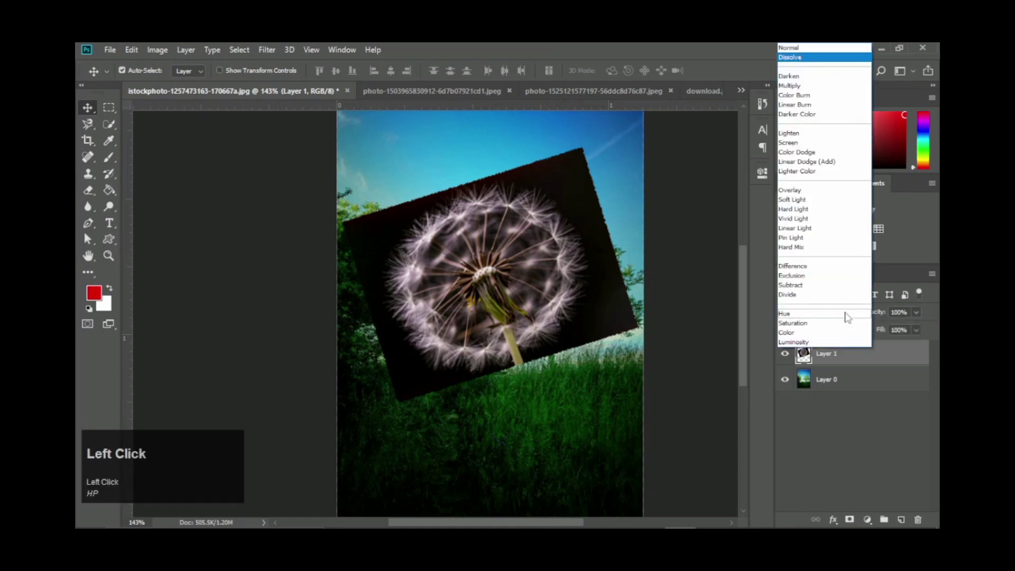
left_click(811, 77)
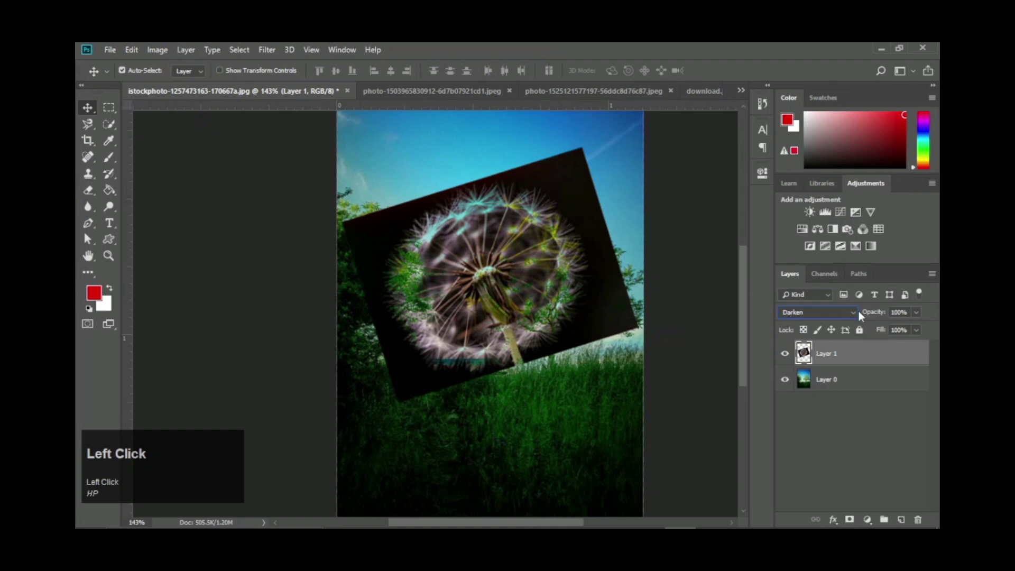
left_click(857, 311)
left_click(828, 86)
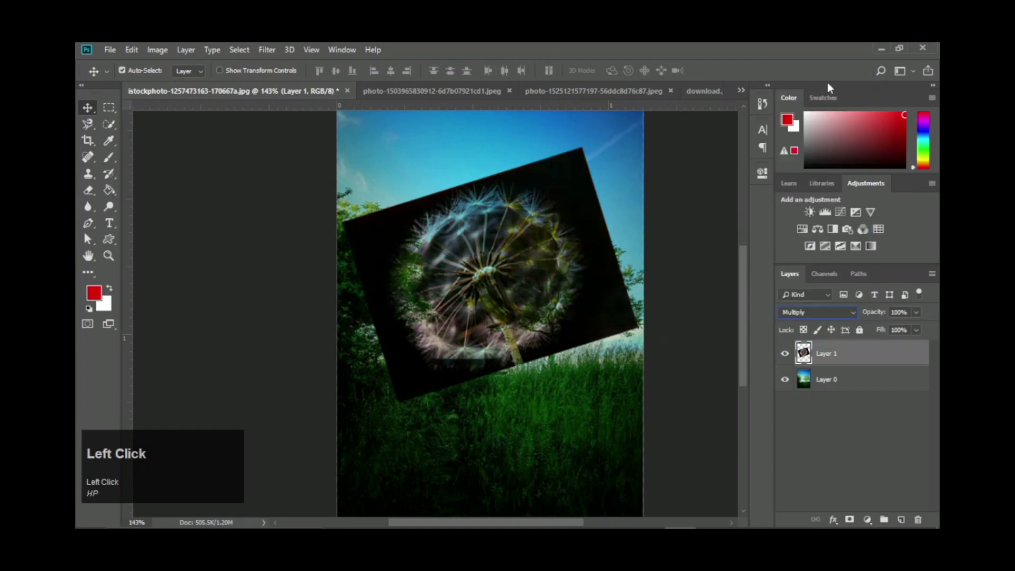
Compare Layer 1 in the Screen blend mode, and return it to Multiply at 100% opacity.
left_click(916, 330)
mouse_move(916, 330)
left_mouse_down()
mouse_move(898, 327)
mouse_move(920, 328)
left_mouse_up()
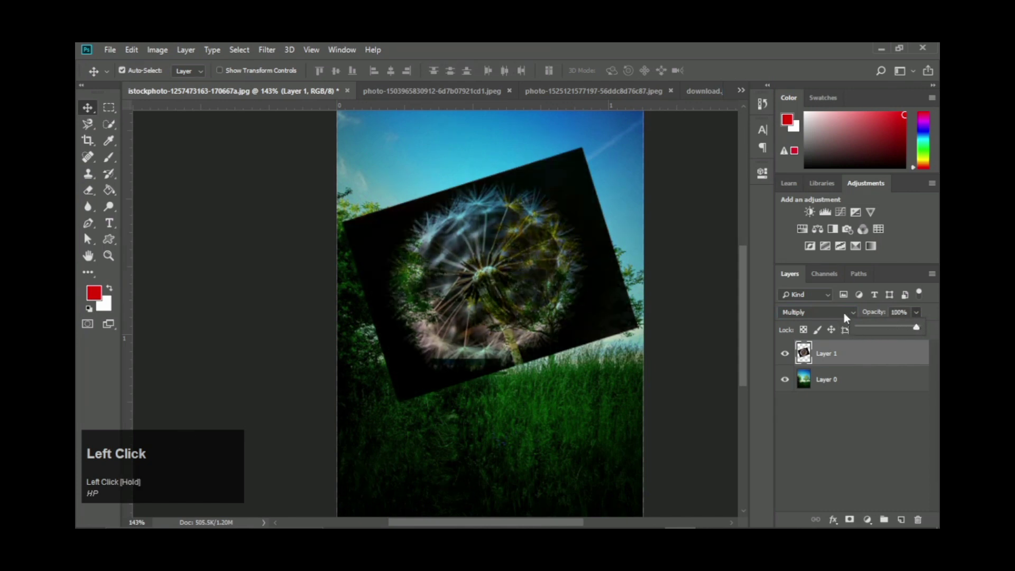
left_click_drag(844, 312, 848, 310)
left_click(851, 310)
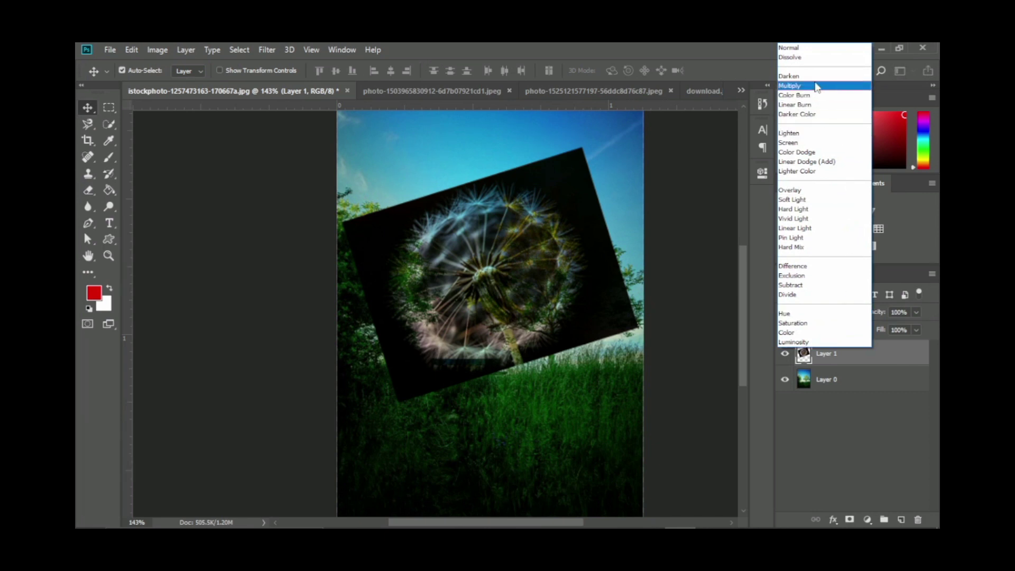
left_click(815, 143)
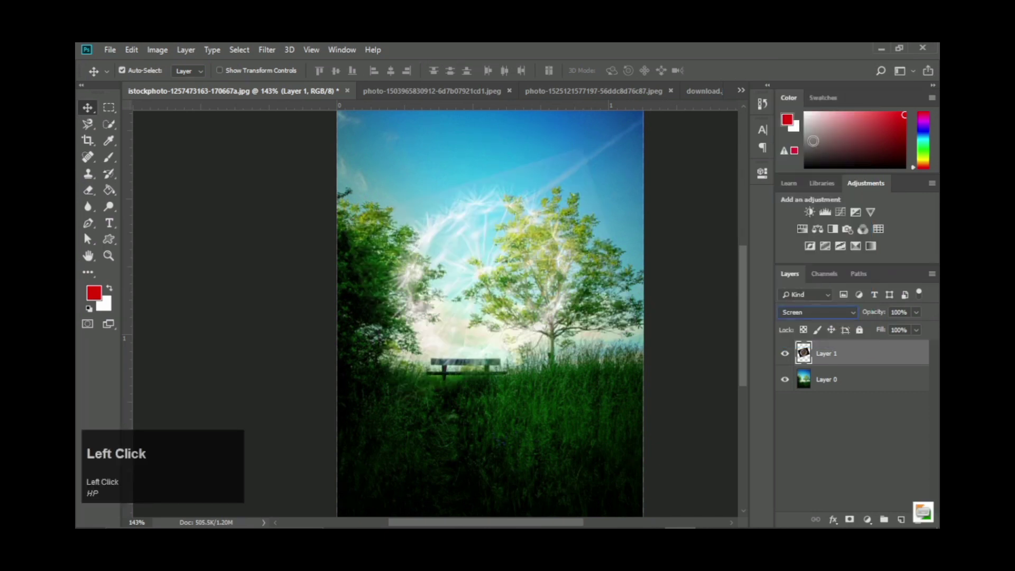
left_click(853, 311)
left_click(797, 88)
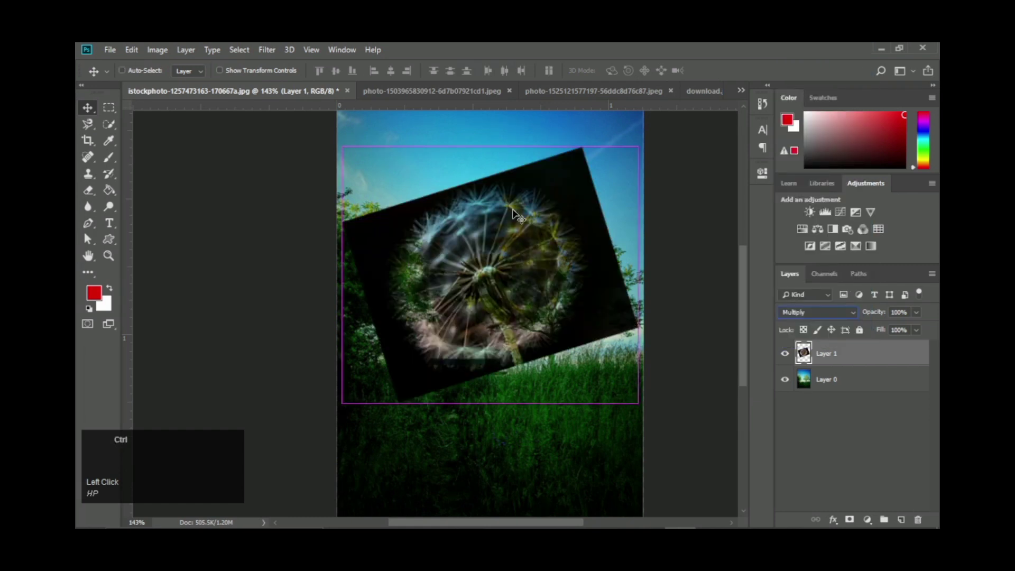
Invert Layer 1's colours and move the dandelion up into the sky above the trees.
key("ctrl+i")
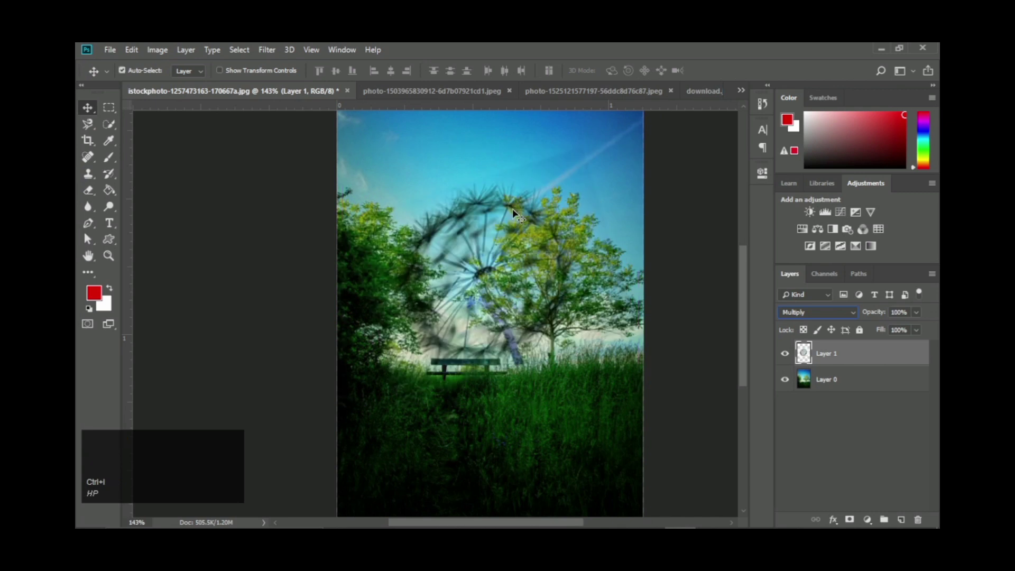
left_click_drag(459, 211, 465, 166)
scroll(465, 166, "down", 3)
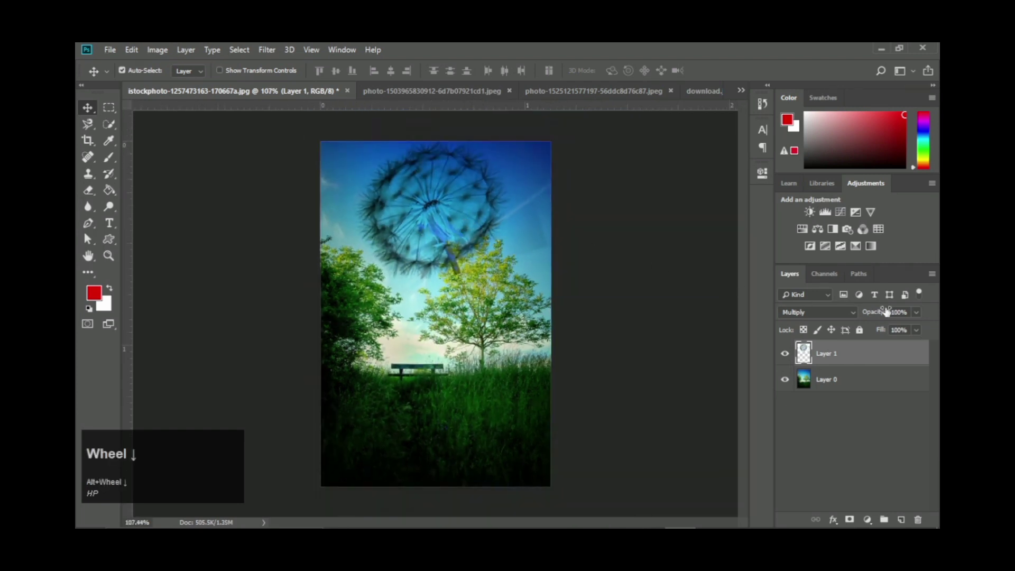
Try 18% opacity on the inverted dandelion layer, and restore it to 100%.
left_click(913, 312)
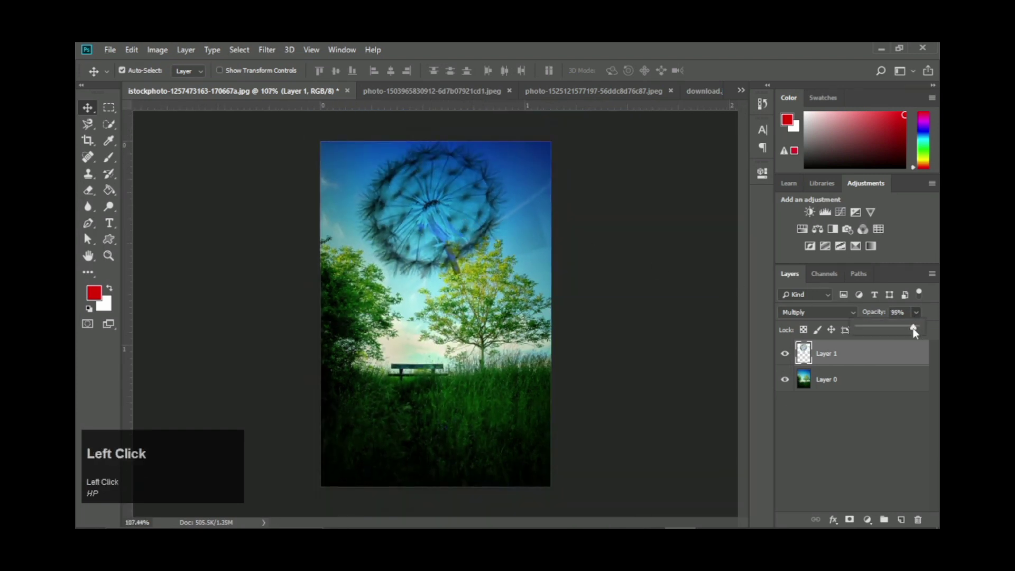
left_click_drag(915, 330, 877, 329)
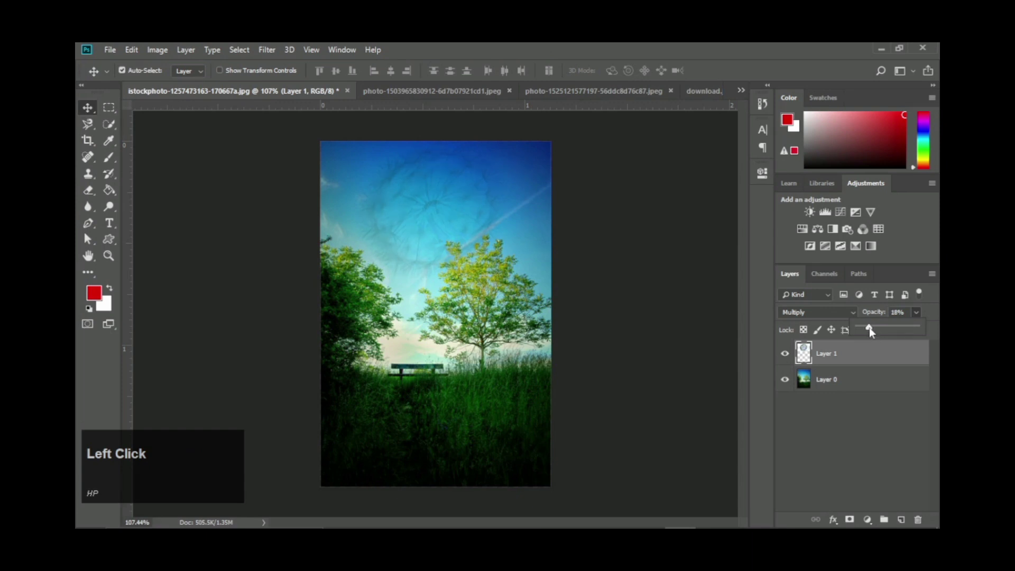
left_click_drag(869, 327, 911, 302)
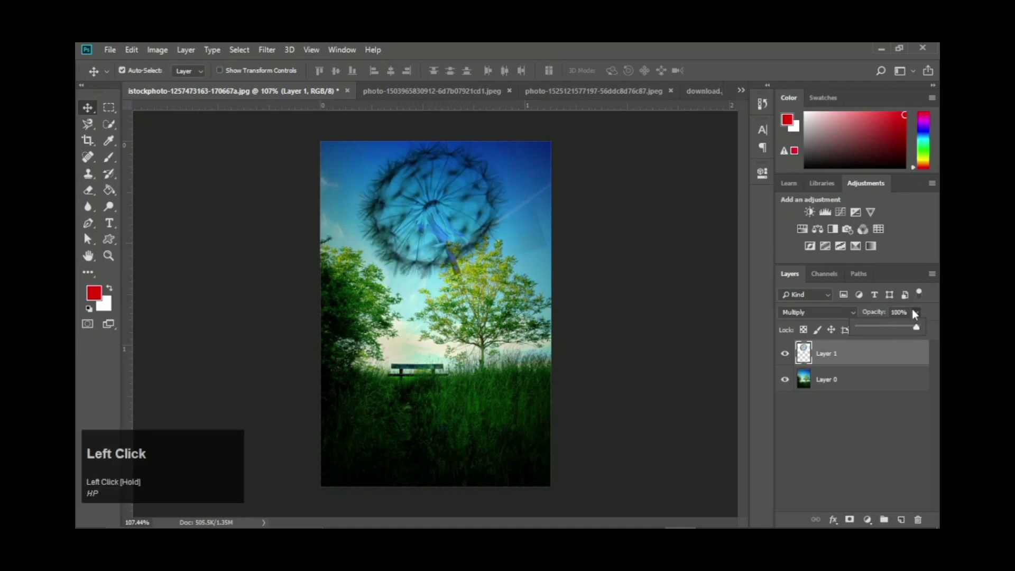
Invert Layer 1 back to its original colours, and reapply the Invert adjustment.
key("ctrl+i")
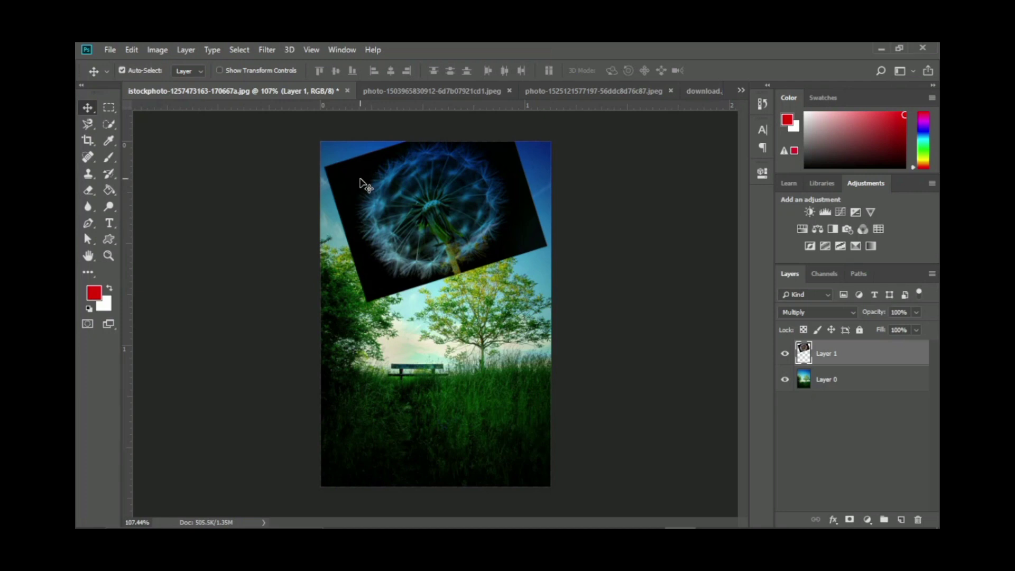
left_click(164, 50)
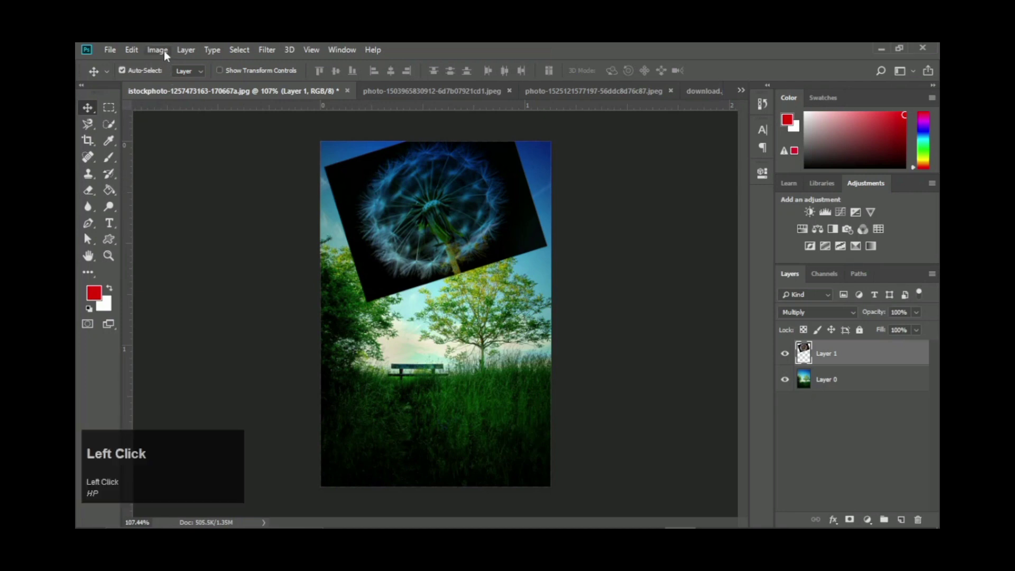
mouse_move(191, 83)
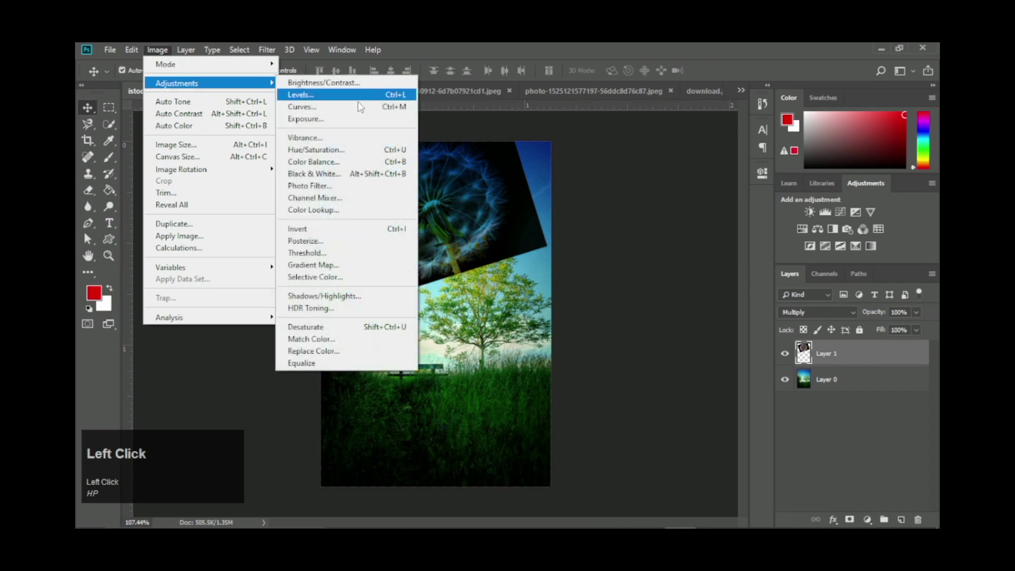
left_click(365, 232)
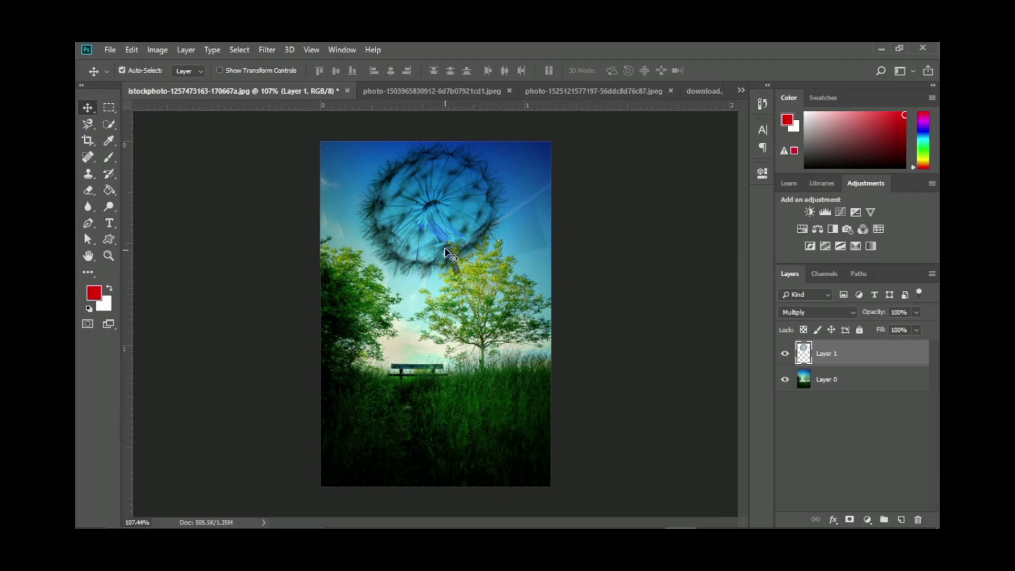
Move the dandelion slightly down in the sky and rotate it about 18° clockwise with Free Transform.
left_click_drag(463, 217, 432, 216)
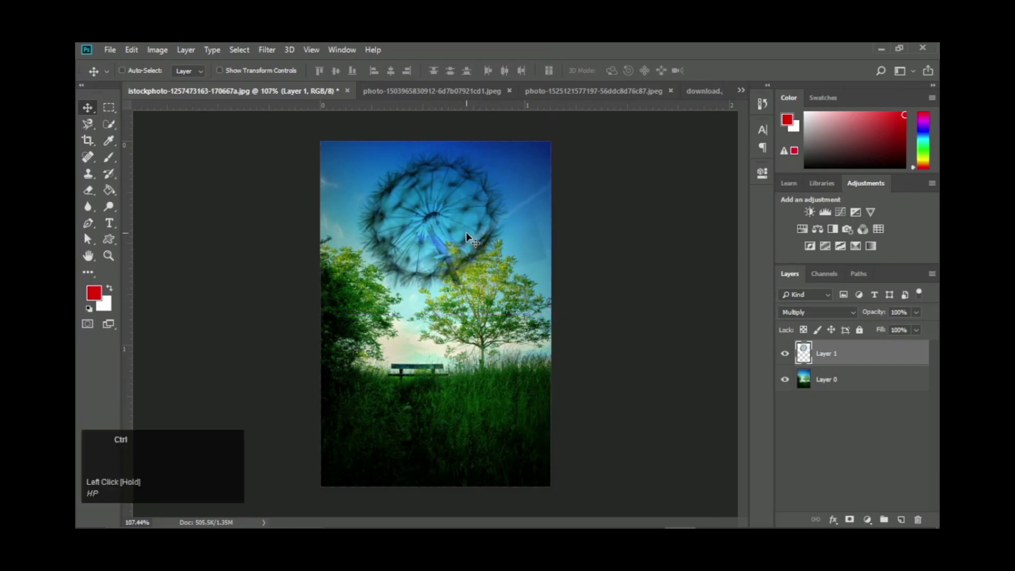
key("ctrl+t")
left_click_drag(536, 322, 497, 343)
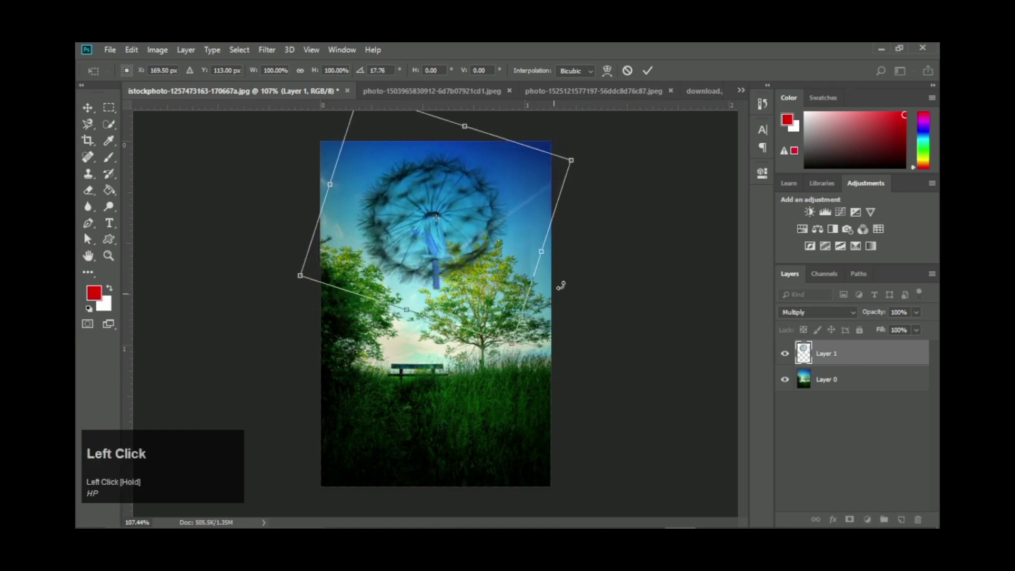
left_click(647, 70)
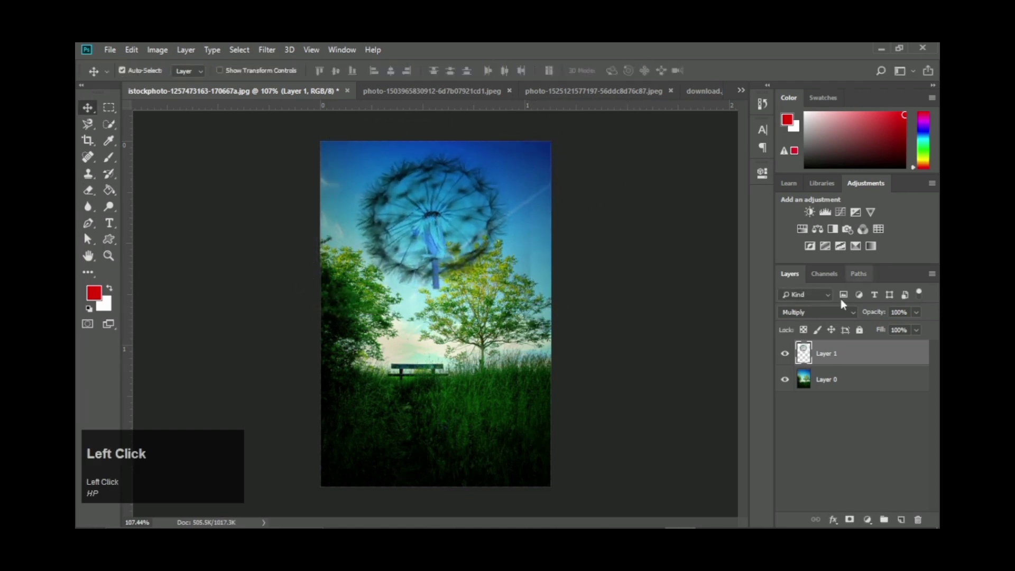
Try the Color Burn blend mode on Layer 1, and change it to Linear Burn.
left_click(853, 313)
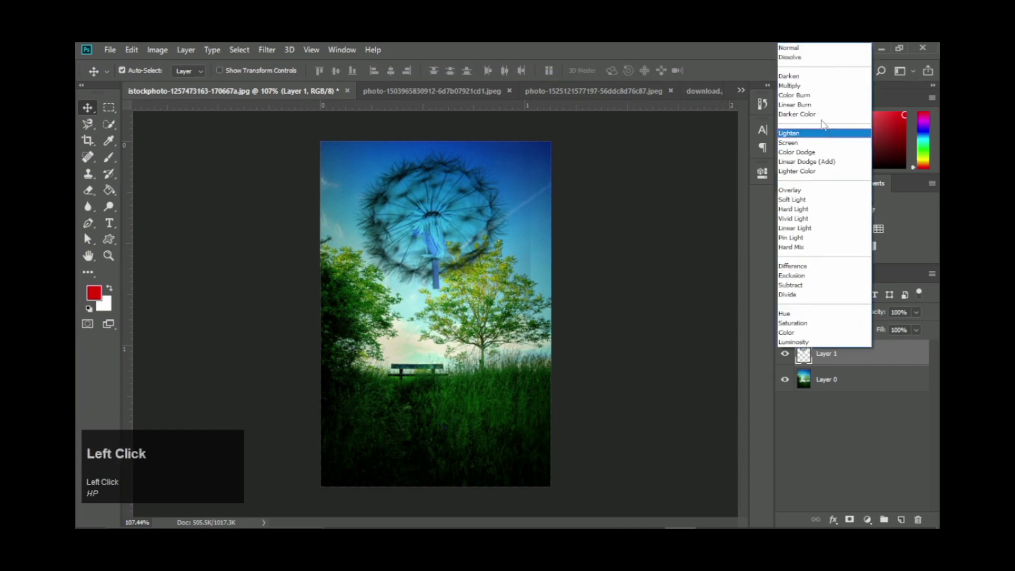
left_click(804, 95)
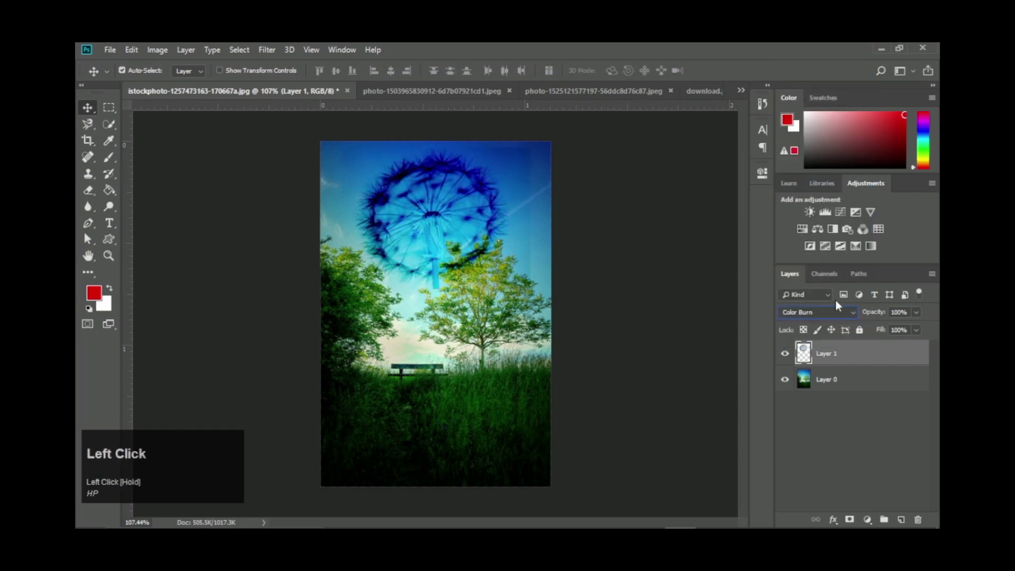
left_click(840, 312)
left_click(802, 107)
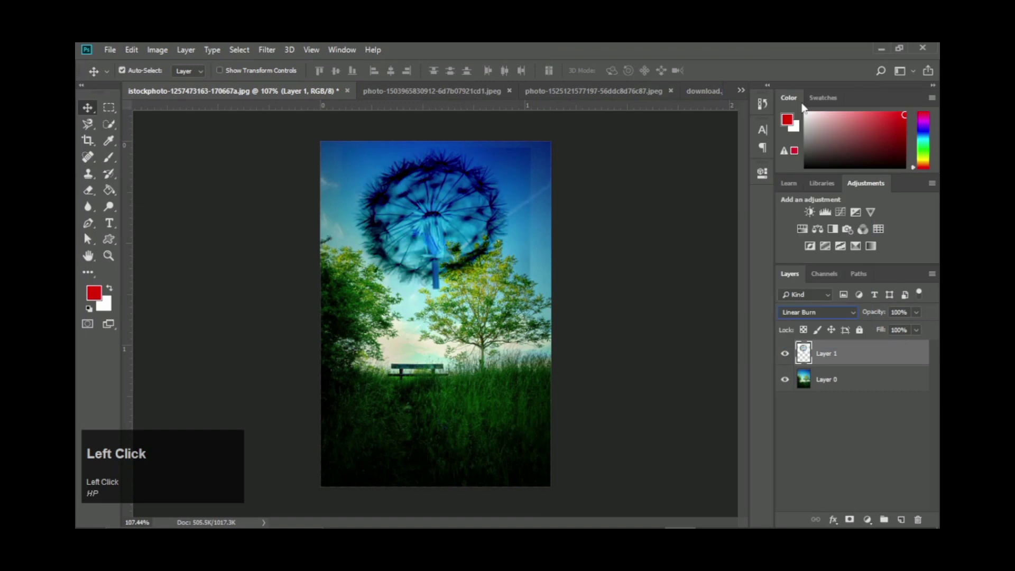
Try the Darker Color blend mode on Layer 1, and change it to Lighten.
left_click_drag(839, 312, 820, 116)
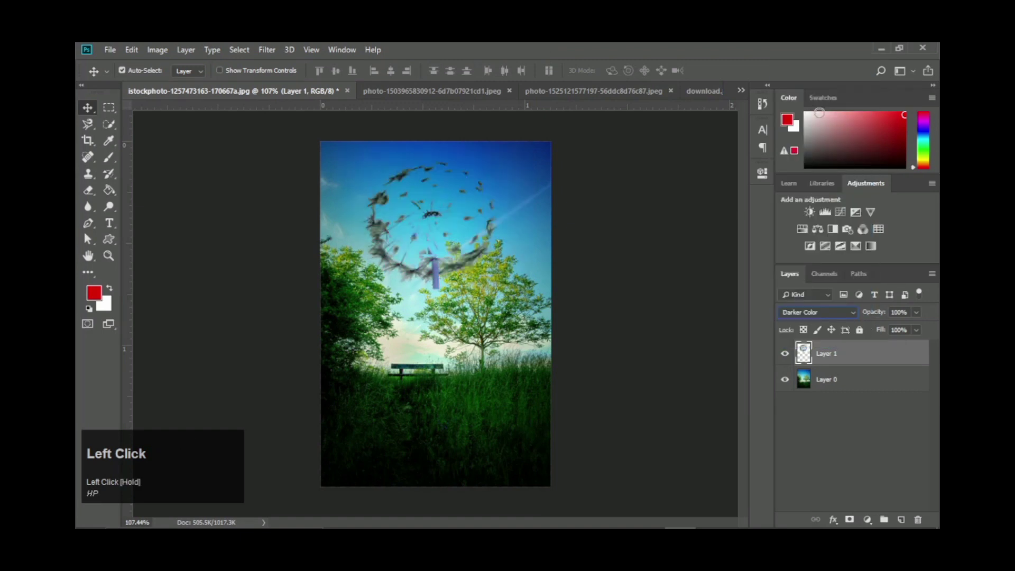
left_click(827, 310)
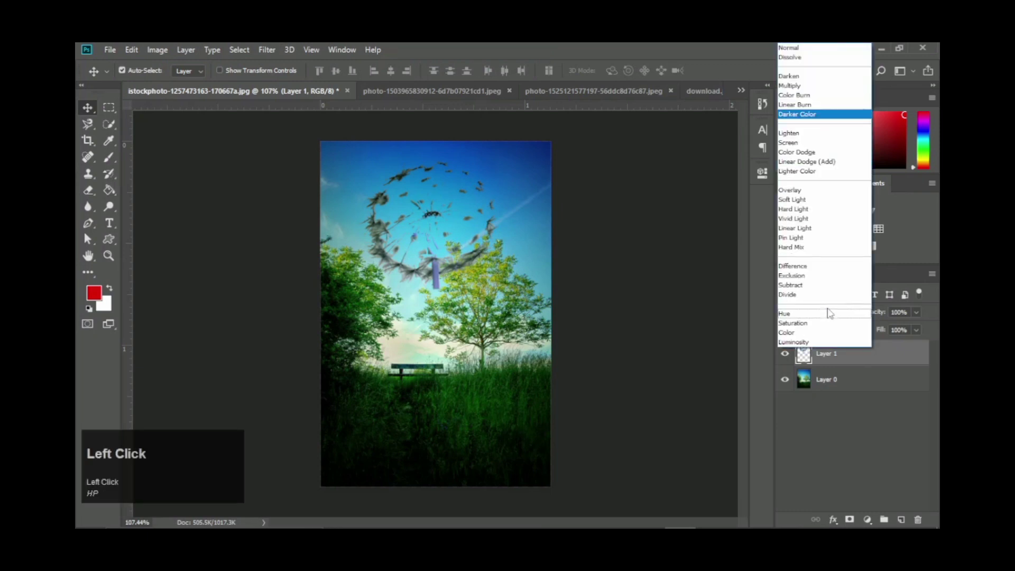
left_click(811, 134)
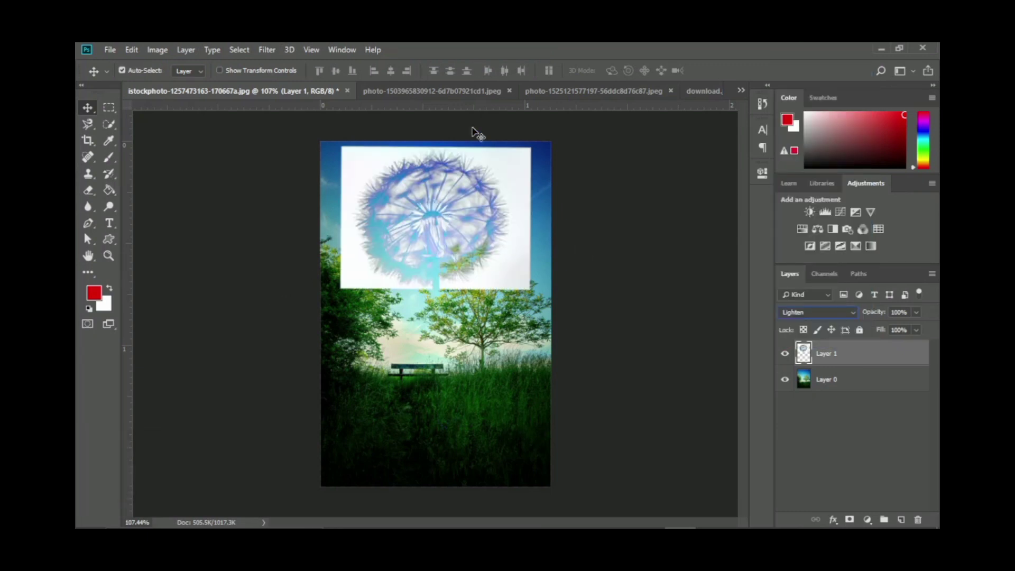
Compare Layer 1 in Lighten mode with the source dandelion photo, toggling its inversion on and off.
left_click(436, 91)
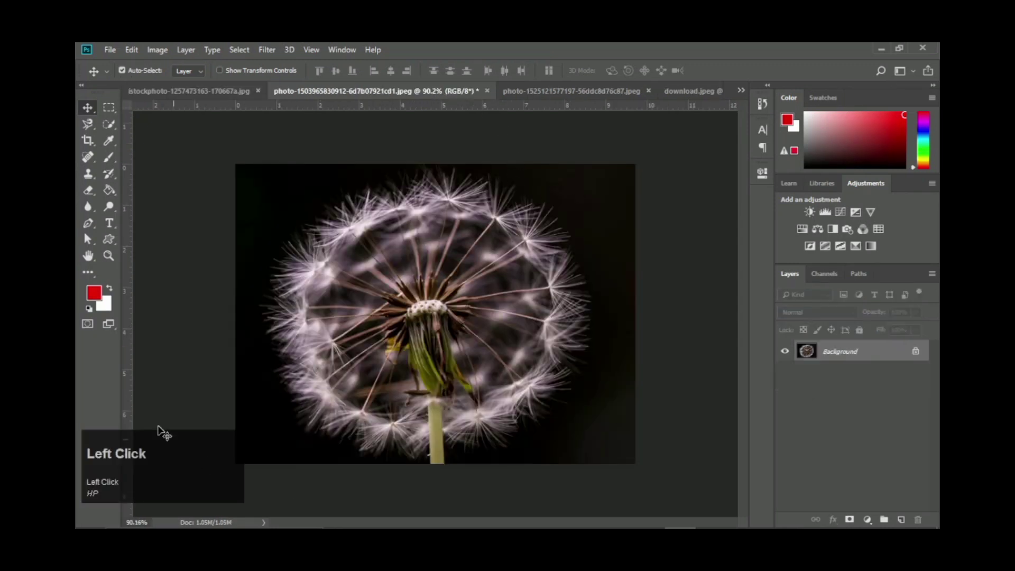
left_click(237, 93)
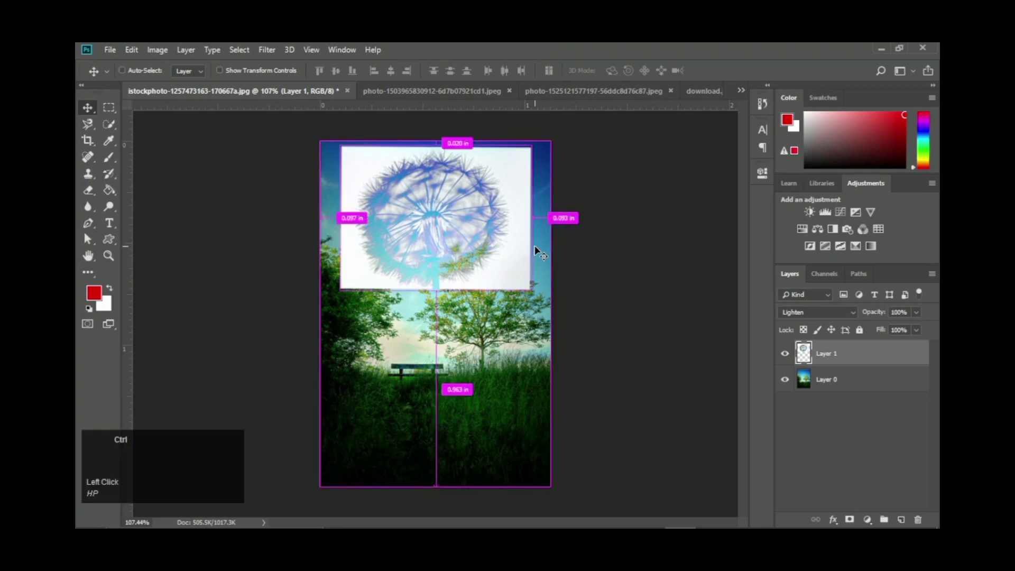
key("ctrl+i")
key("ctrl+i")
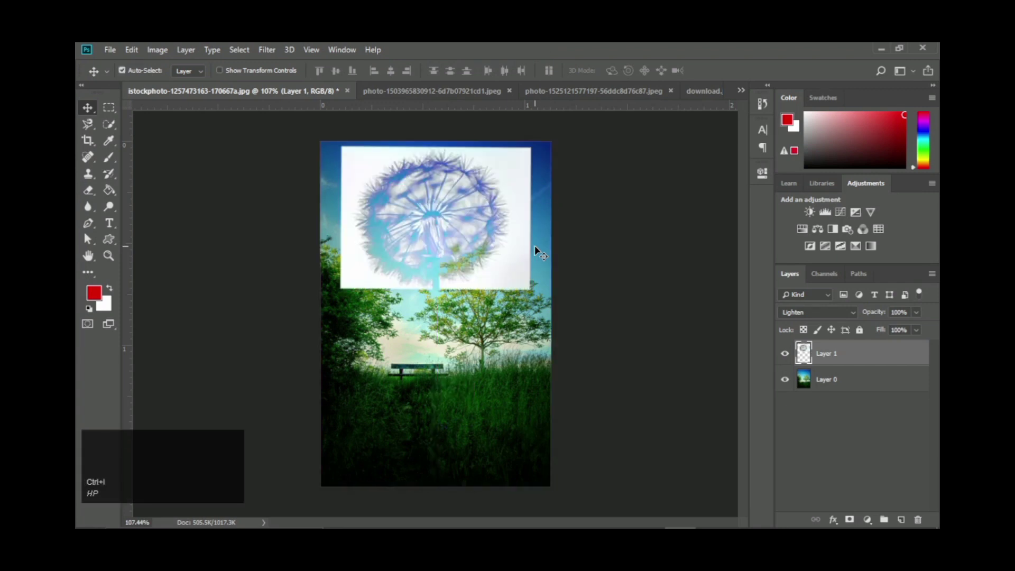
key("ctrl+i")
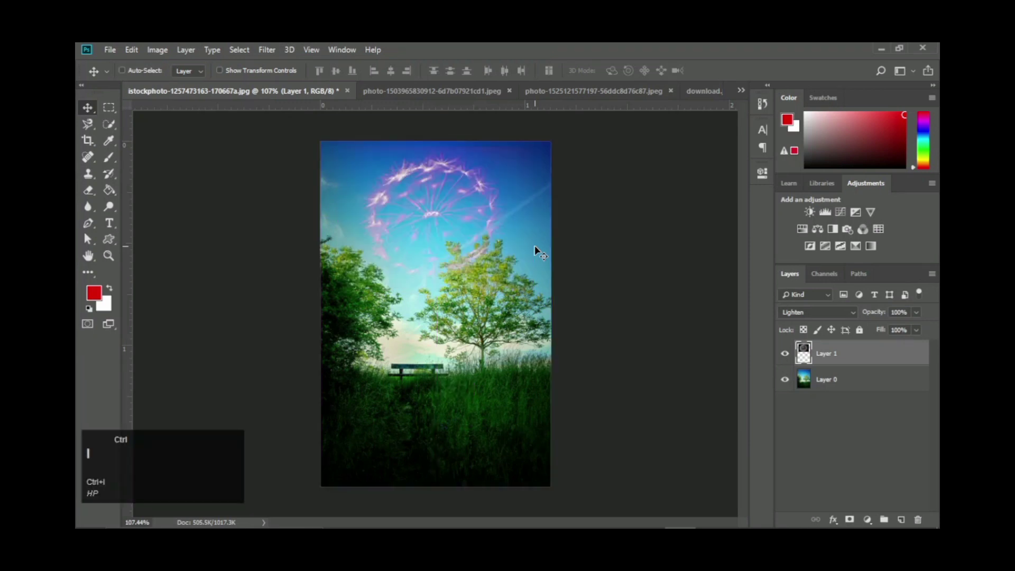
key("ctrl+i")
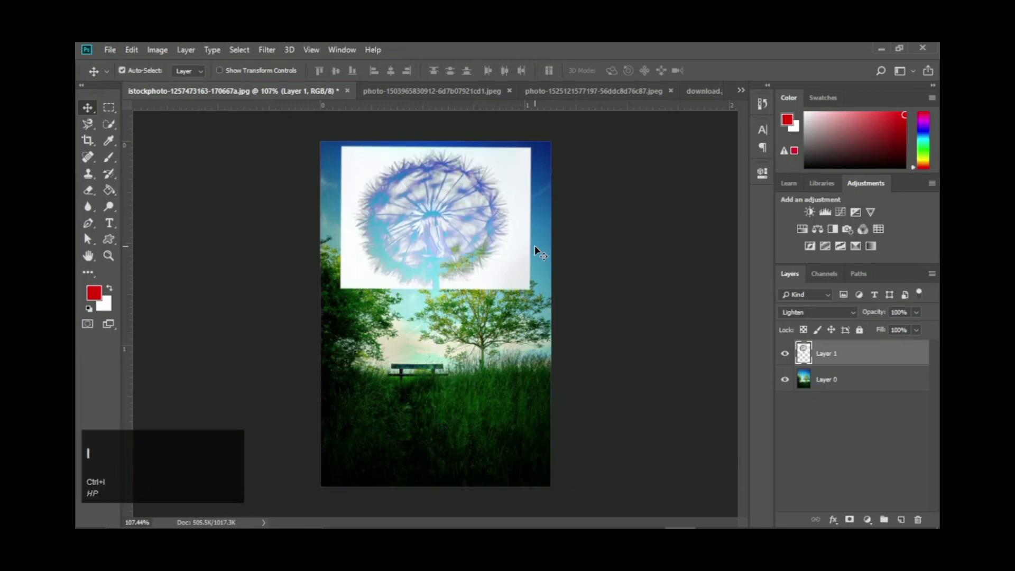
key("ctrl+i")
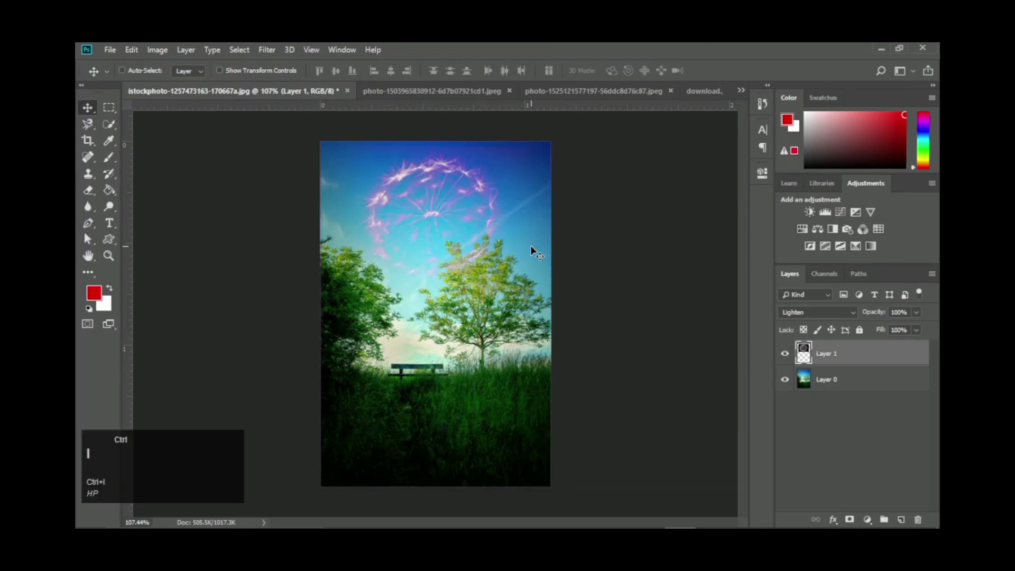
key("ctrl+i")
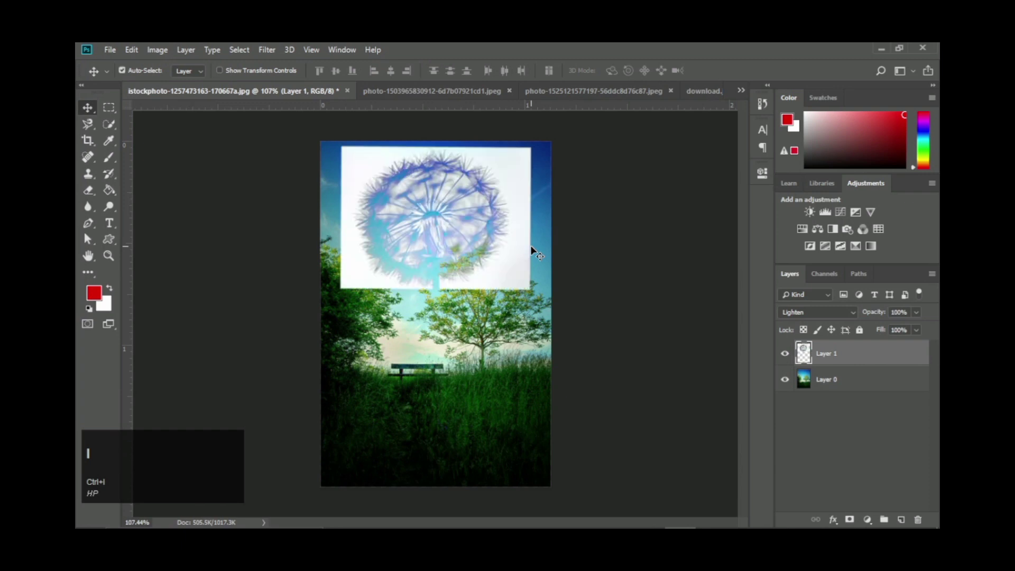
left_click(404, 90)
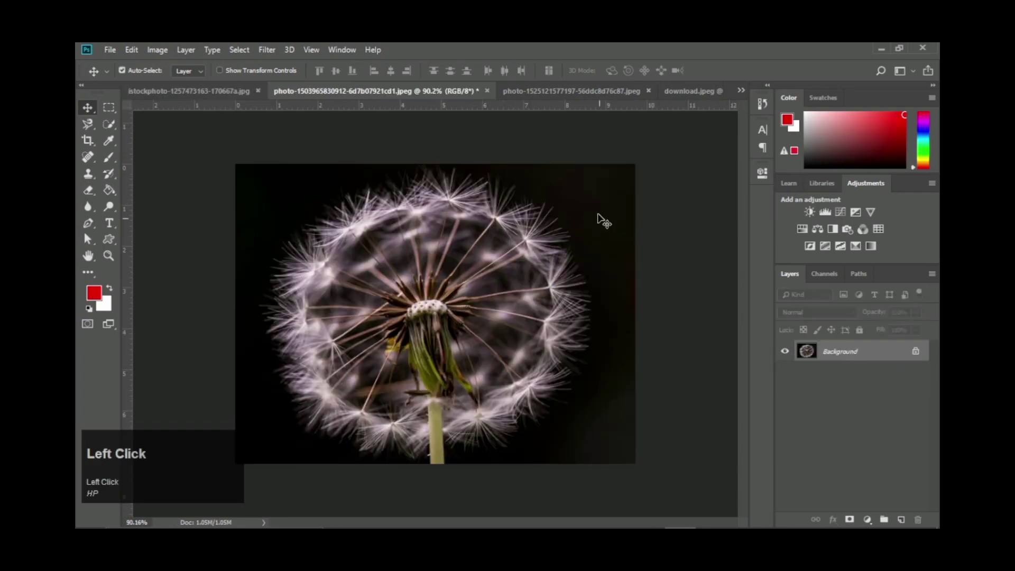
left_click(170, 94)
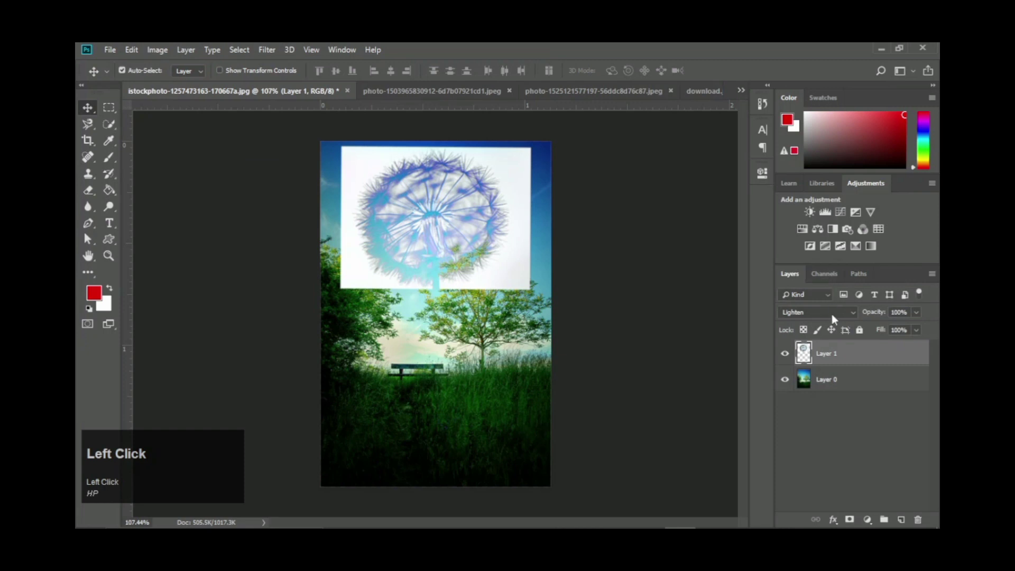
Try the Multiply blend mode on Layer 1, checking it with both original and inverted colours.
left_click(832, 314)
left_click(812, 86)
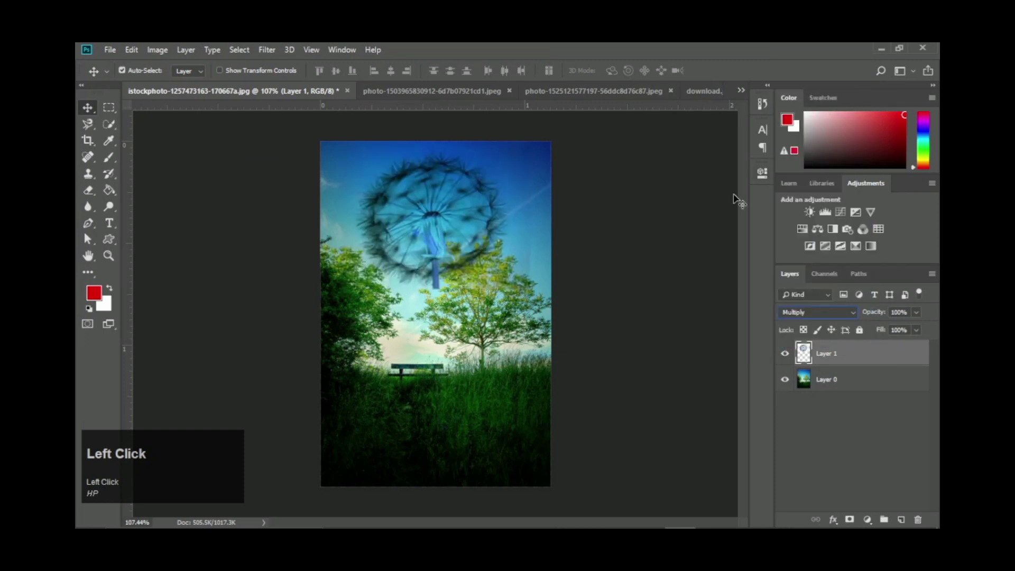
key("ctrl+i")
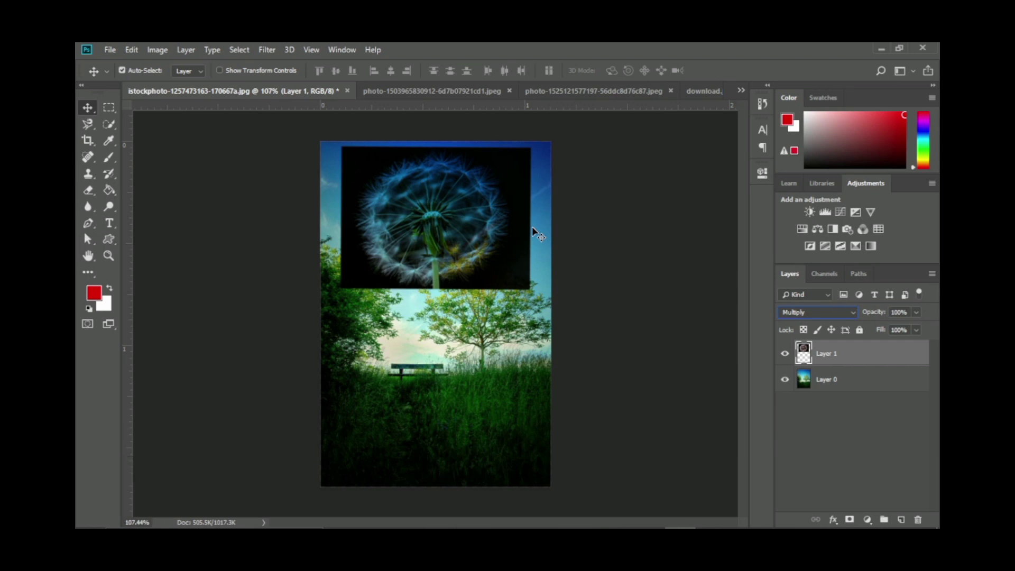
key("ctrl+i")
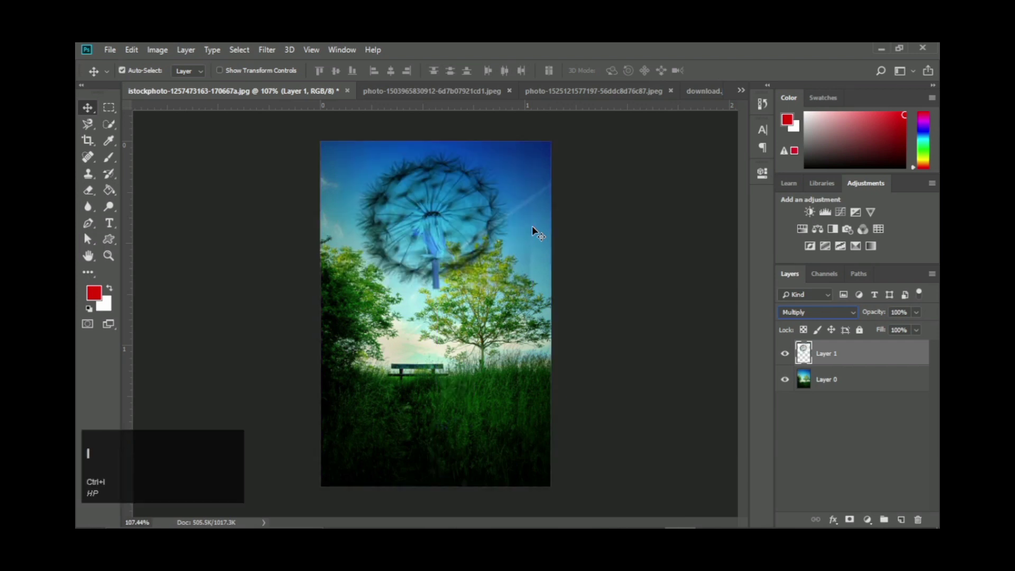
Set Layer 1's blend mode back to Lighten, and switch it to Screen.
left_click(831, 314)
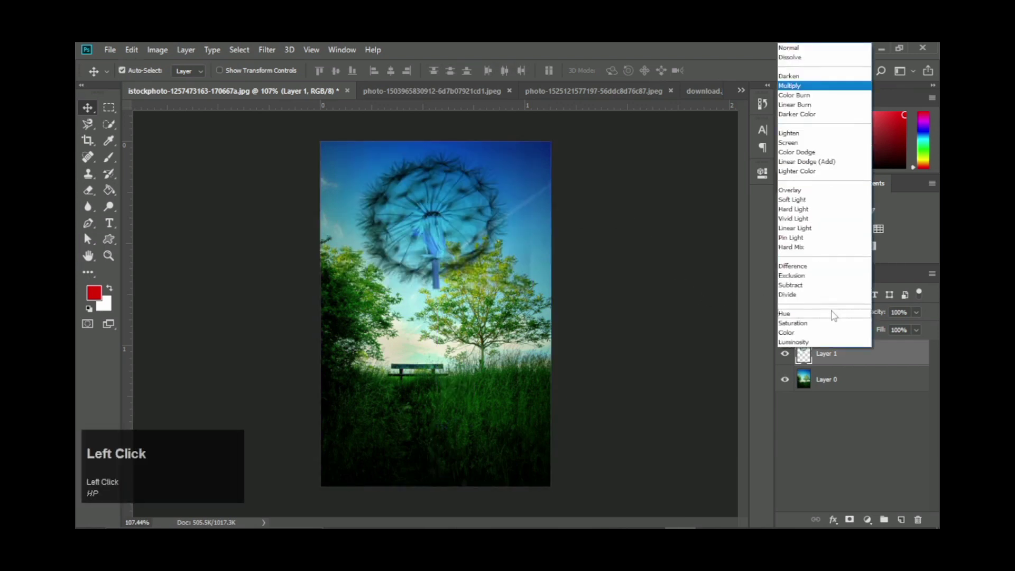
left_click(817, 136)
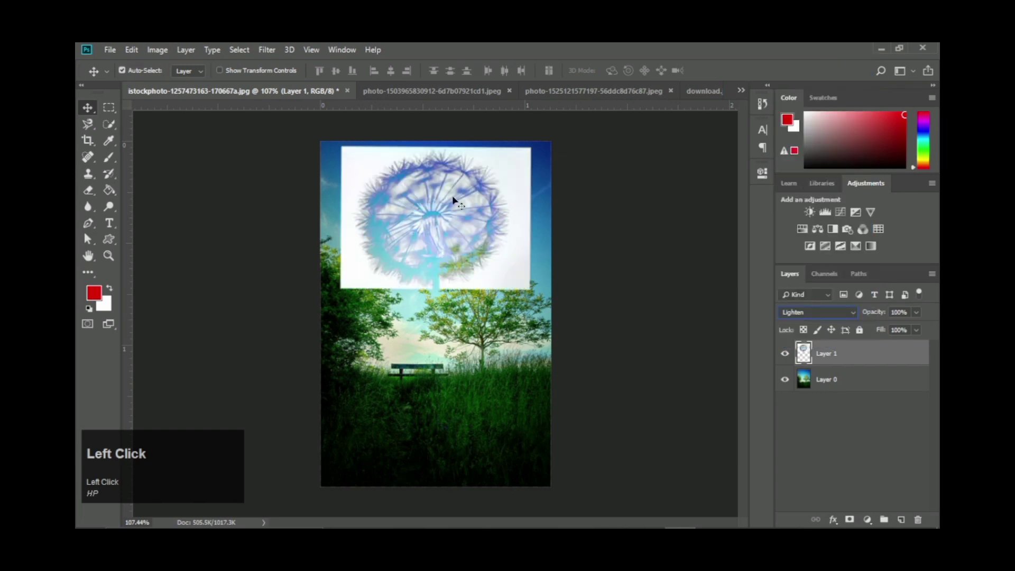
left_click(845, 314)
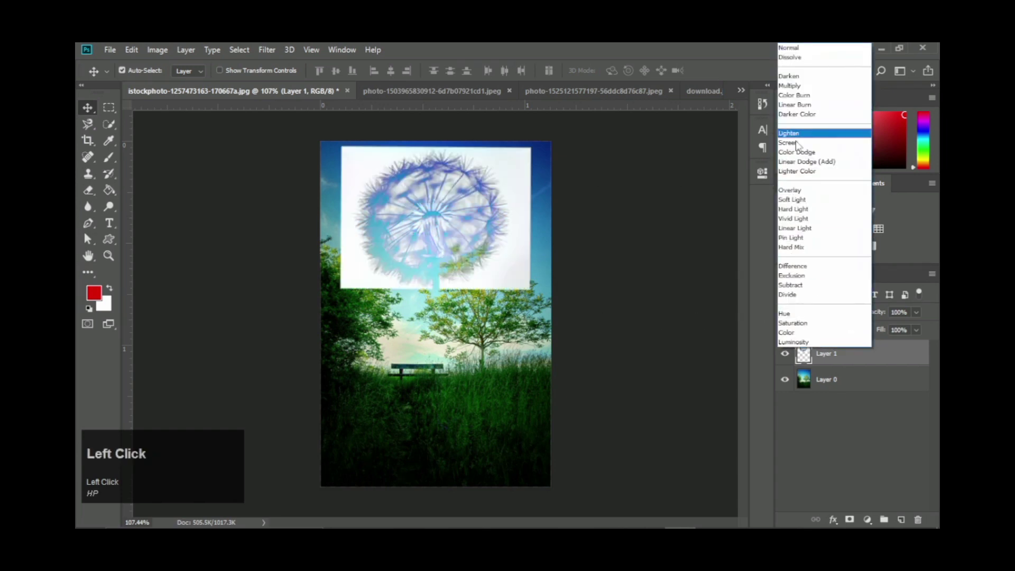
left_click(795, 140)
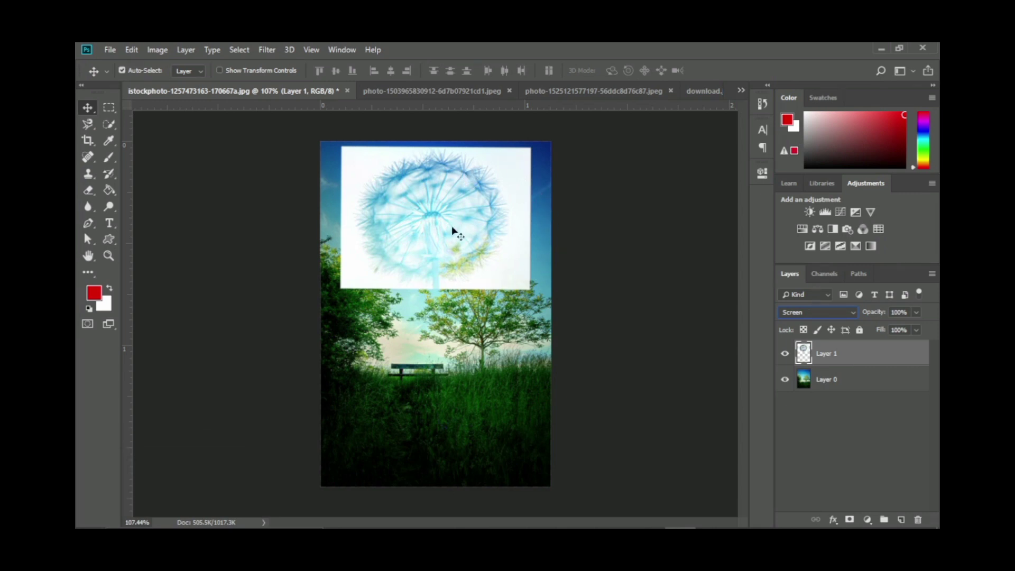
Stretch the dandelion layer with Free Transform to the full image width, about 120% wide and 119% high.
left_click(418, 186)
key("ctrl+t")
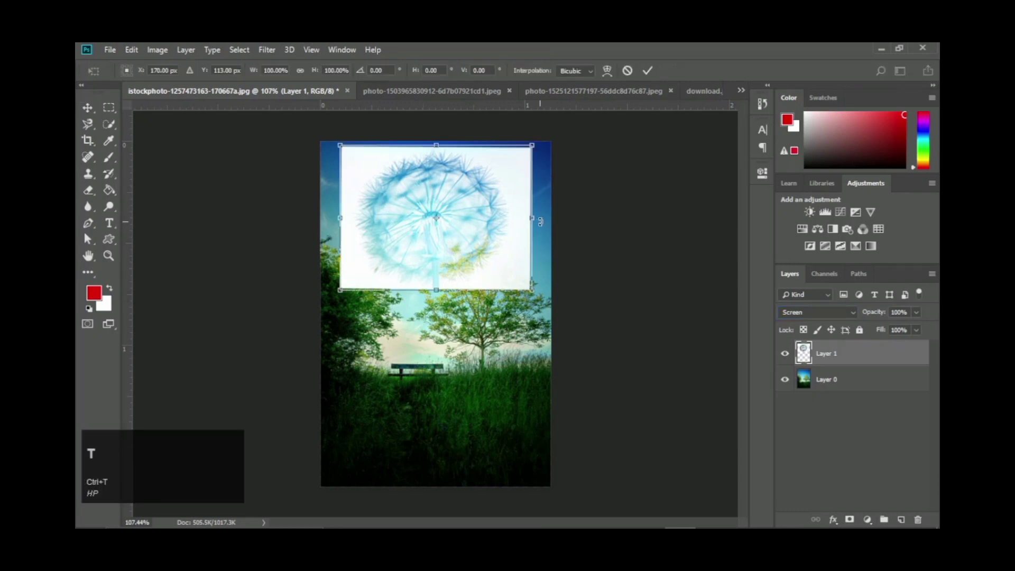
left_click_drag(541, 221, 554, 220)
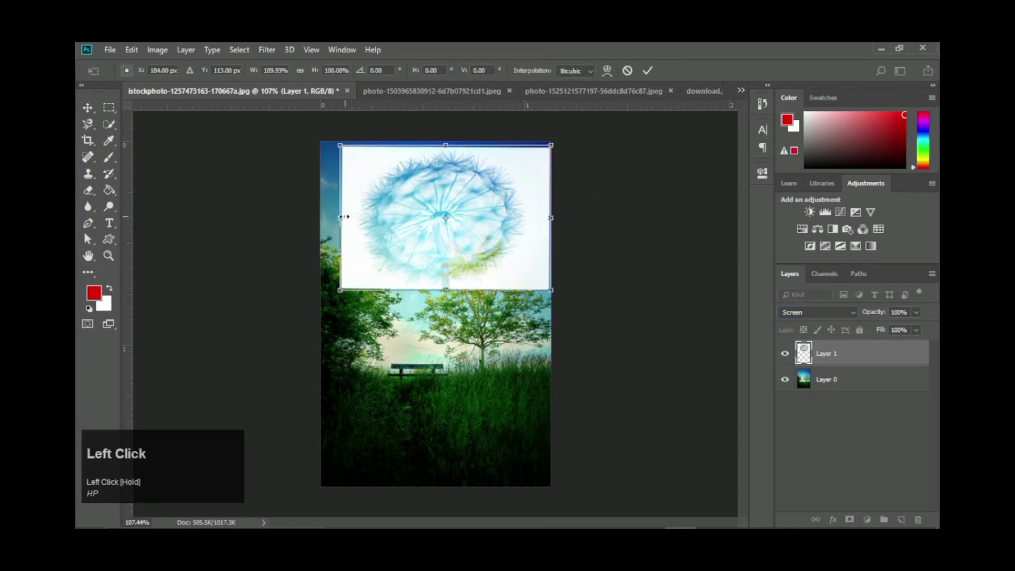
left_click_drag(339, 144, 320, 141)
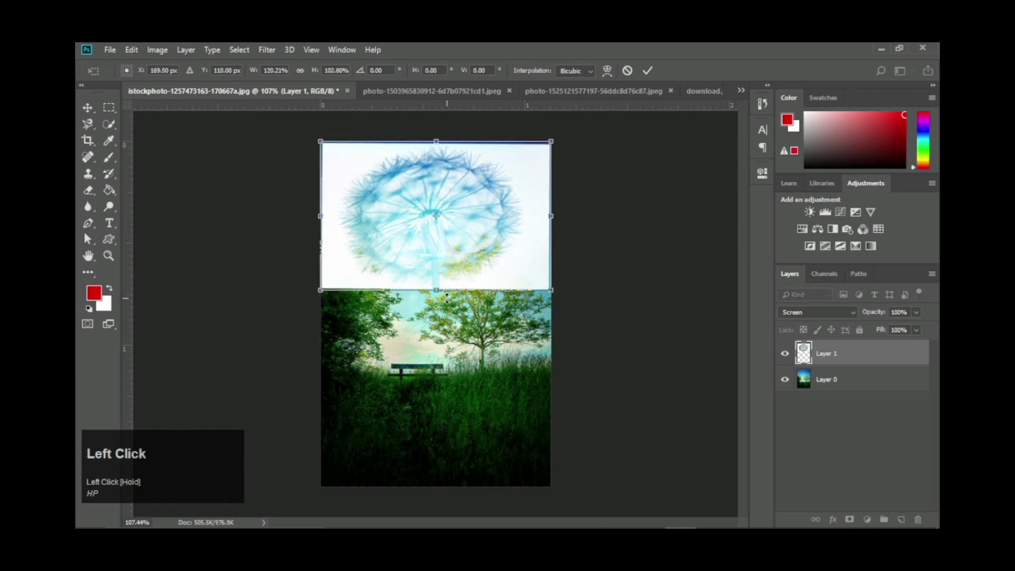
left_click_drag(437, 290, 436, 314)
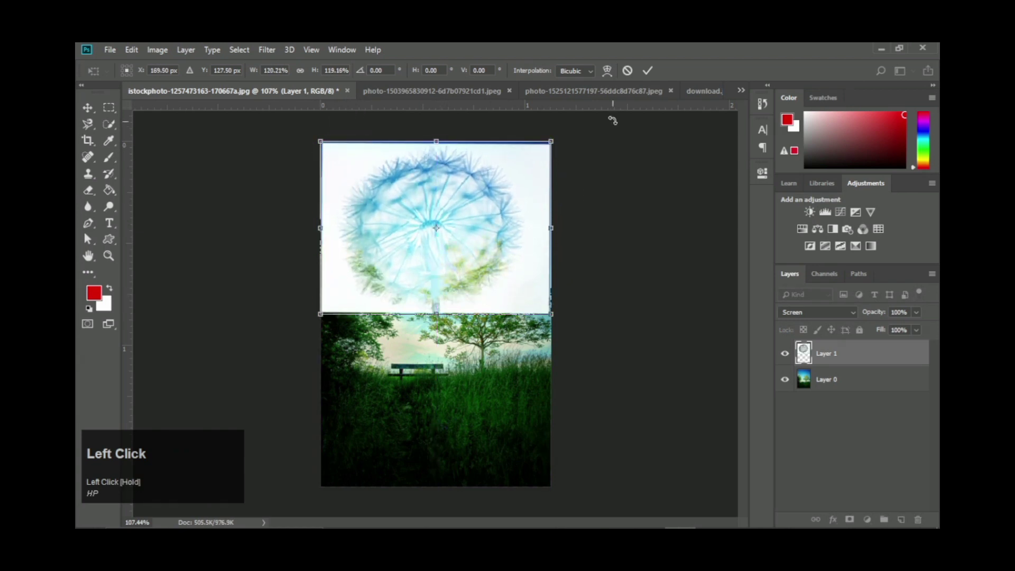
left_click(648, 71)
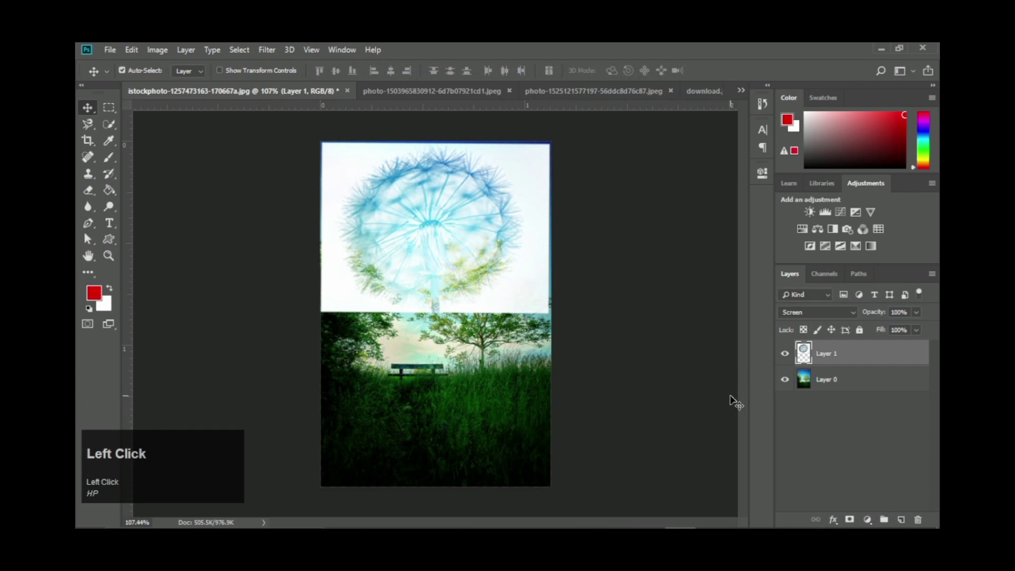
Invert Layer 1 back to its original colours, and move the dandelion slightly up in the sky.
key("ctrl")
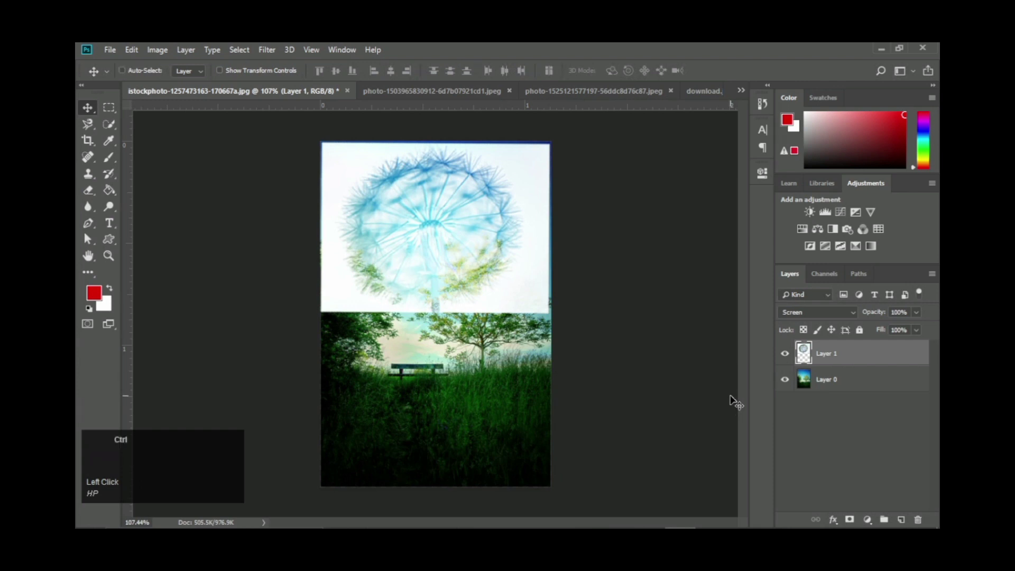
key("ctrl+i")
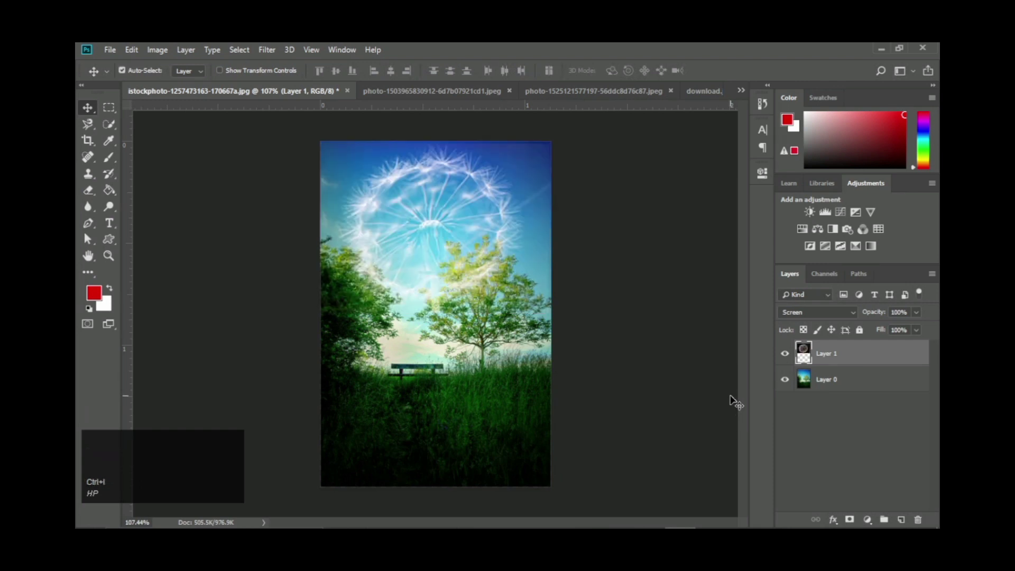
left_click_drag(406, 215, 405, 177)
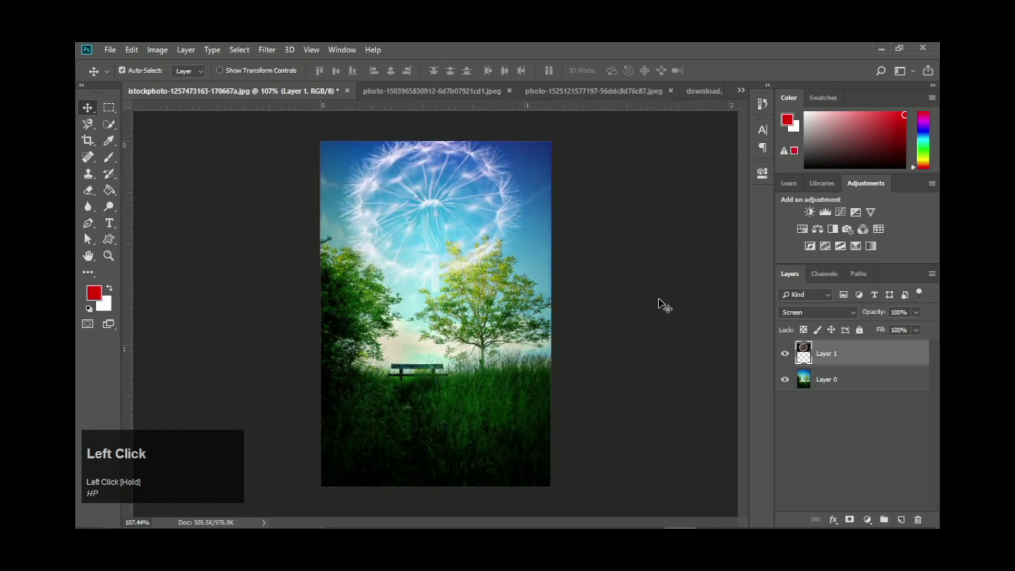
Try the Color Dodge, Linear Dodge (Add) and Lighter Color blend modes on Layer 1 in turn.
left_click(832, 314)
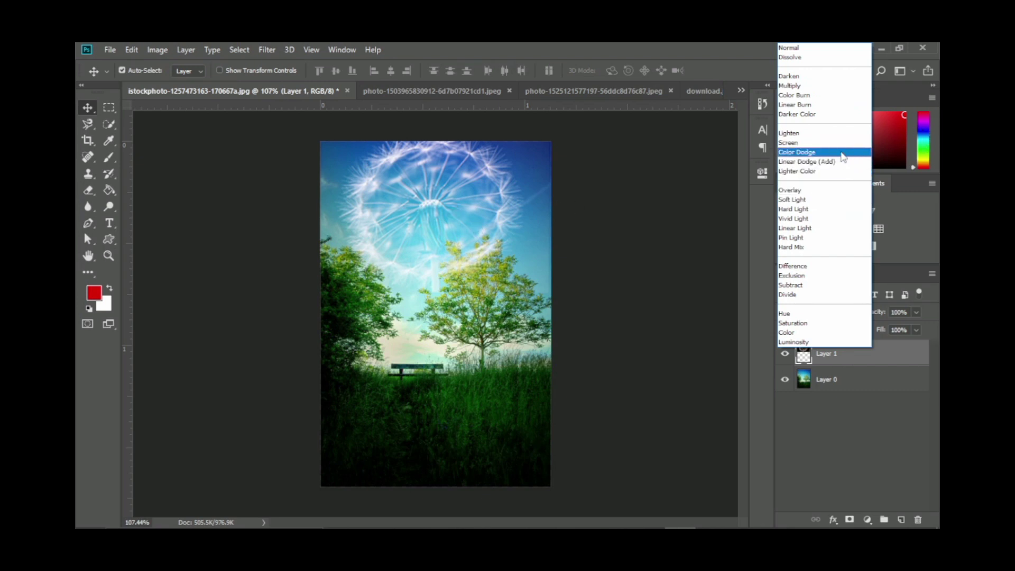
left_click(799, 152)
left_click(821, 312)
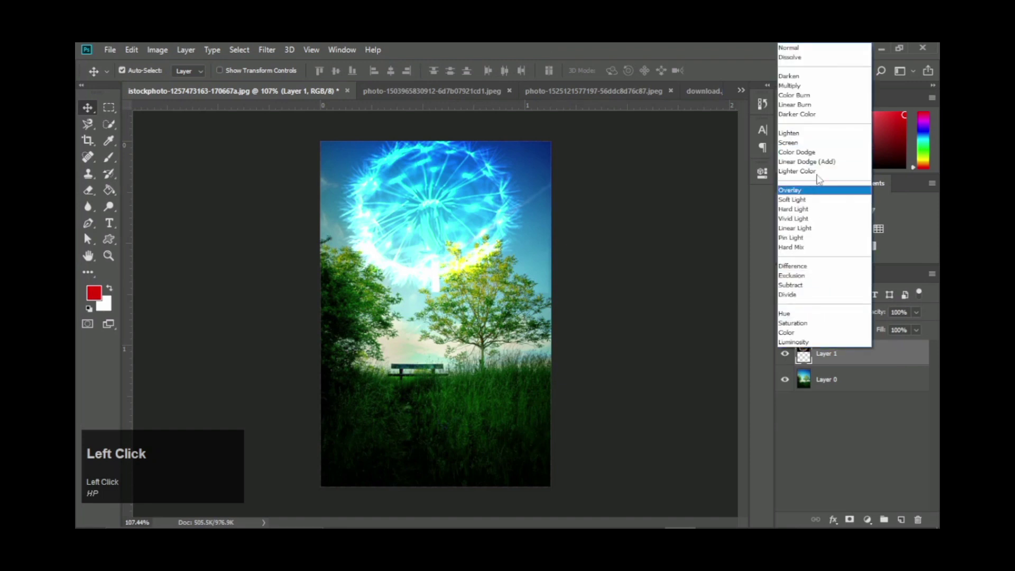
left_click(819, 158)
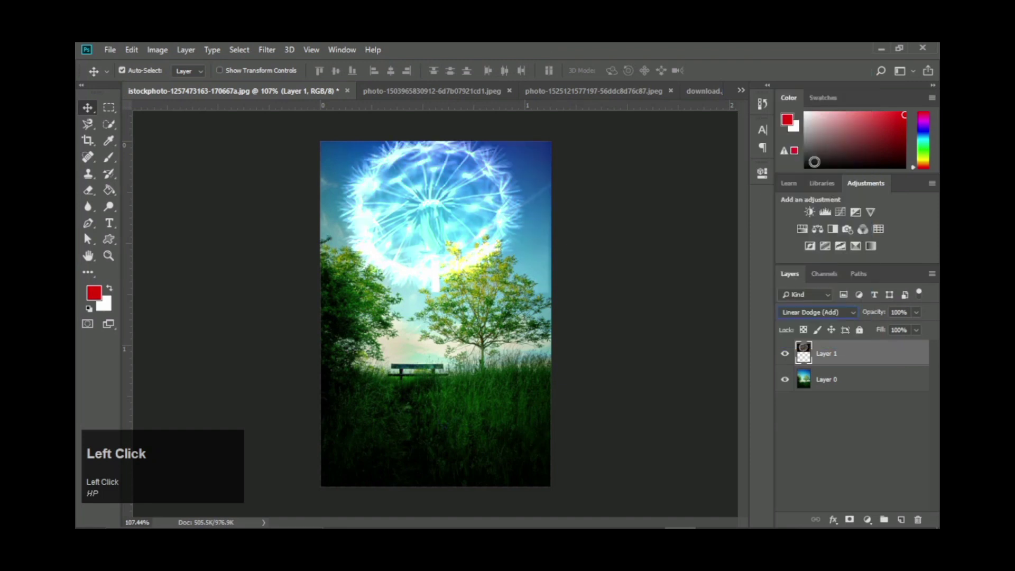
left_click(845, 317)
left_click(820, 168)
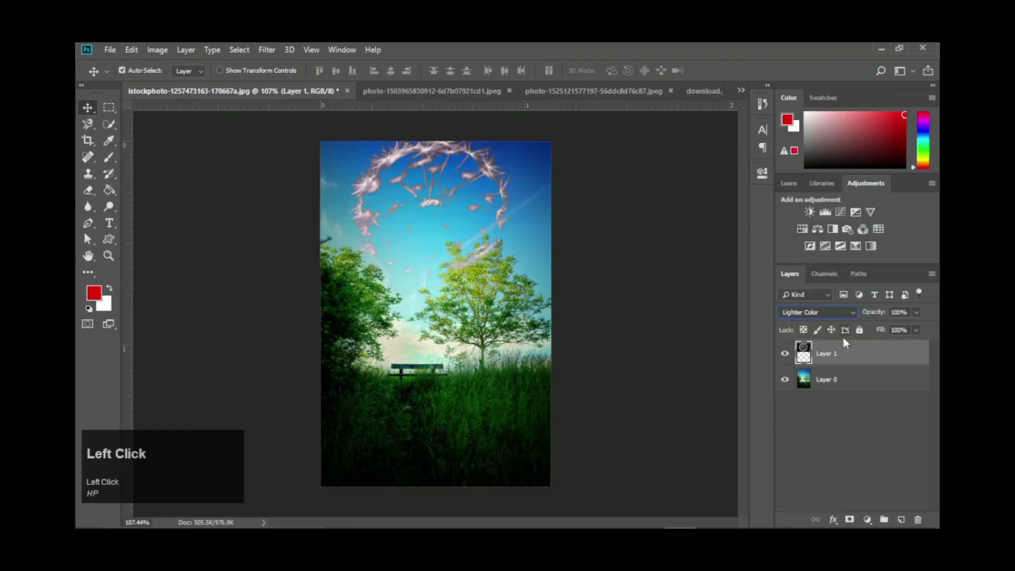
Set Layer 1's blend mode to Difference, and move the dandelion down over the bench and grass.
left_click(822, 312)
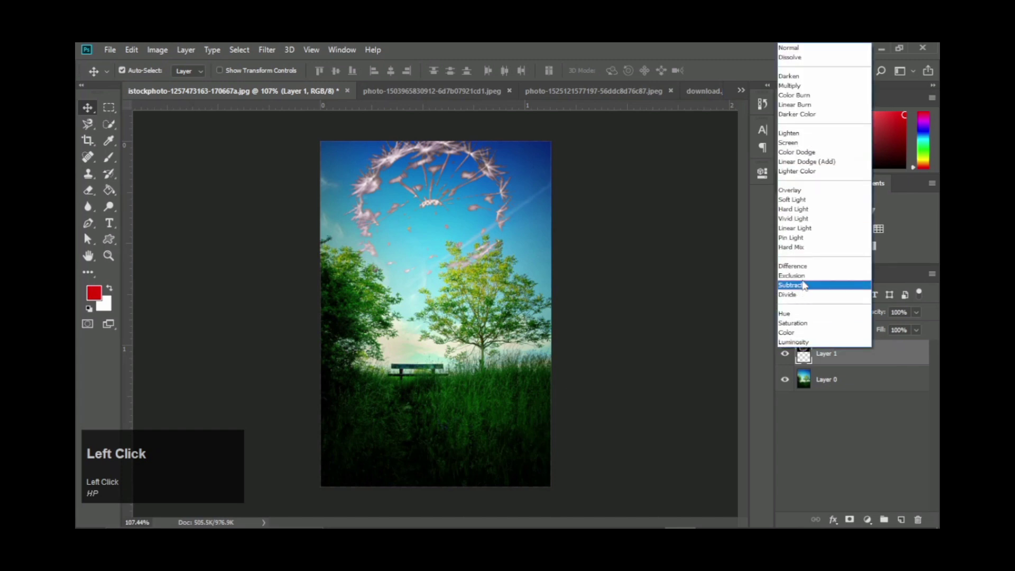
left_click(817, 268)
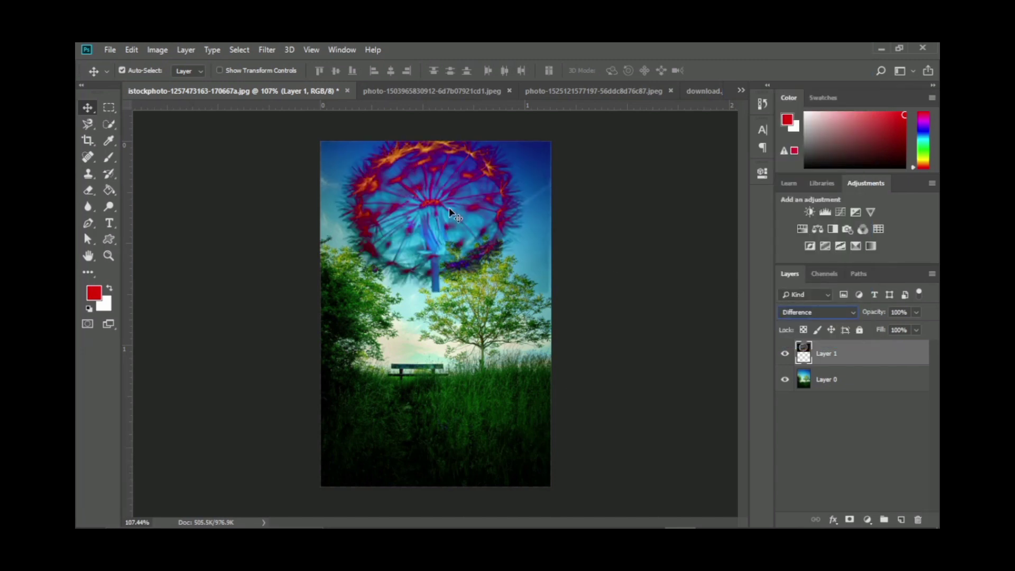
left_click_drag(449, 207, 460, 408)
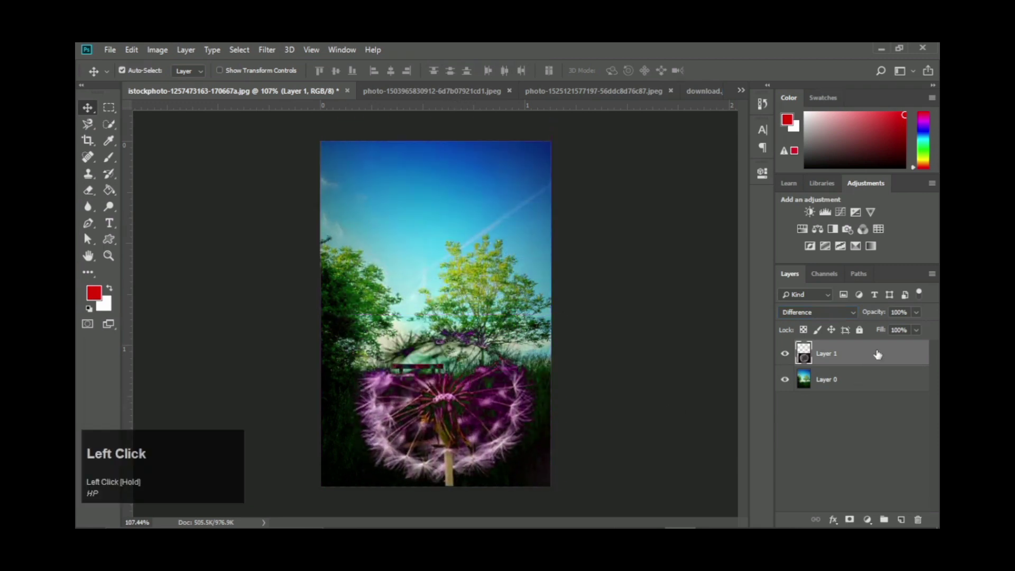
Try the Color blend mode on the dandelion layer, and return the layer to Normal.
left_click(842, 312)
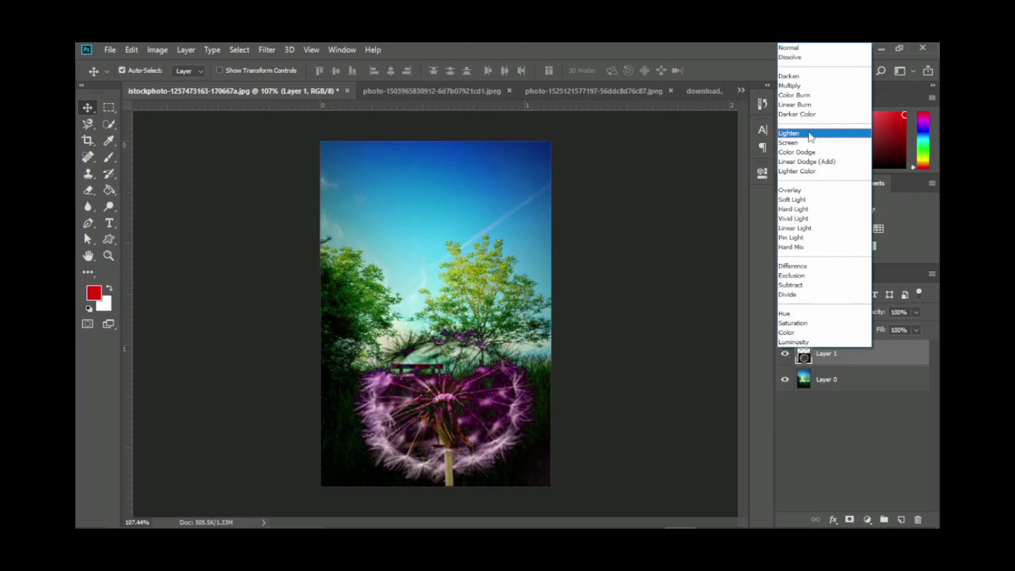
left_click(806, 332)
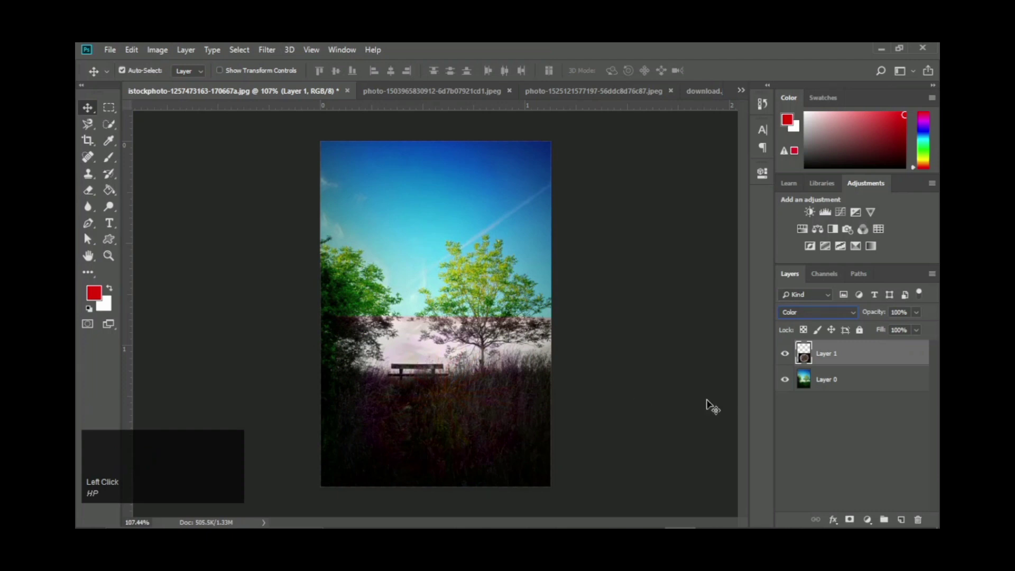
left_click(854, 313)
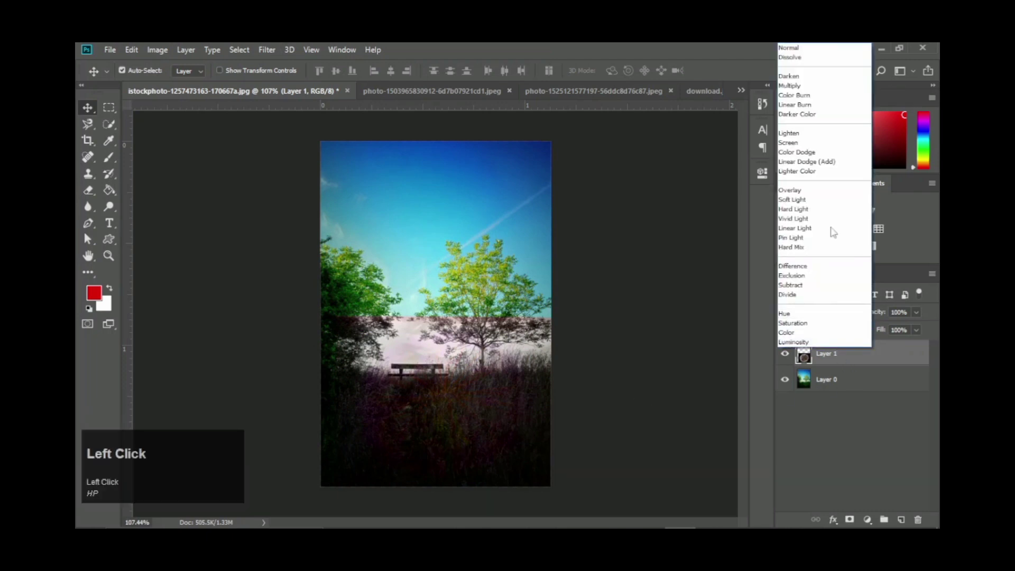
left_click(813, 52)
Delete the dandelion layer from the tree photo, and close the tunnel photo without saving its changes.
left_click_drag(911, 358, 918, 520)
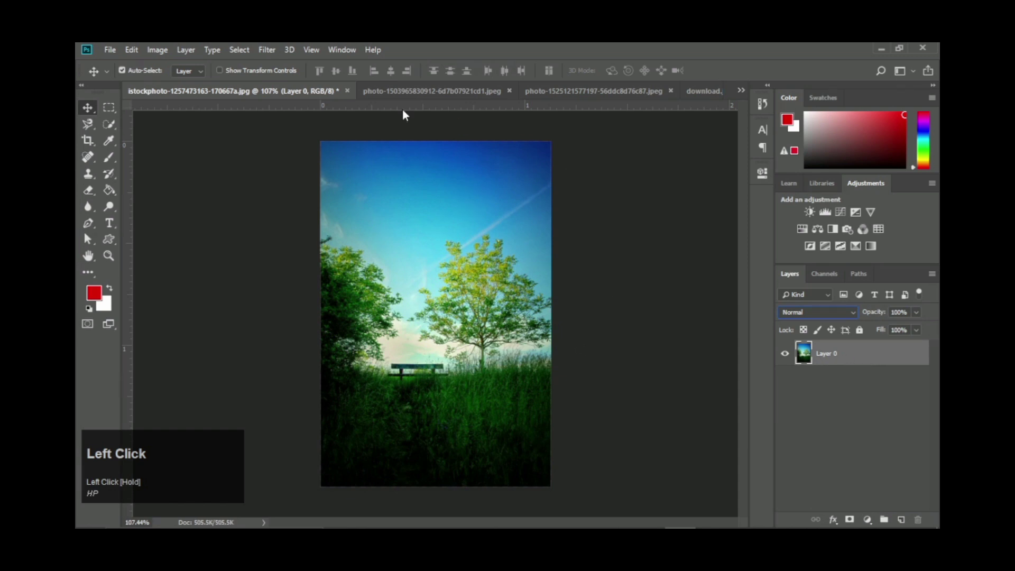
left_click(429, 92)
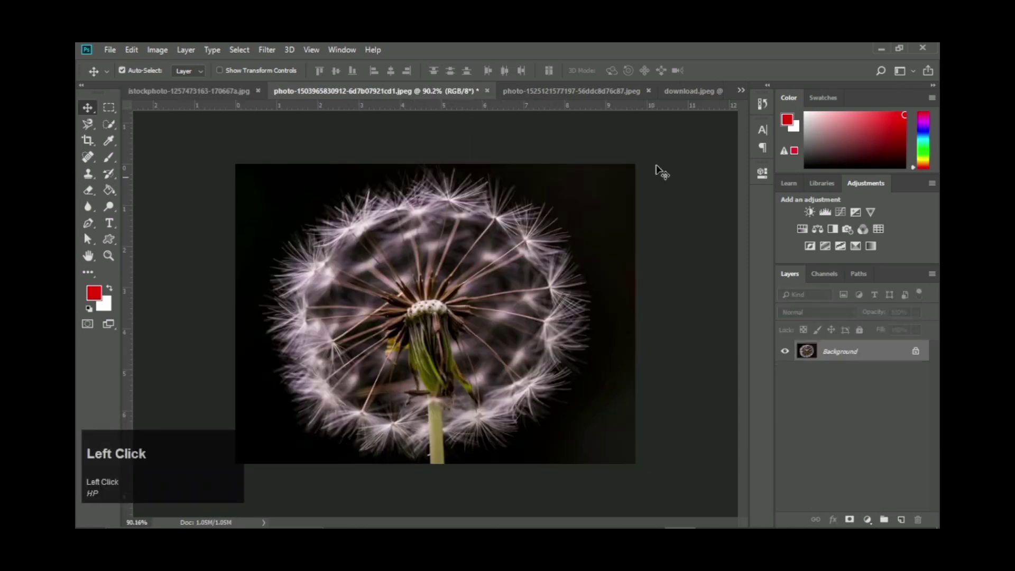
left_click(579, 91)
left_click(699, 93)
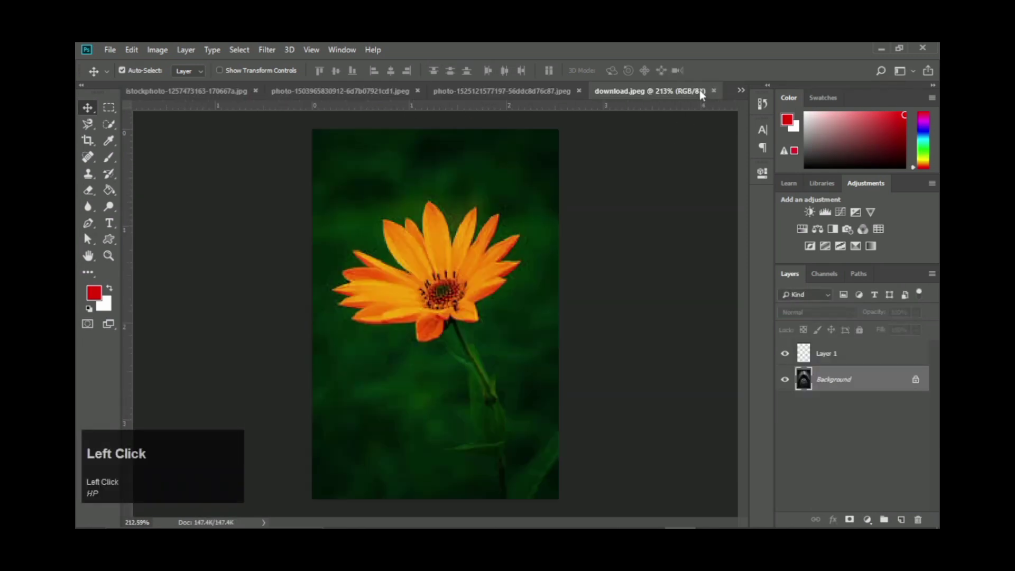
left_click(335, 92)
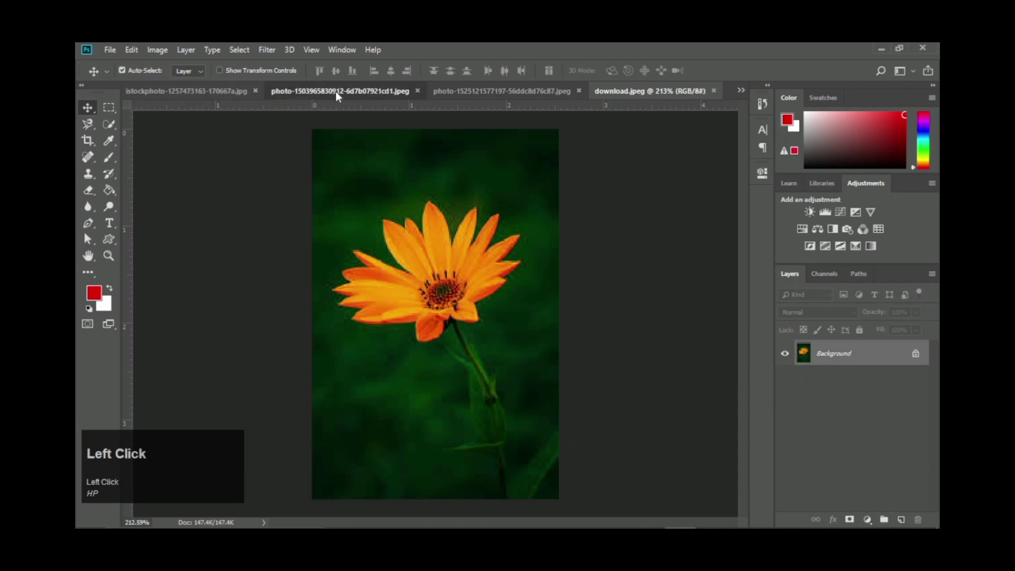
left_click(648, 91)
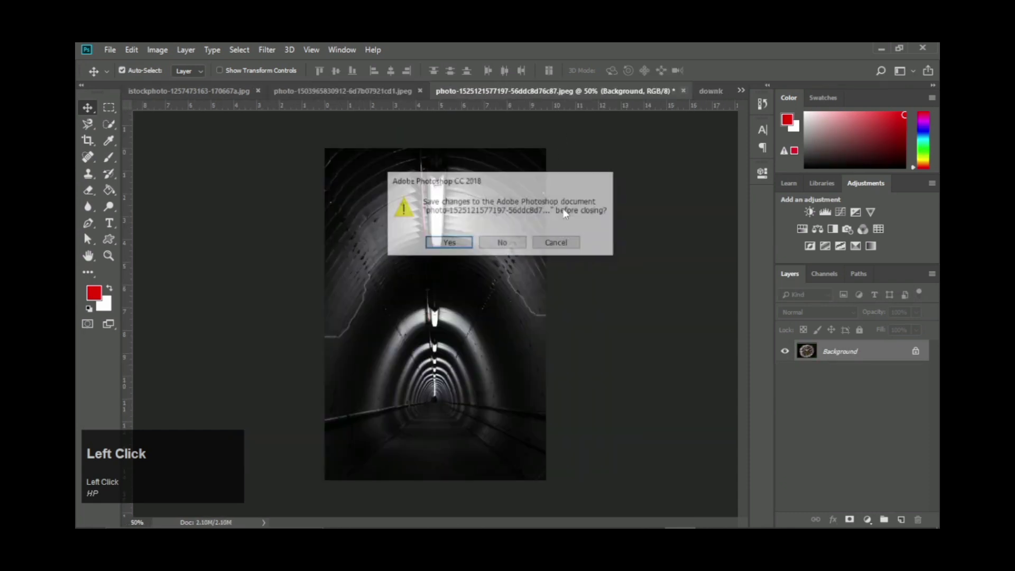
left_click(503, 243)
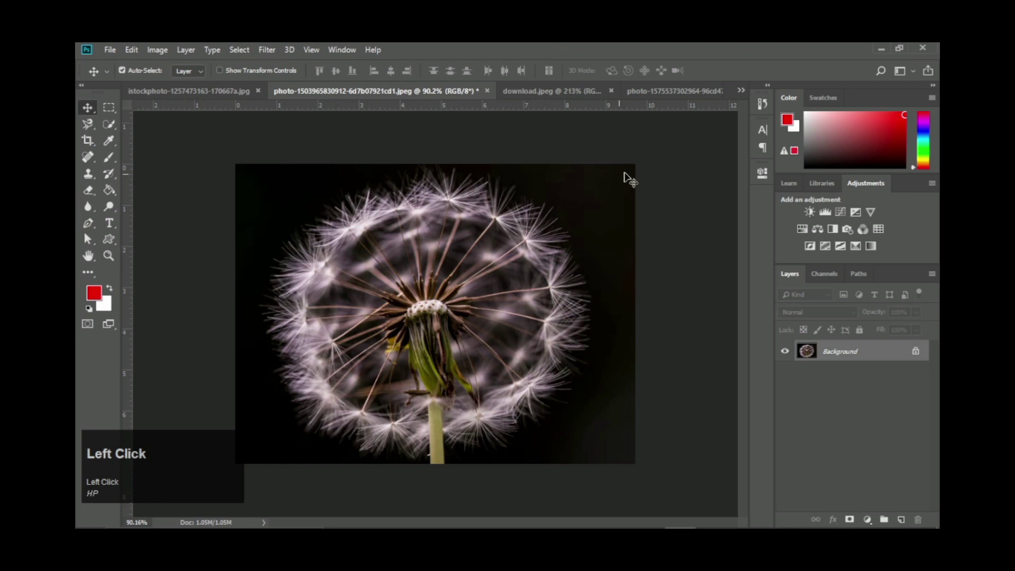
Bring up the red shoe photo and add a new empty layer above its Background.
left_click(659, 91)
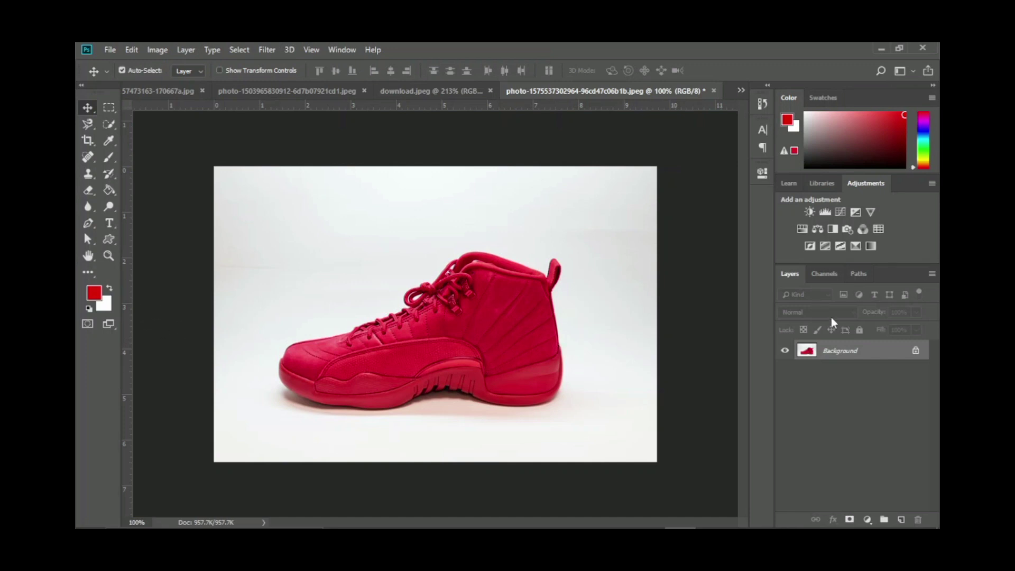
left_click(900, 519)
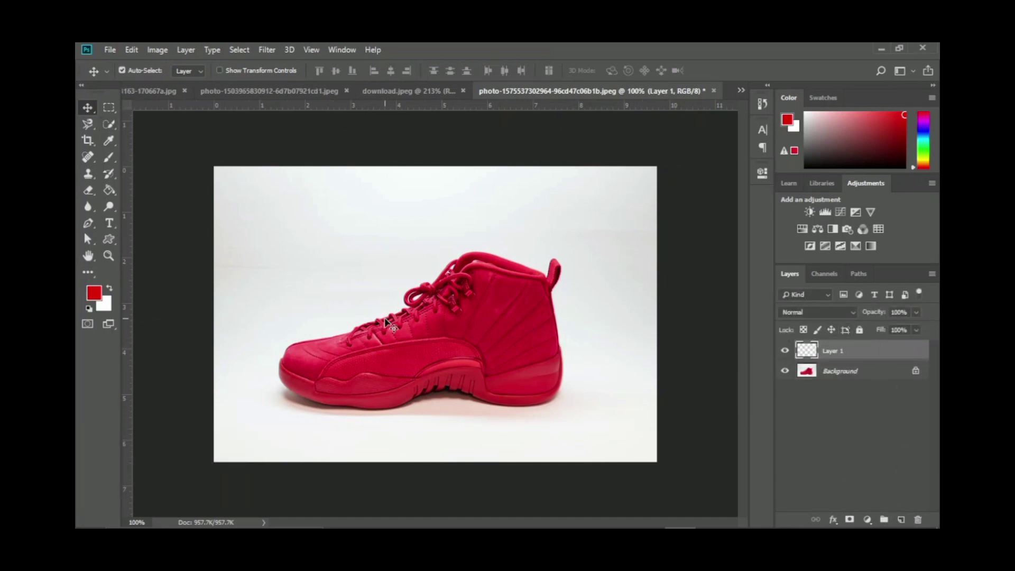
left_click(108, 157)
mouse_move(426, 351)
left_mouse_down()
mouse_move(311, 391)
mouse_move(470, 335)
mouse_move(468, 316)
mouse_move(535, 309)
left_mouse_up()
key("ctrl+z")
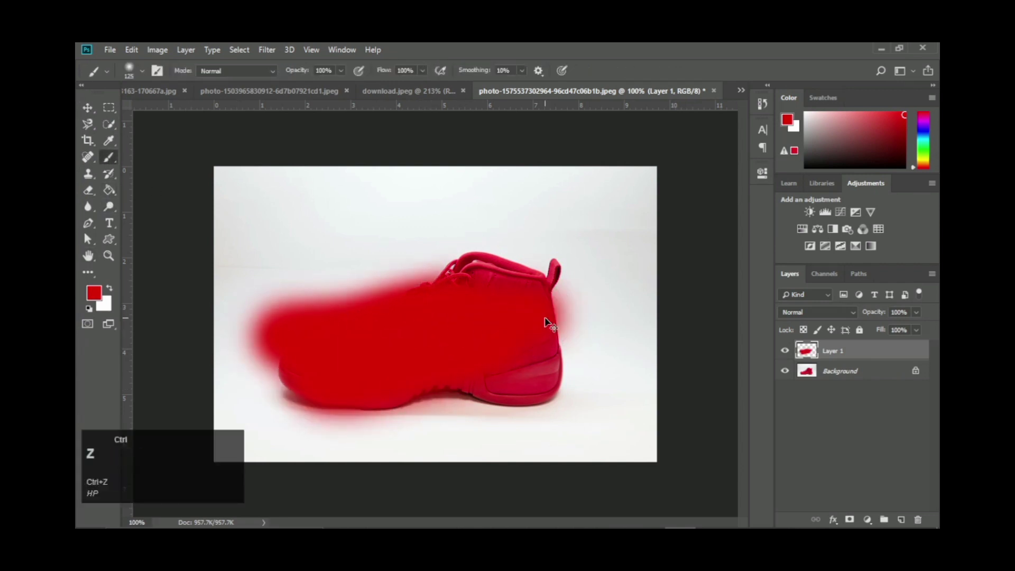
Activate the Quick Selection tool and enlarge its brush to 25 px.
right_click(108, 124)
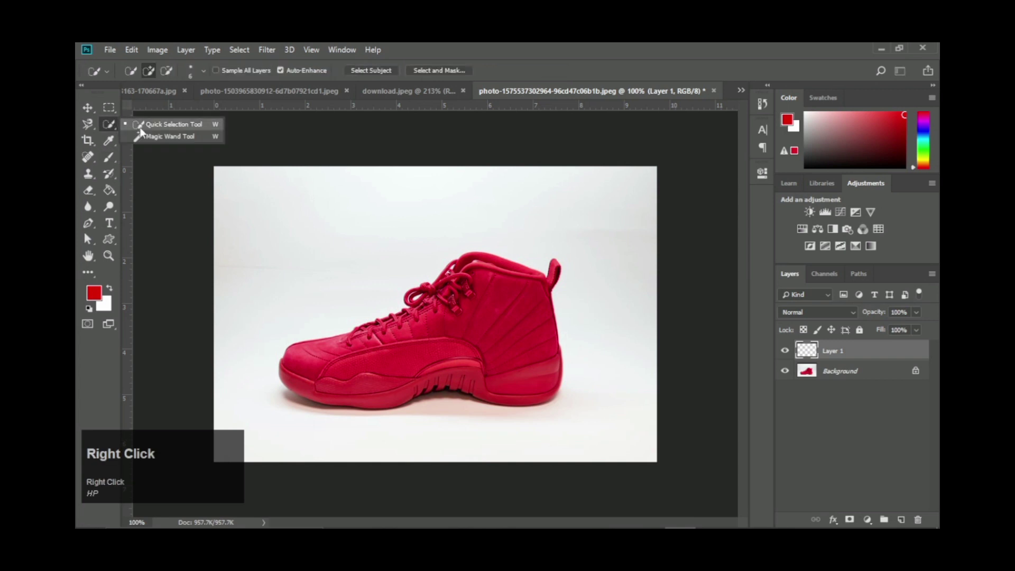
left_click(174, 123)
key("bracketright")
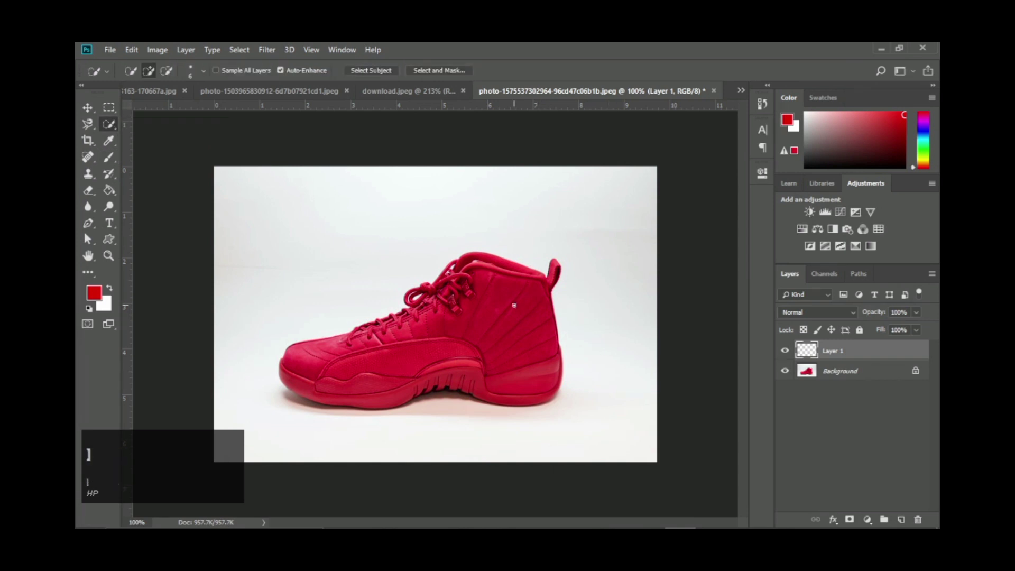
mouse_move(495, 289)
left_mouse_down()
mouse_move(428, 367)
mouse_move(330, 382)
mouse_move(349, 359)
left_mouse_up()
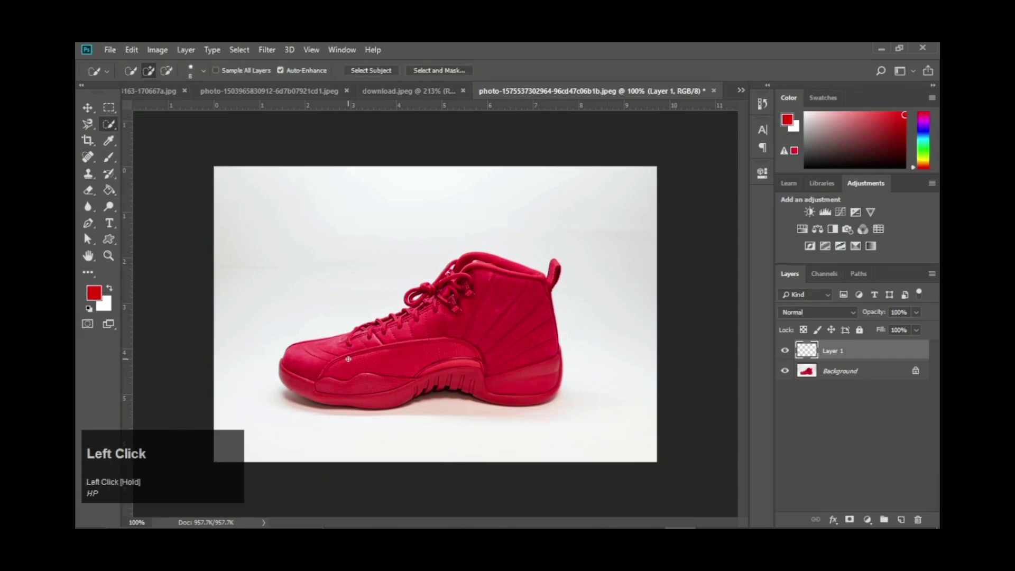
key("ctrl+d")
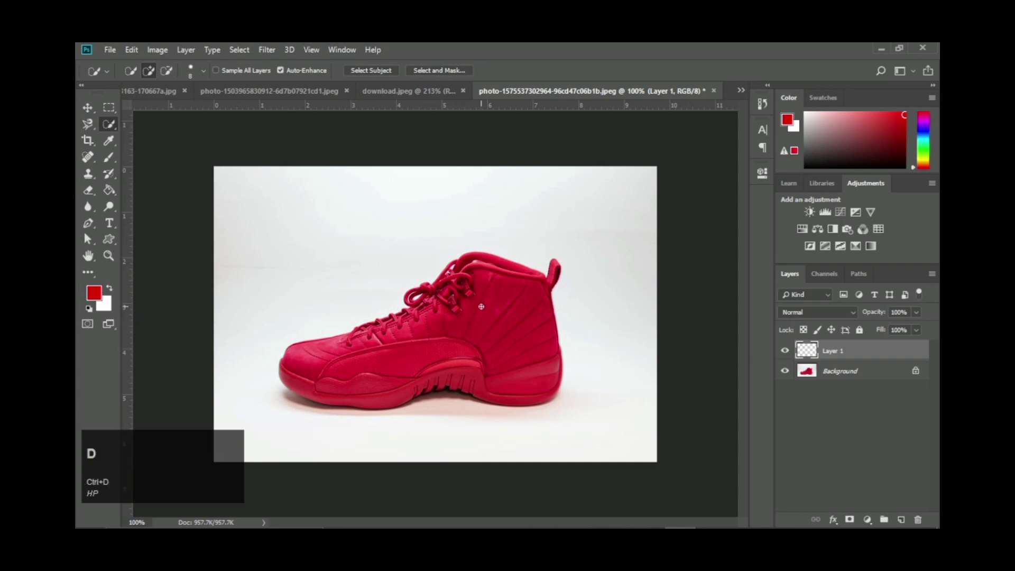
key("bracketright")
key("bracketright")
key("bracketright")
key("bracketright")
key("bracketright")
left_click_drag(489, 279, 508, 330)
key("ctrl+d")
left_click_drag(496, 288, 507, 313)
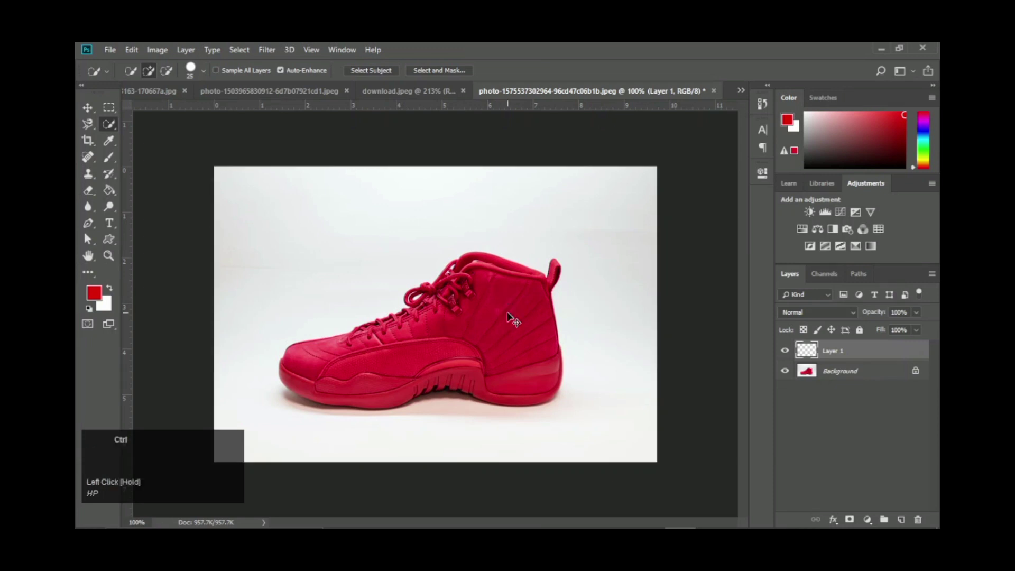
key("ctrl+z")
Select the shoe on the Background layer with Quick Selection, and subtract the shadow beneath the arch of the sole.
left_click(836, 373)
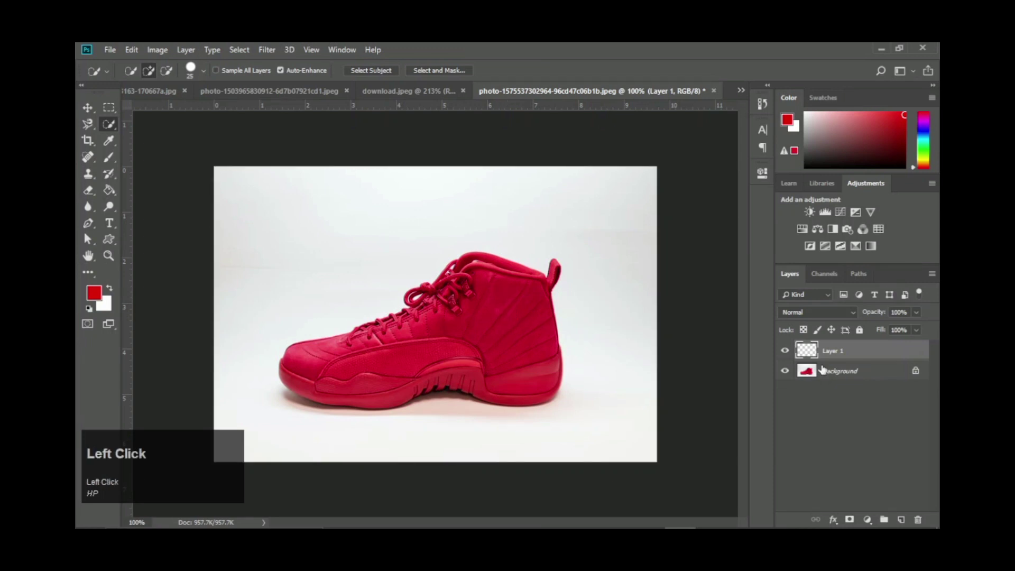
left_click_drag(476, 282, 495, 306)
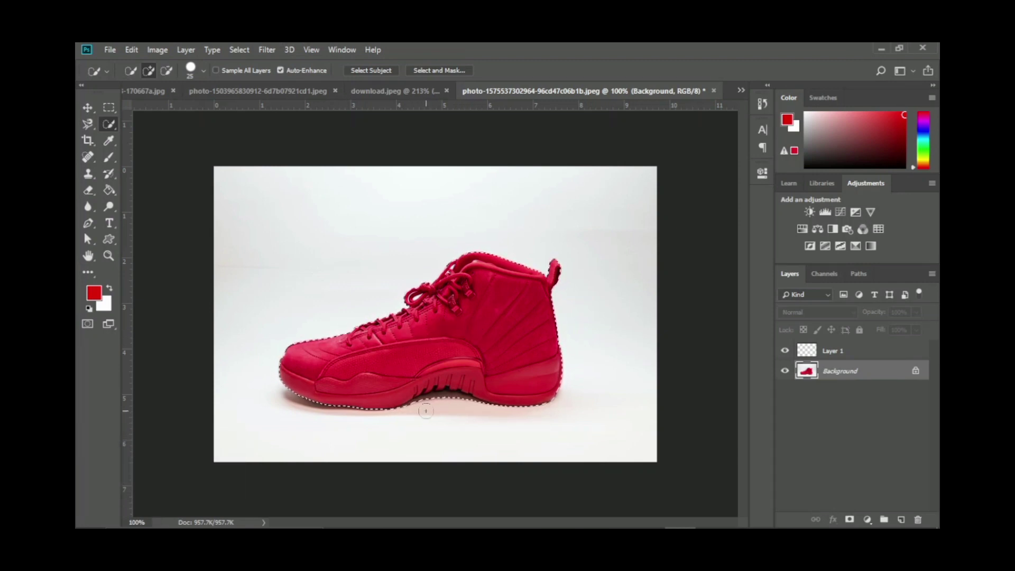
scroll(424, 410, "up", 3)
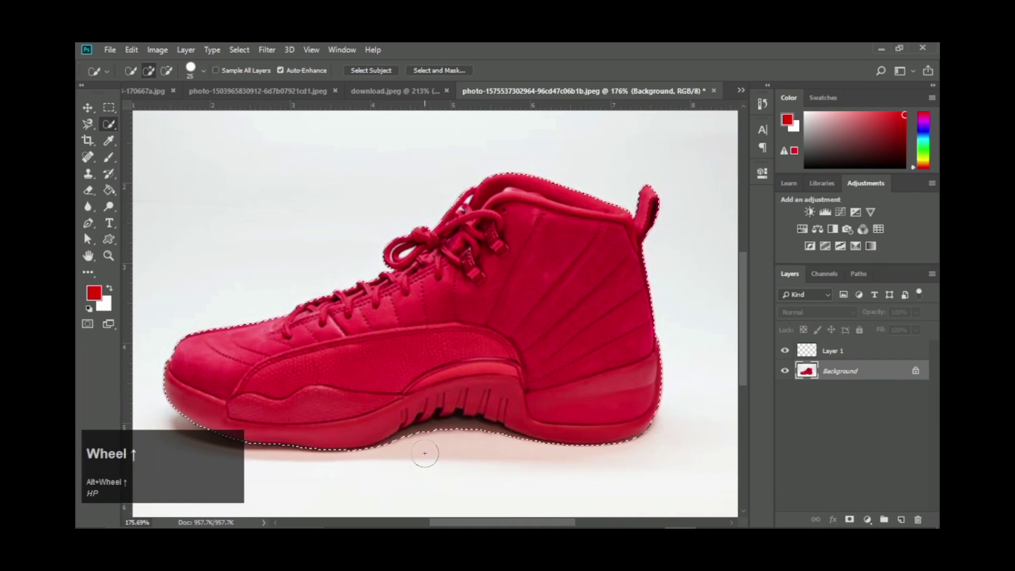
mouse_move(401, 453)
left_mouse_down()
mouse_move(406, 441)
mouse_move(442, 431)
mouse_move(446, 440)
mouse_move(515, 444)
left_mouse_up()
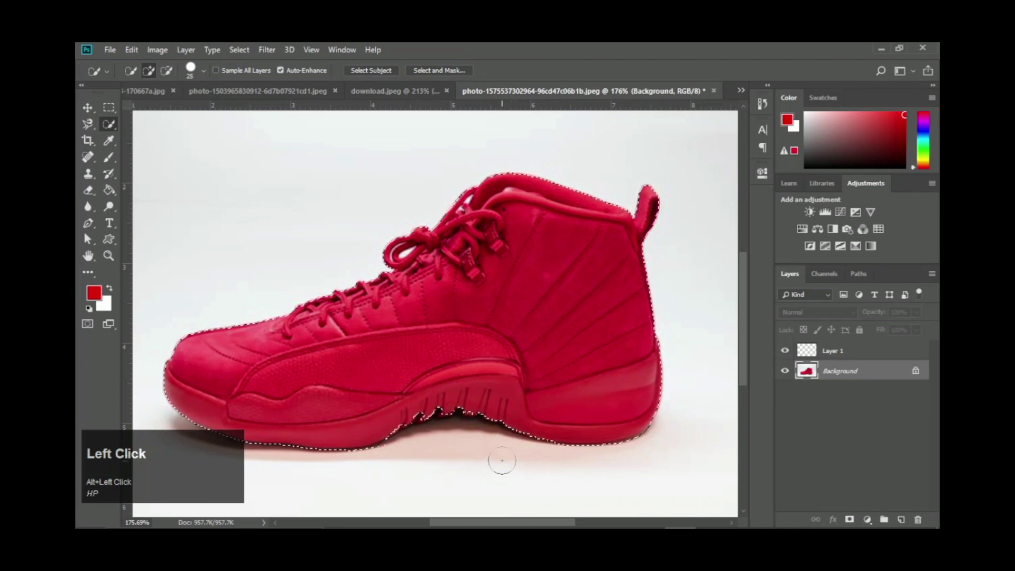
scroll(451, 383, "down", 2)
scroll(449, 379, "down", 2)
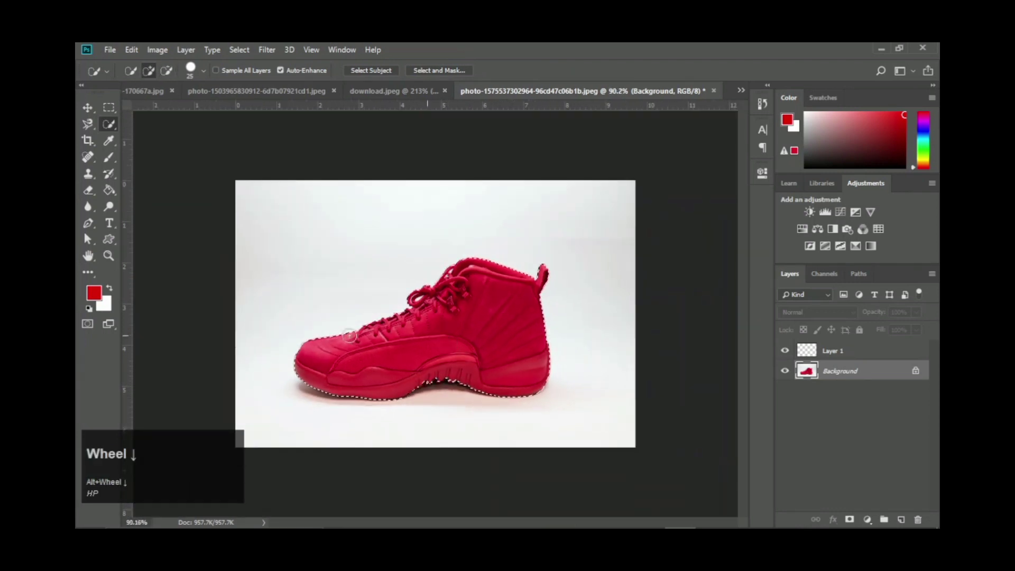
Make Layer 1 active for the Brush tool, and try painting the selected shoe red in Normal blend mode.
left_click(110, 155)
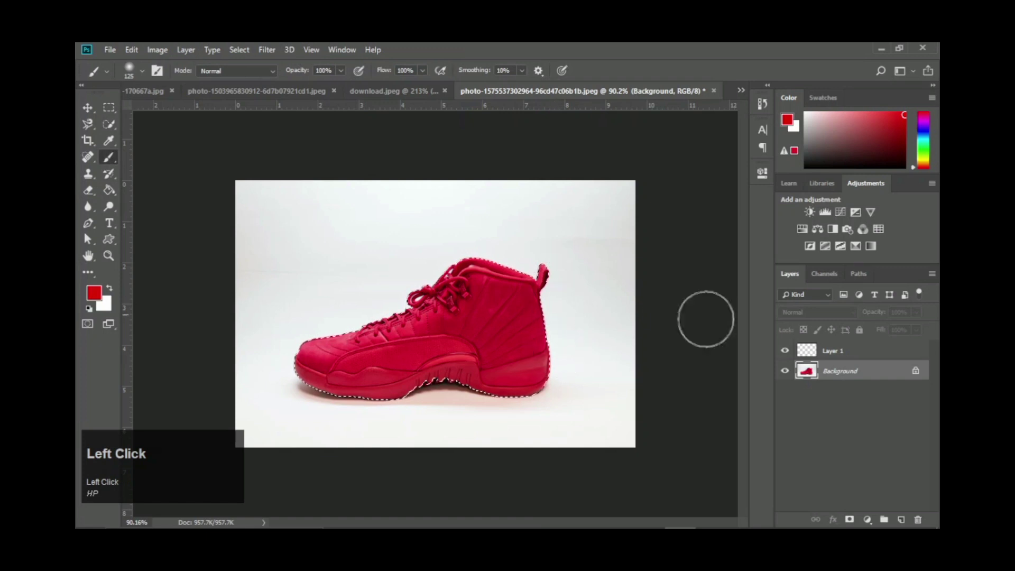
left_click(840, 351)
mouse_move(520, 308)
left_mouse_down()
mouse_move(466, 316)
mouse_move(427, 337)
left_mouse_up()
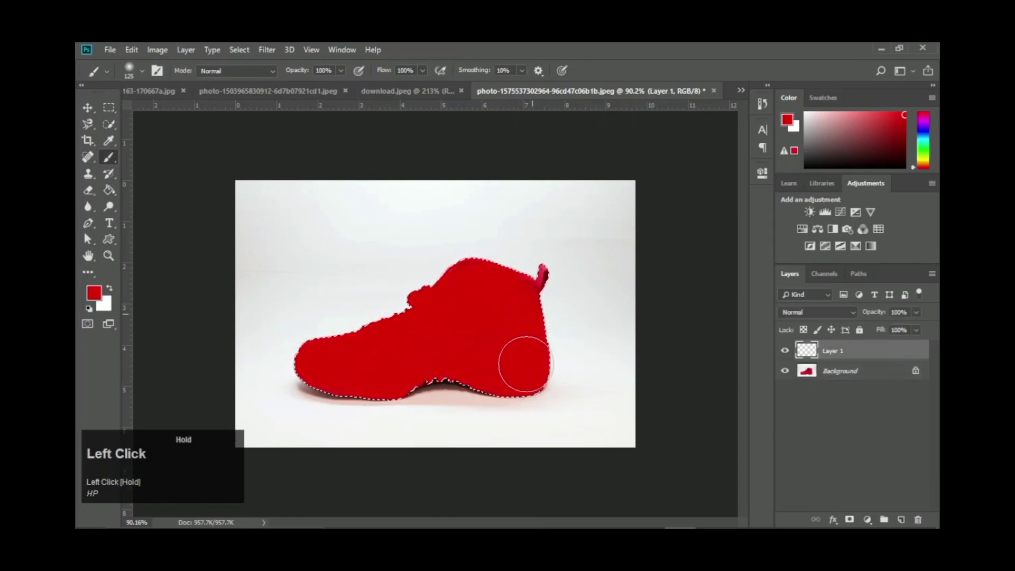
mouse_move(526, 320)
left_mouse_down()
mouse_move(314, 361)
mouse_move(585, 364)
mouse_move(513, 330)
mouse_move(501, 311)
mouse_move(585, 295)
mouse_move(597, 391)
mouse_move(533, 367)
mouse_move(405, 371)
mouse_move(379, 329)
mouse_move(423, 328)
left_mouse_up()
key("ctrl+z")
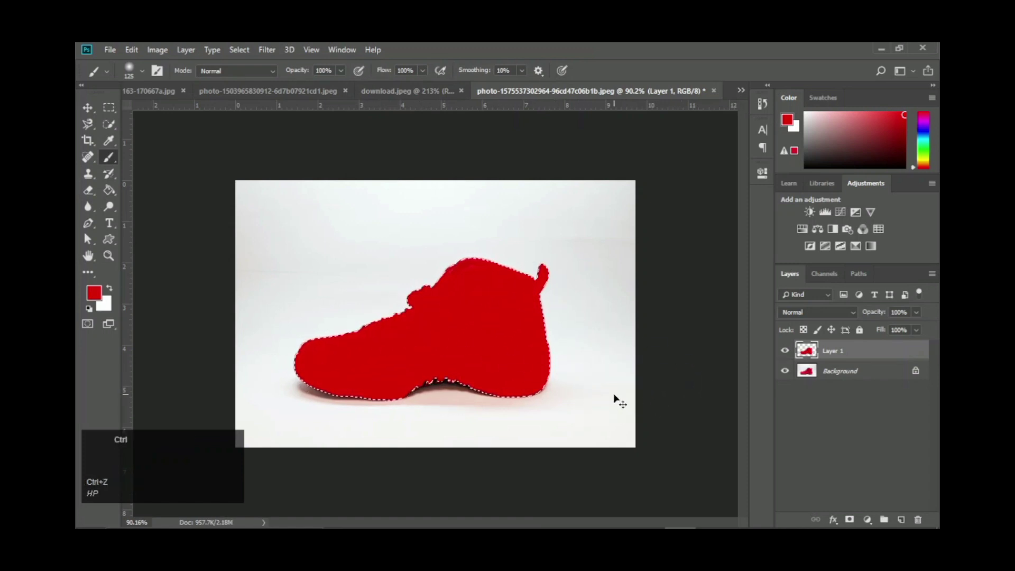
key("ctrl+z")
Set Layer 1's blend mode to Color, and try painting the selected shoe red.
left_click(843, 311)
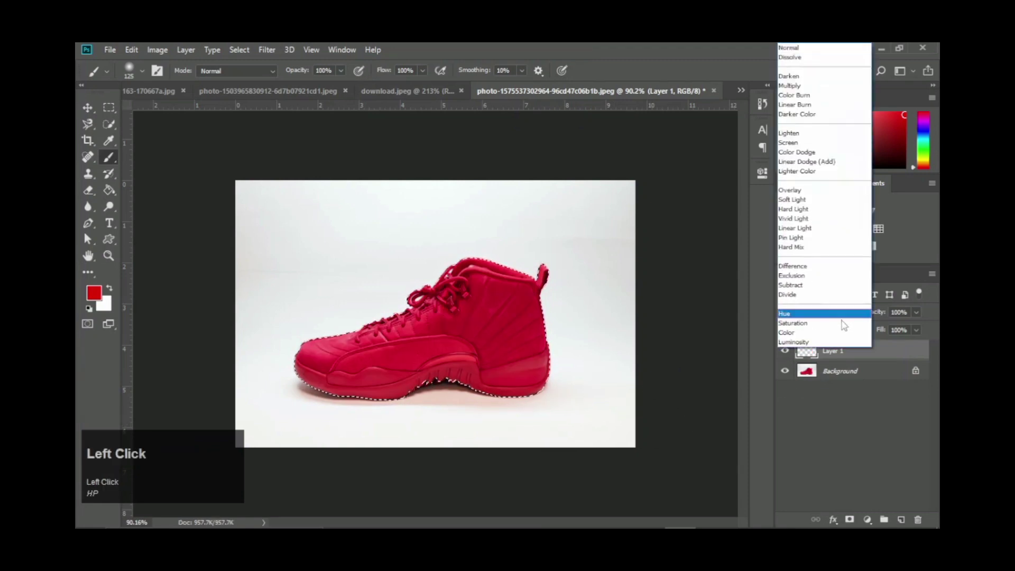
left_click(788, 332)
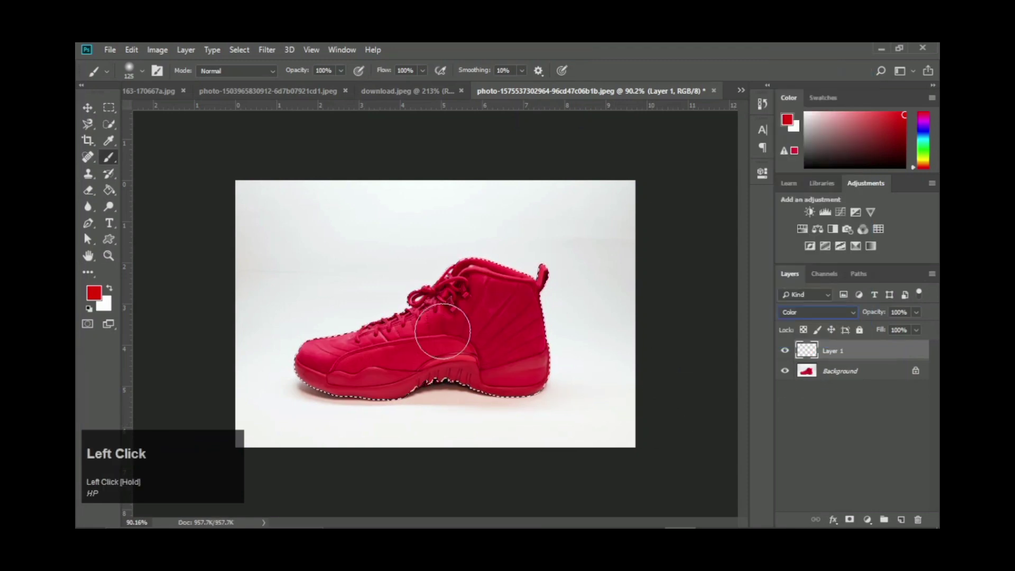
mouse_move(476, 295)
left_mouse_down()
mouse_move(482, 303)
mouse_move(251, 369)
mouse_move(319, 396)
left_mouse_up()
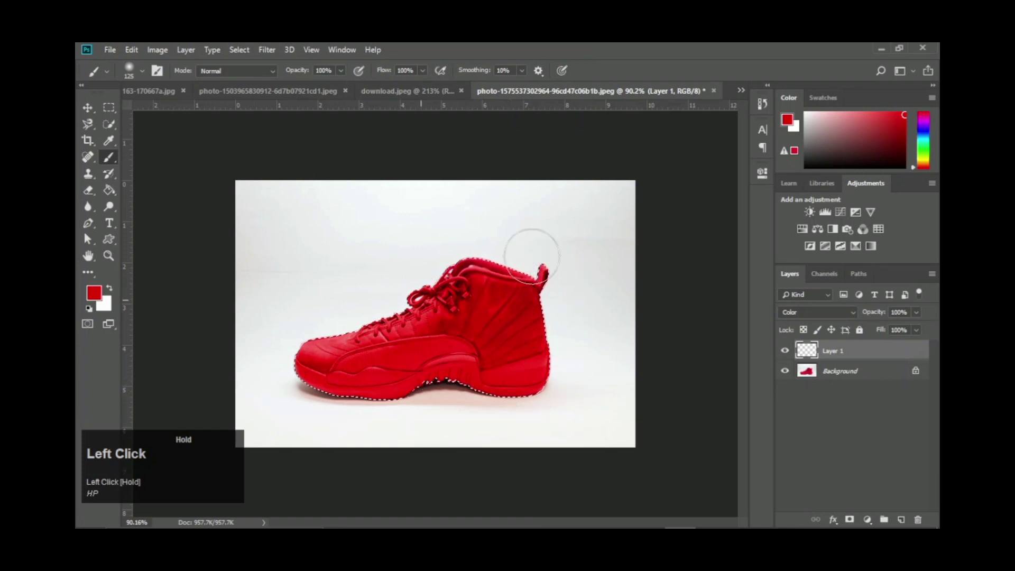
key("ctrl+z")
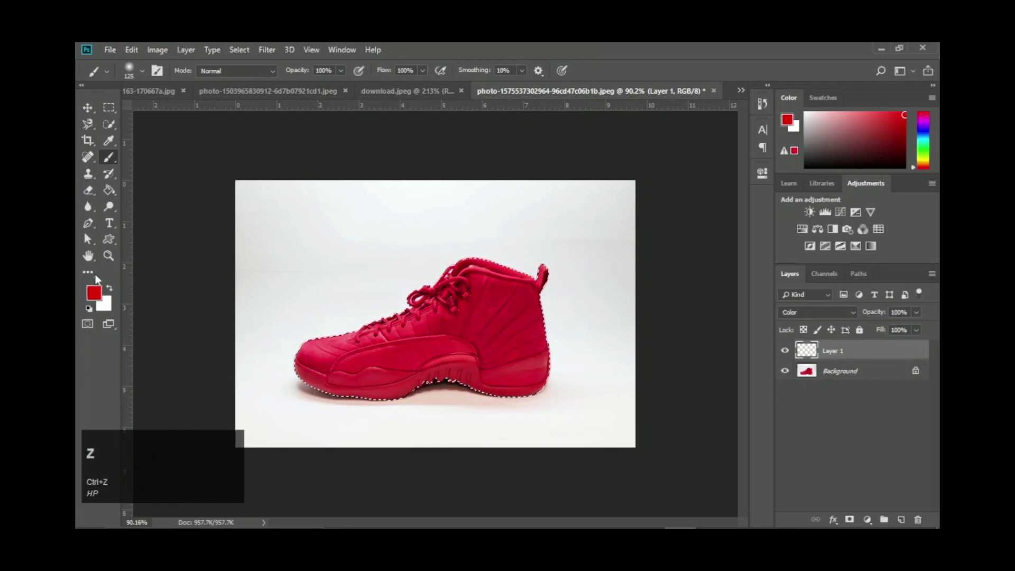
Set the foreground colour to blue, and paint over the whole selected shoe on Layer 1.
left_click(93, 293)
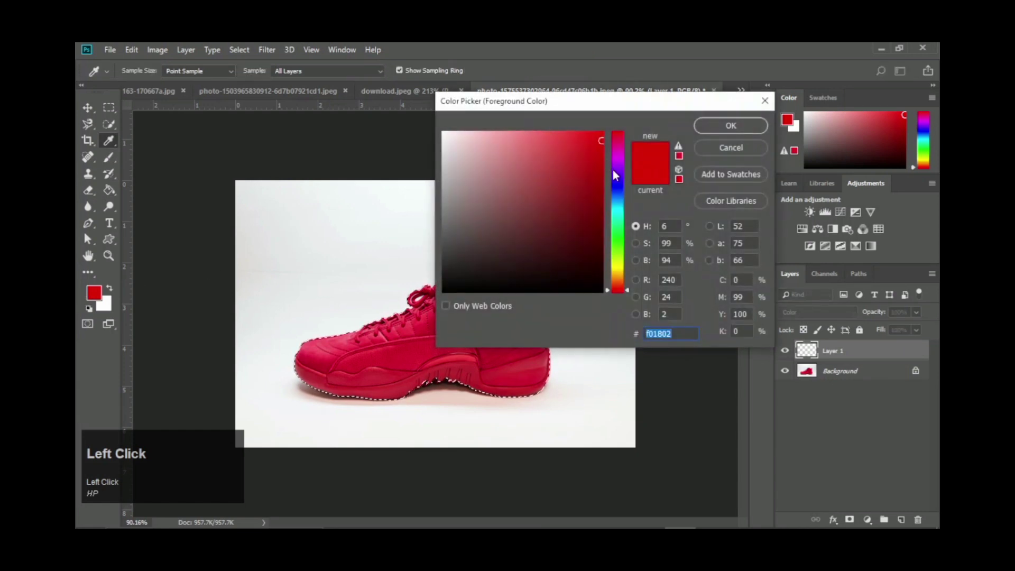
left_click_drag(613, 169, 616, 187)
left_click(730, 125)
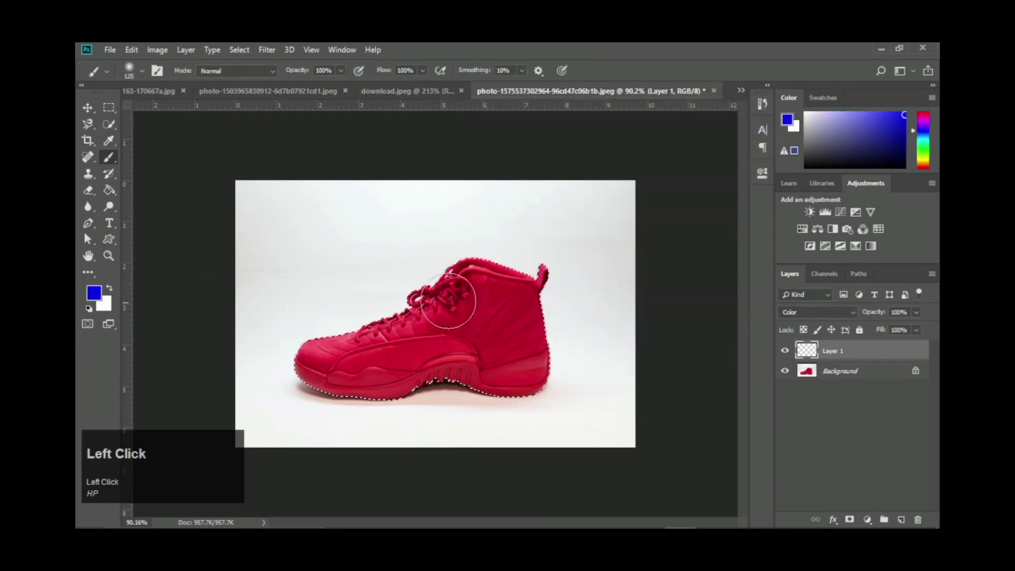
left_click_drag(353, 344, 452, 338)
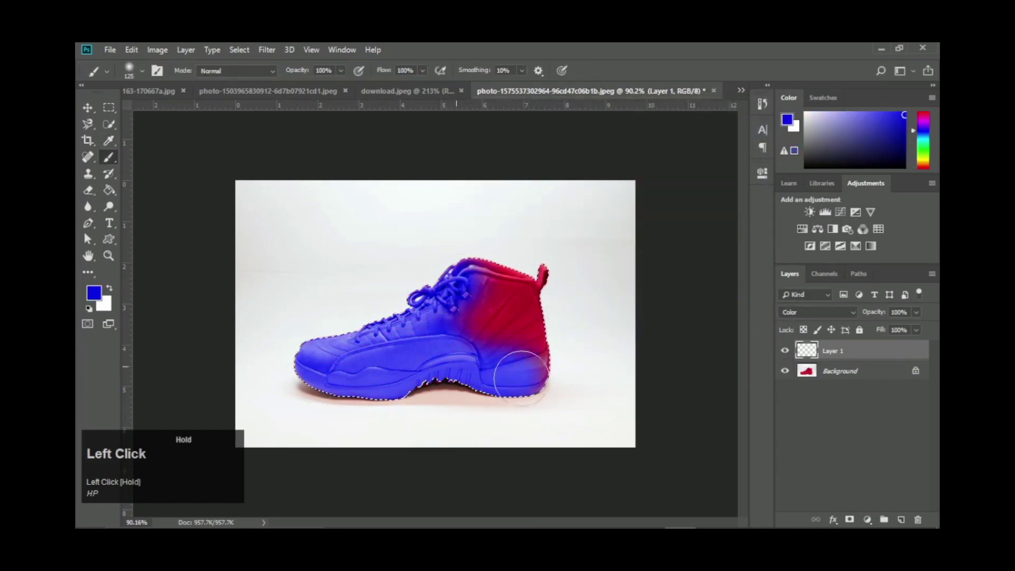
mouse_move(424, 336)
left_mouse_down()
mouse_move(539, 291)
mouse_move(399, 269)
mouse_move(551, 277)
mouse_move(573, 308)
mouse_move(571, 328)
mouse_move(596, 352)
left_mouse_up()
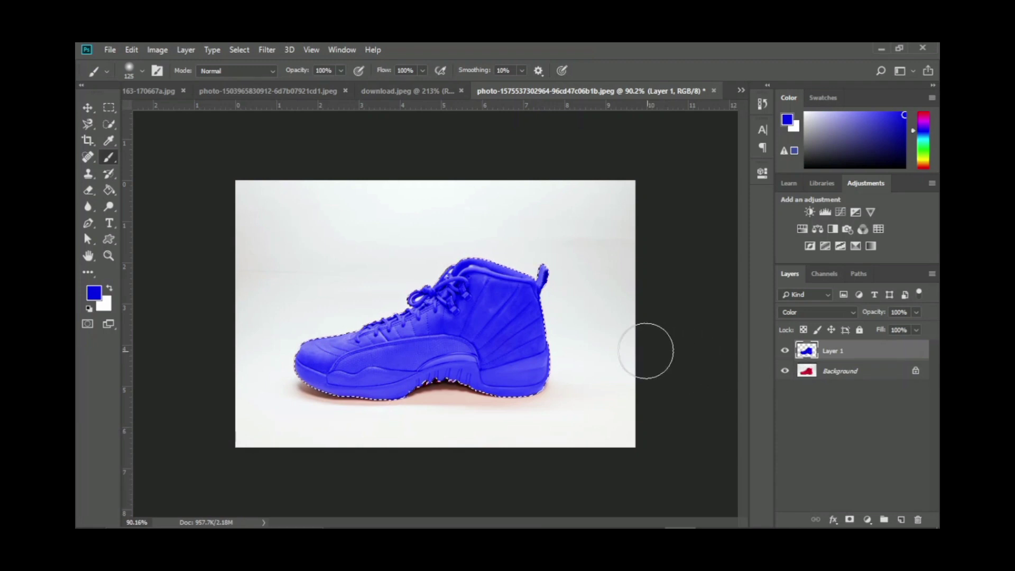
Set Layer 1's blend mode to Normal to compare the blue paint with the Color blend.
left_click(855, 315)
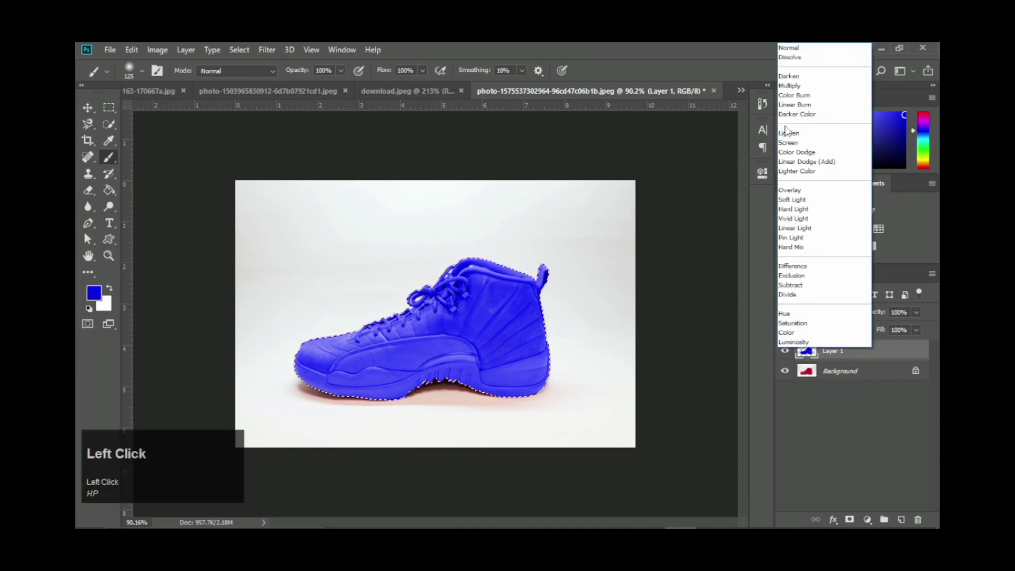
left_click(827, 49)
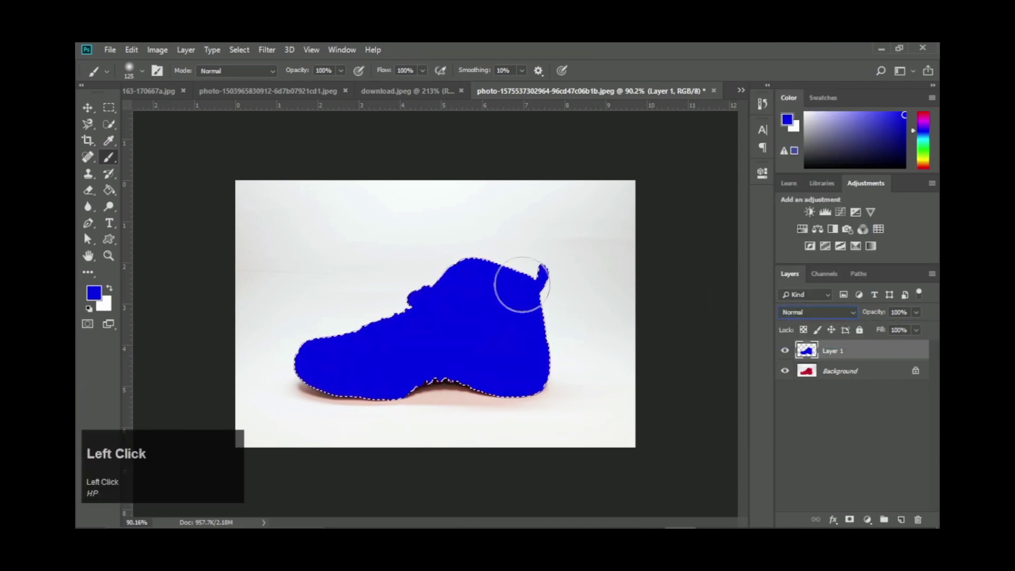
Set Layer 1's blend mode to Overlay and to Multiply to compare their effects on the blue paint.
left_click(855, 314)
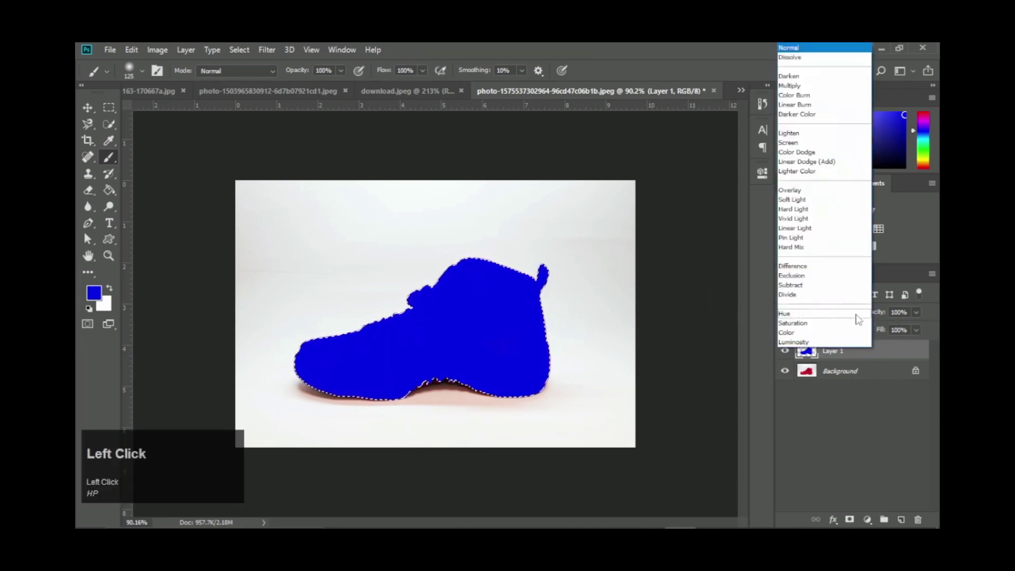
left_click(826, 191)
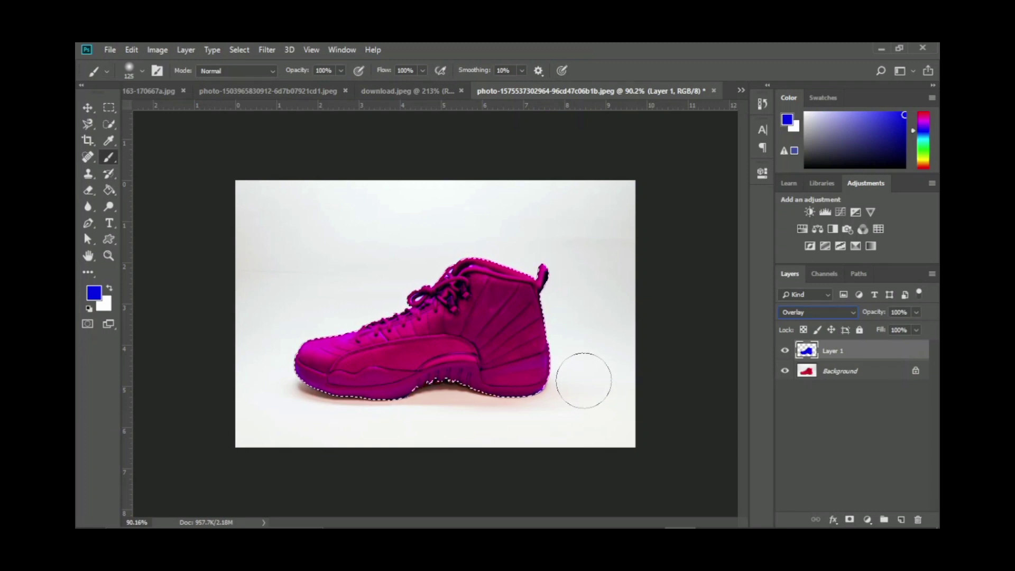
scroll(592, 378, "up", 1)
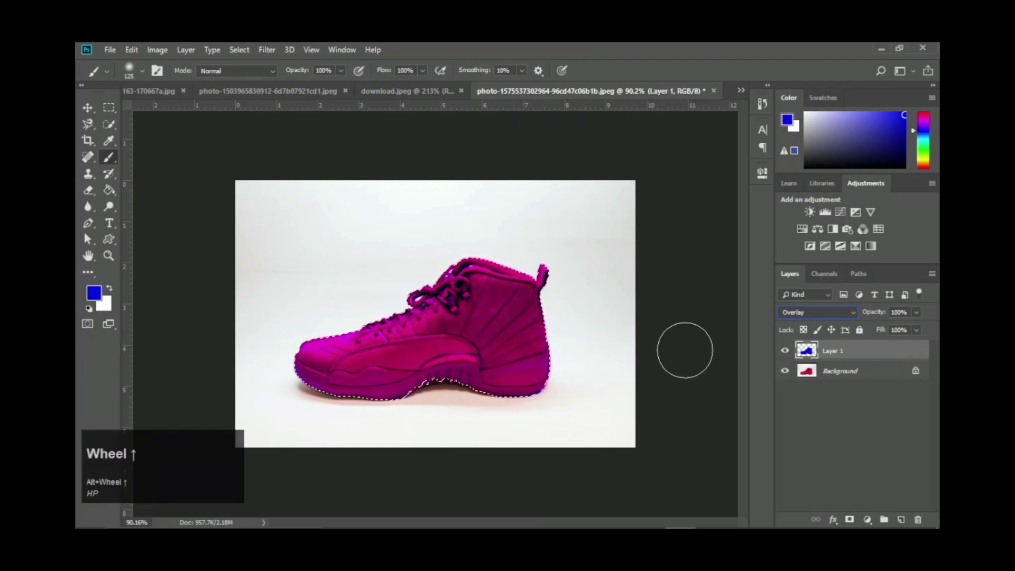
left_click(864, 353)
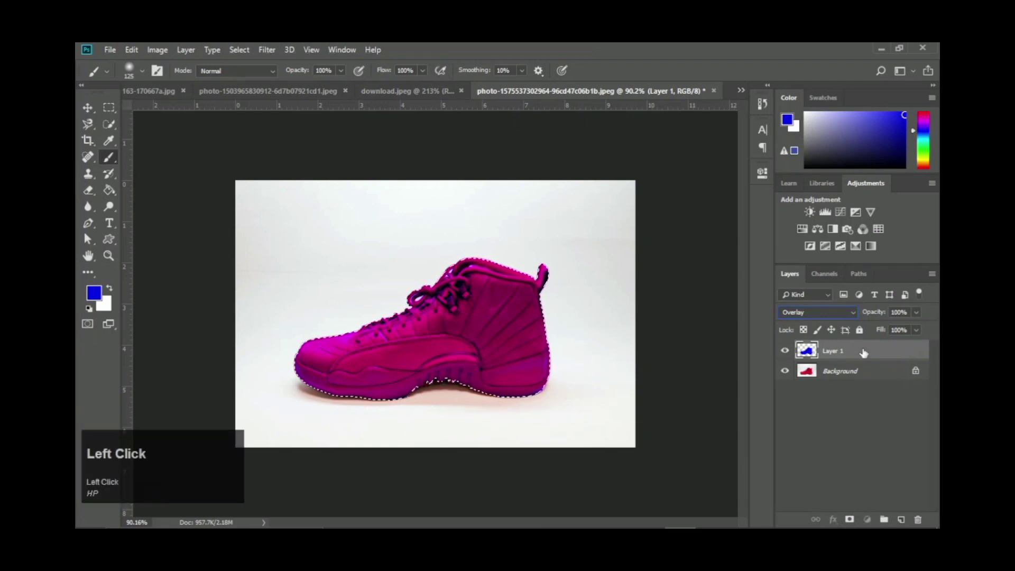
left_click(852, 314)
left_click(826, 89)
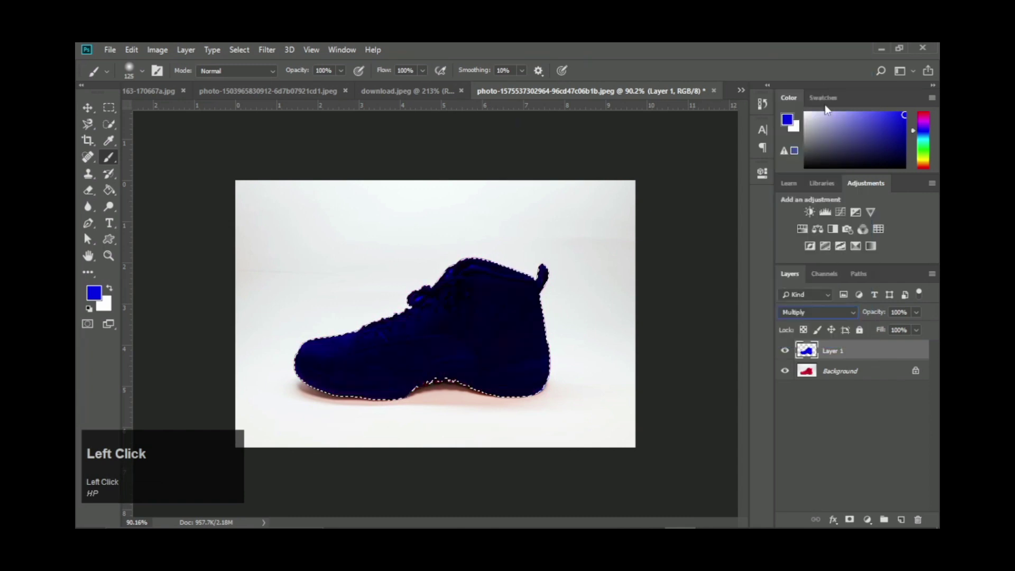
Try the Darken, Soft Light and Screen blend modes on Layer 1's blue paint.
left_click(815, 312)
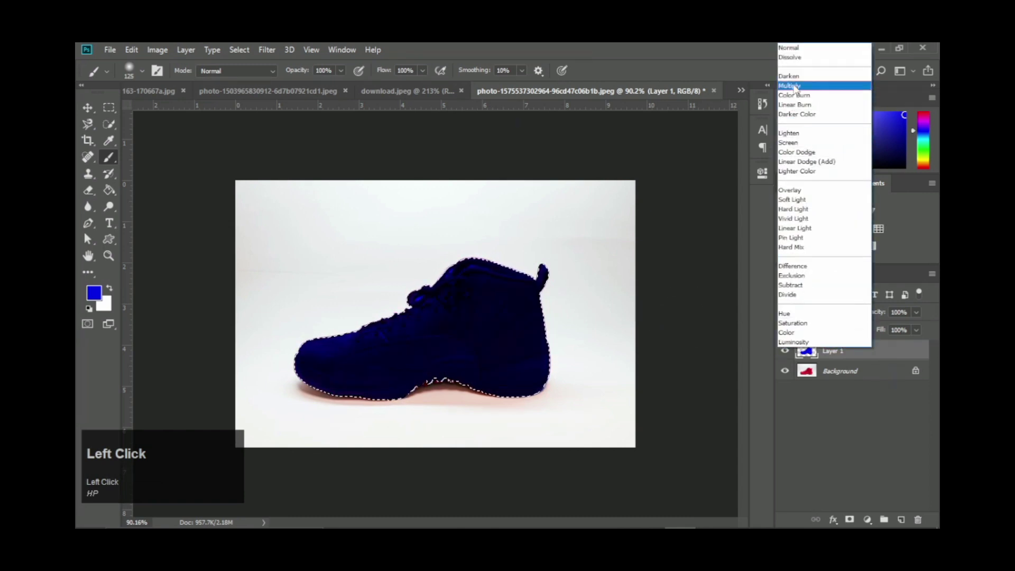
left_click(796, 77)
left_click(852, 314)
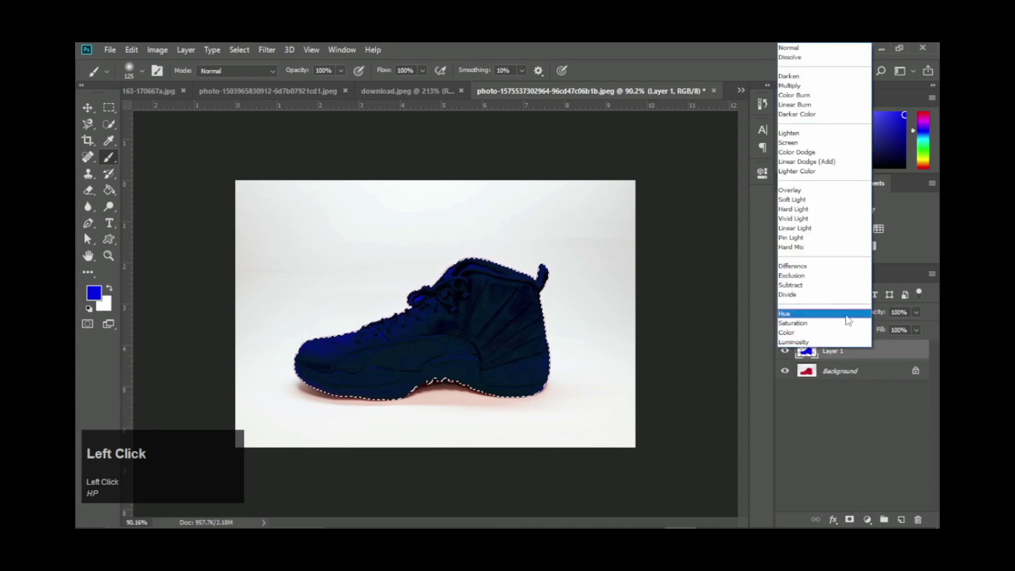
left_click(828, 192)
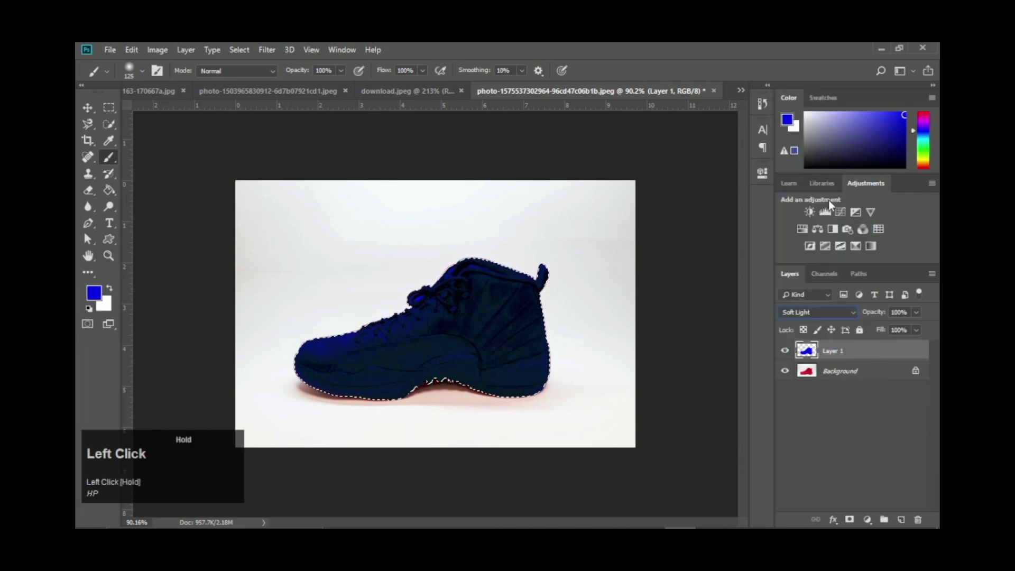
left_click(829, 312)
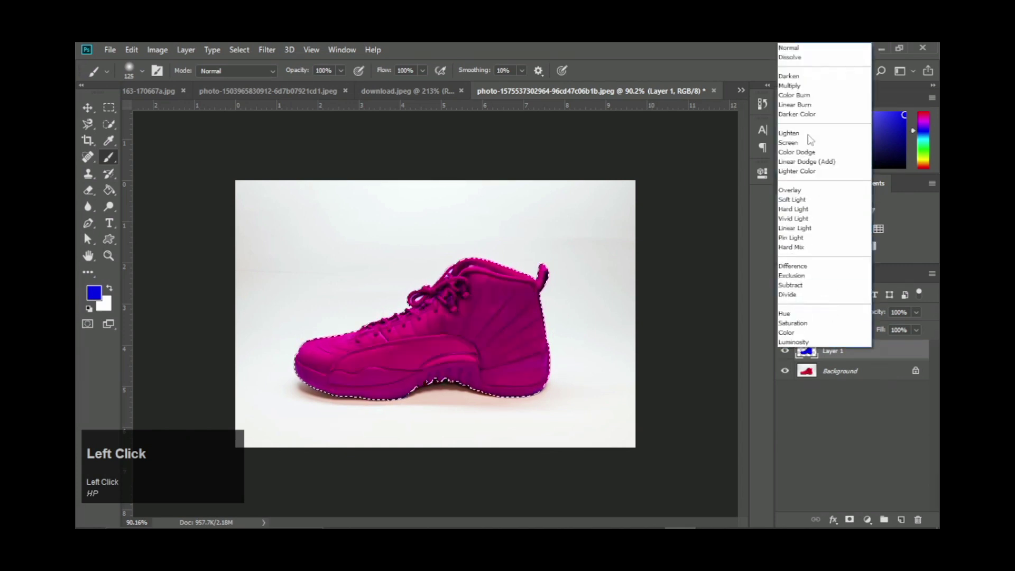
left_click(802, 140)
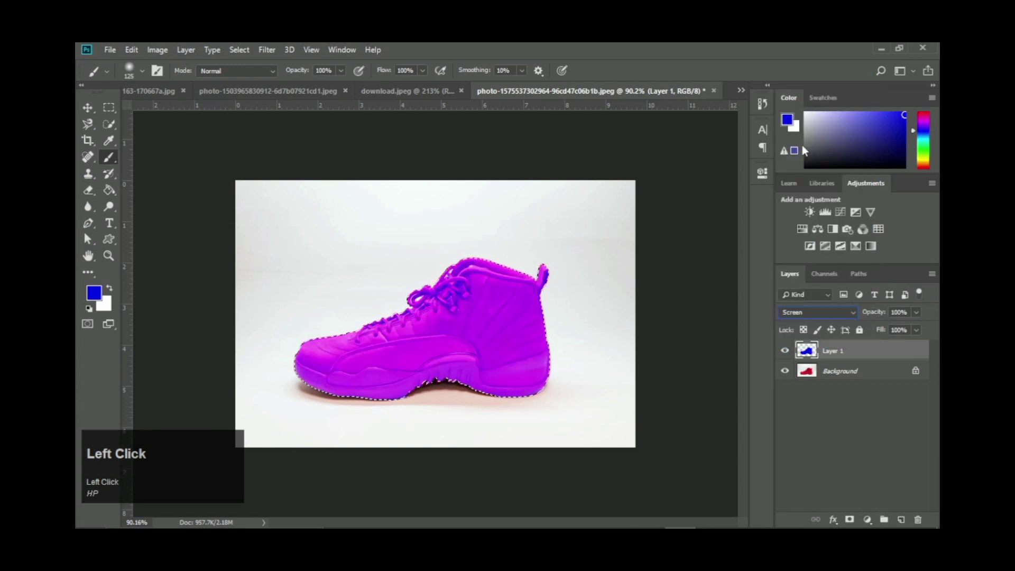
left_click(832, 313)
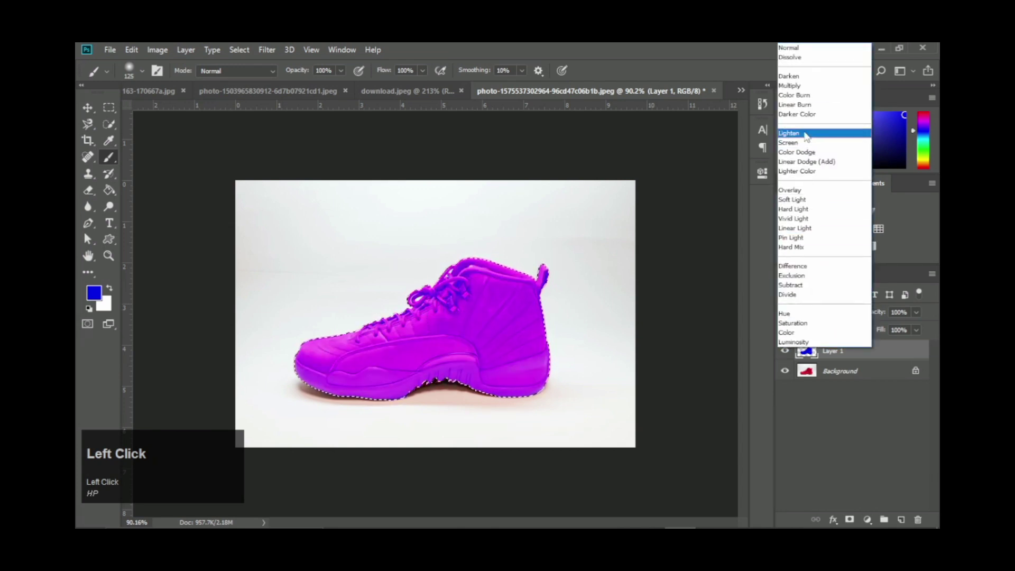
left_click(878, 420)
Replace the blue-painted Layer 1 with a new empty layer set to the Color blend mode.
left_click_drag(893, 357, 918, 520)
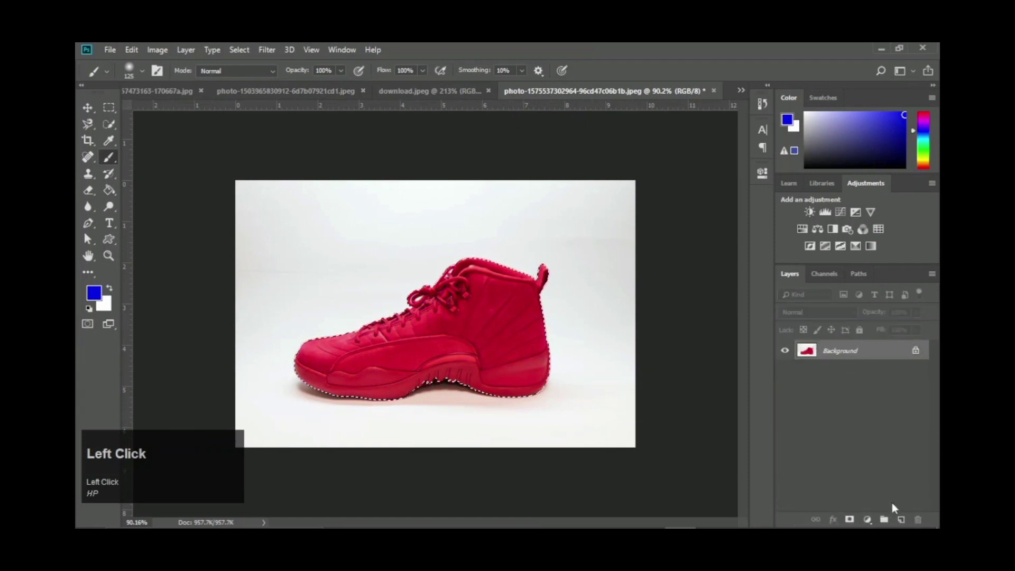
left_click(901, 519)
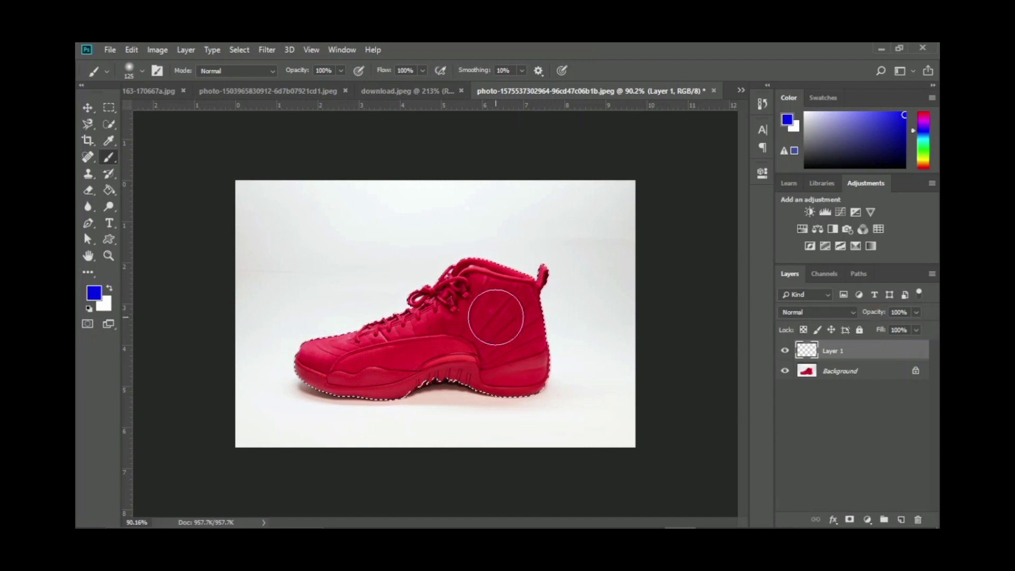
left_click(799, 314)
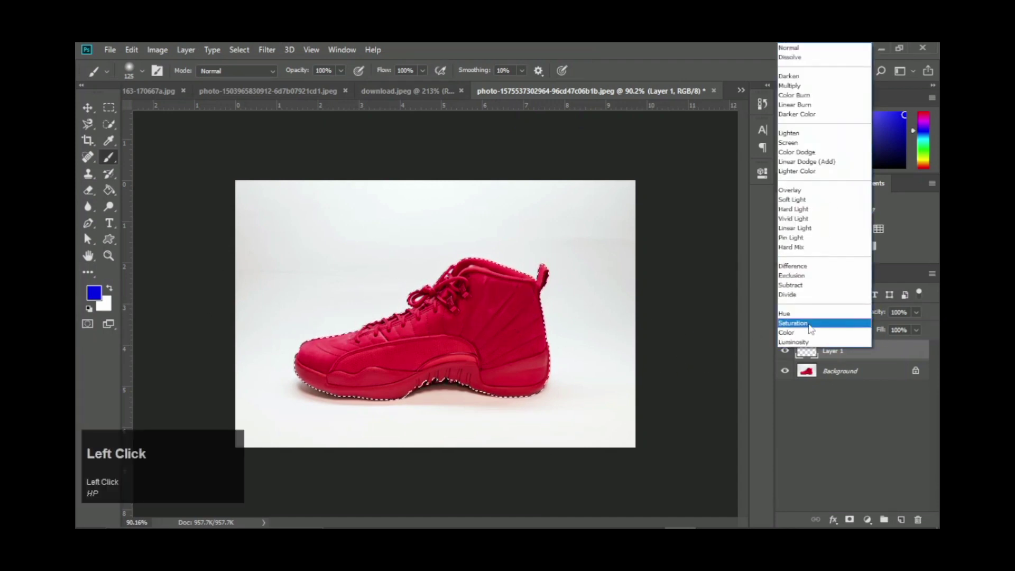
left_click(811, 333)
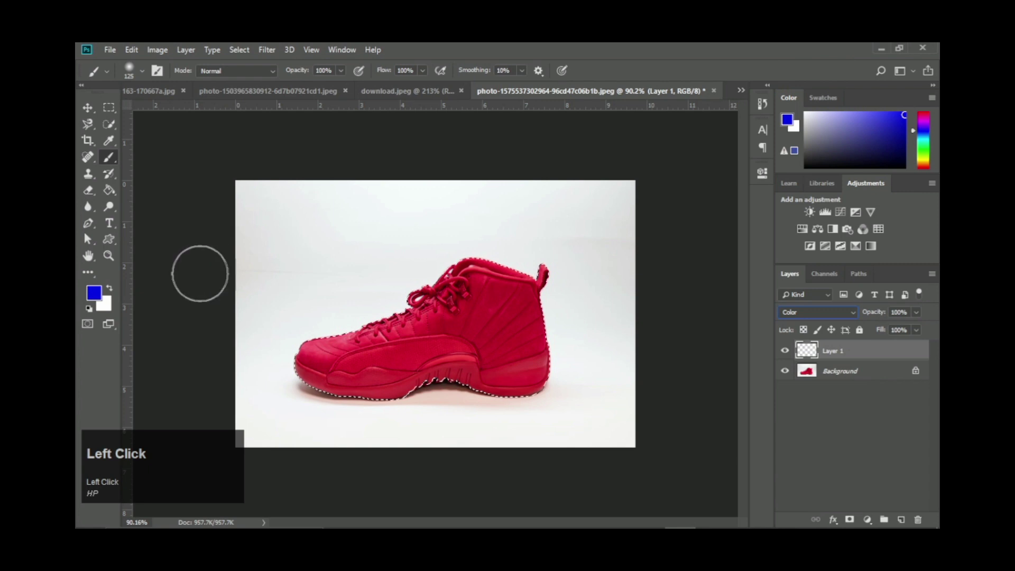
Set the foreground colour to yellow (fff600), and paint over the whole selected shoe on Layer 1.
left_click(92, 297)
left_click_drag(616, 254, 620, 271)
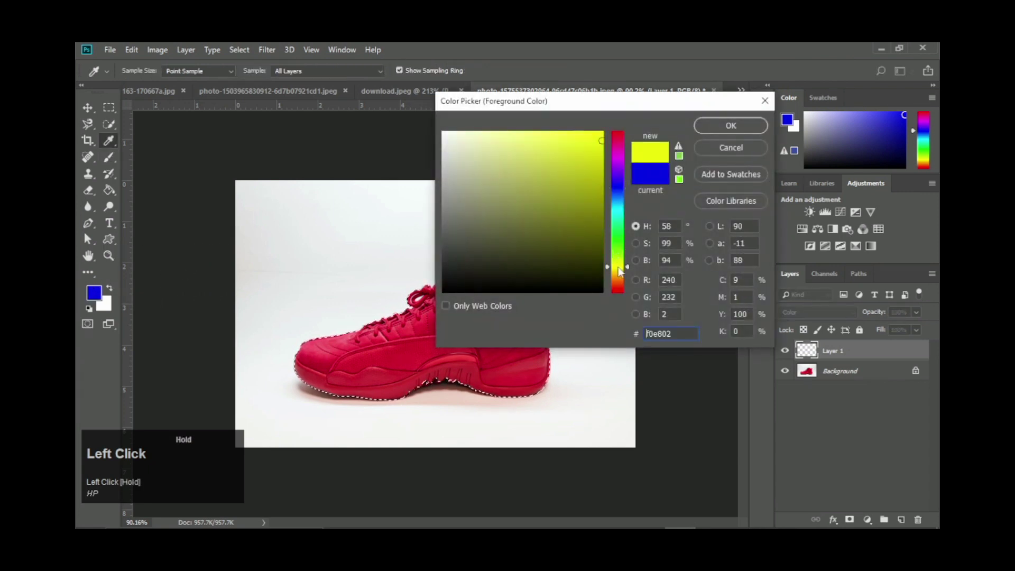
type("fff600")
left_click(731, 125)
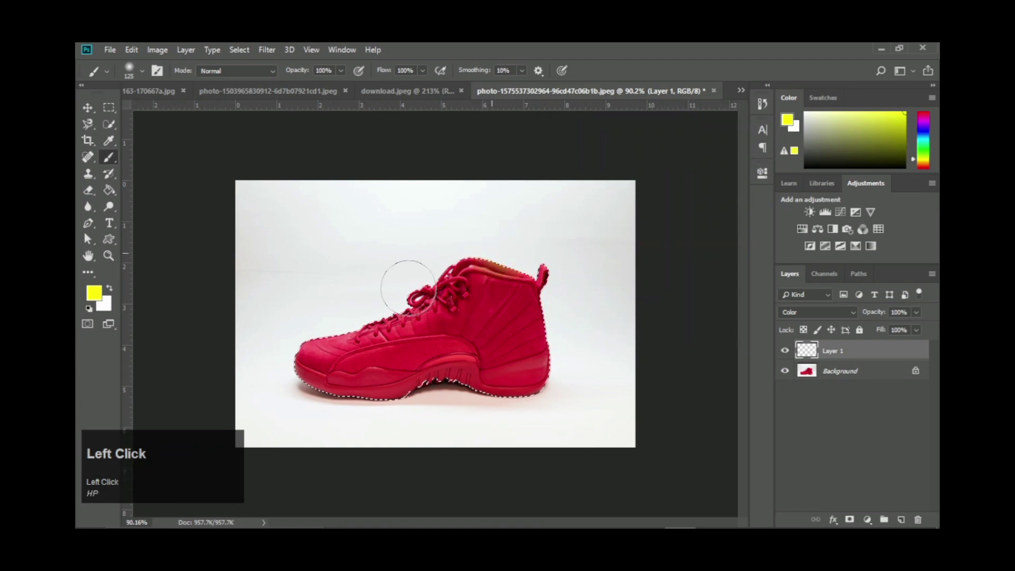
left_click_drag(408, 295, 362, 358)
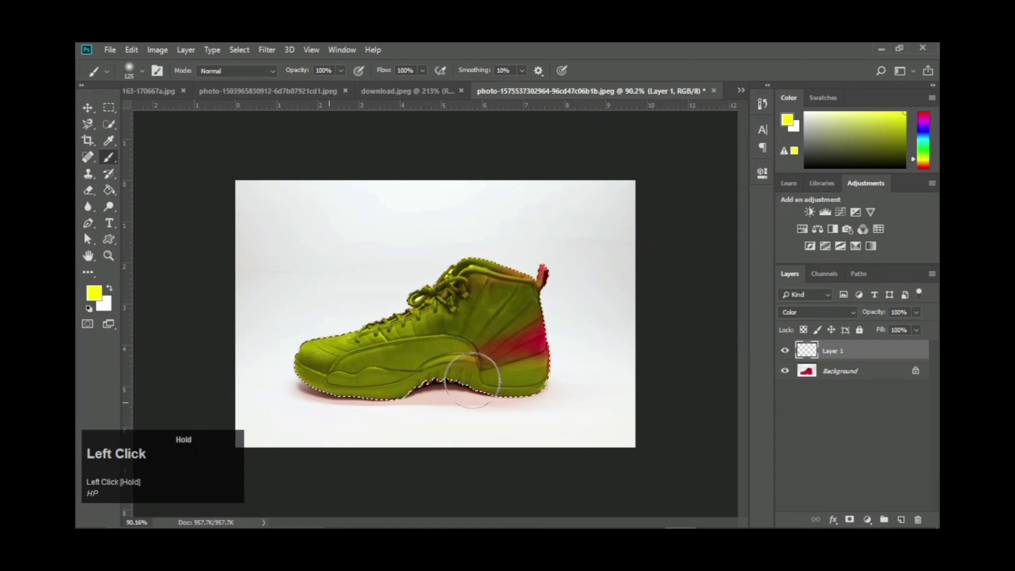
mouse_move(472, 379)
left_mouse_down()
mouse_move(527, 375)
mouse_move(561, 359)
left_mouse_up()
mouse_move(481, 358)
left_mouse_down()
mouse_move(483, 289)
mouse_move(601, 260)
mouse_move(515, 357)
left_mouse_up()
mouse_move(449, 313)
left_mouse_down()
mouse_move(249, 317)
mouse_move(328, 325)
left_mouse_up()
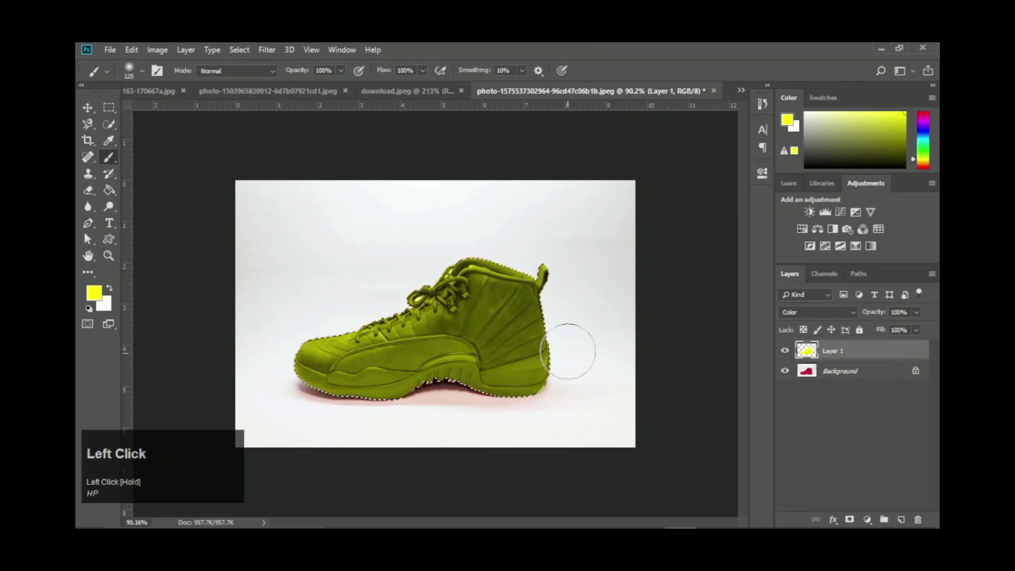
Rename the yellow-painted layer as Yellow.
left_click(839, 353)
double_click(839, 351)
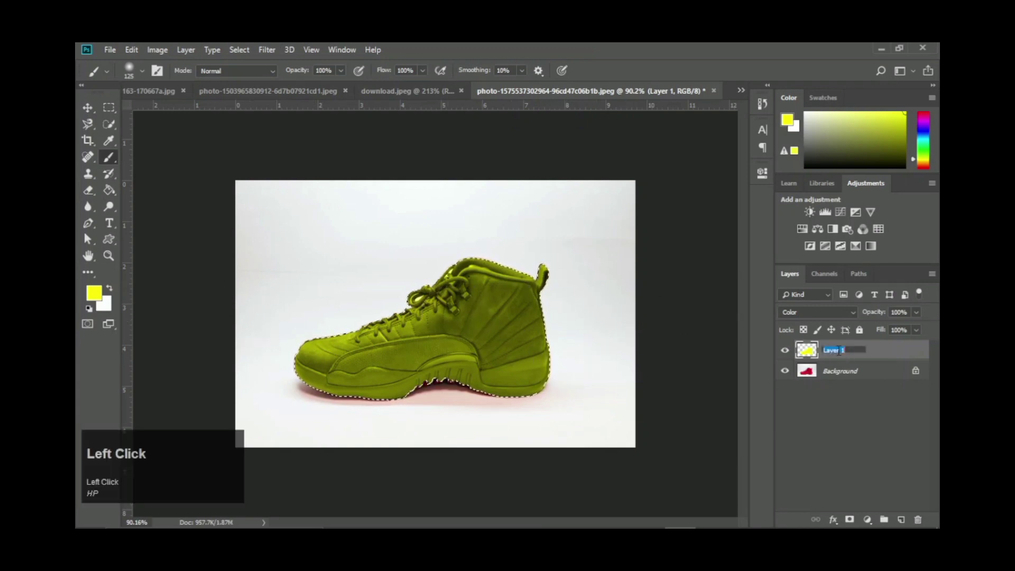
type("Y")
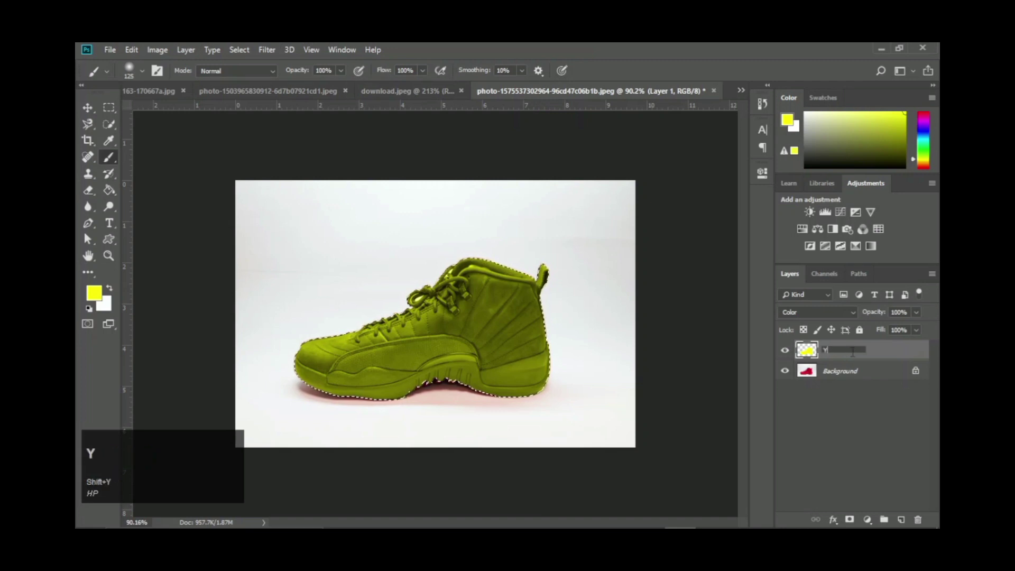
type("ellow")
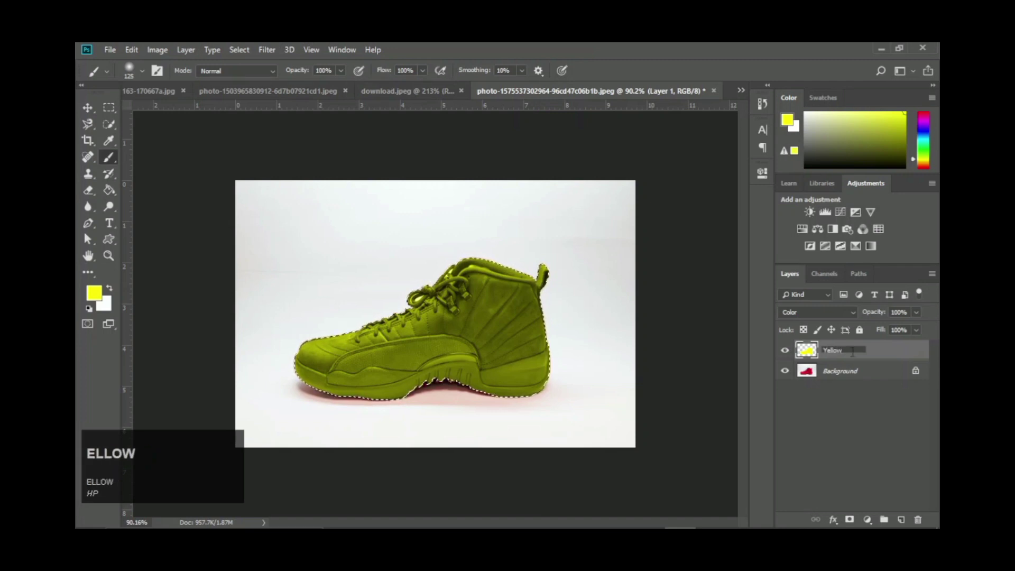
left_click(871, 438)
Add a new empty layer above the Yellow layer and keep it active.
left_click(899, 518)
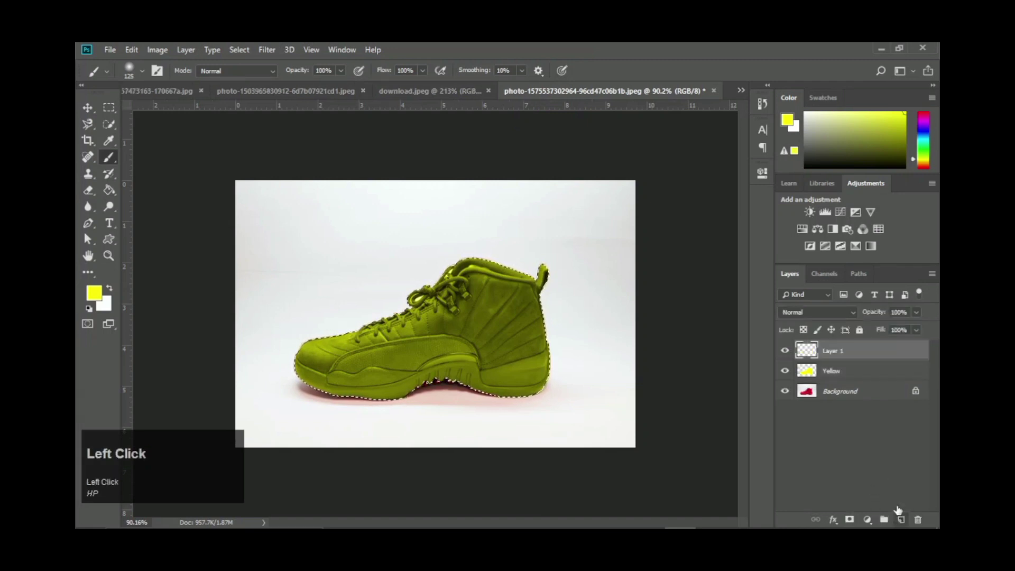
left_click(861, 371)
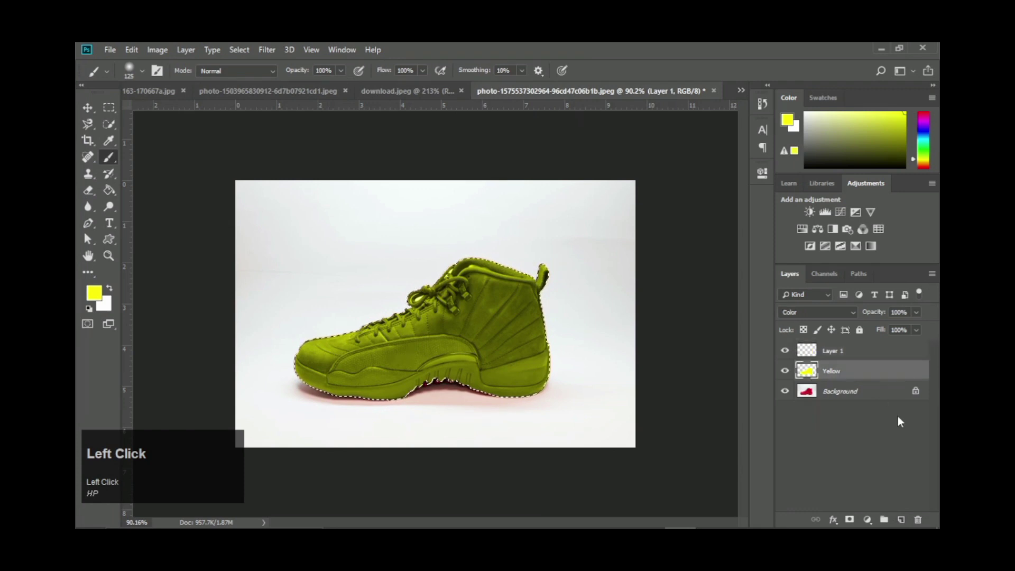
left_click(831, 353)
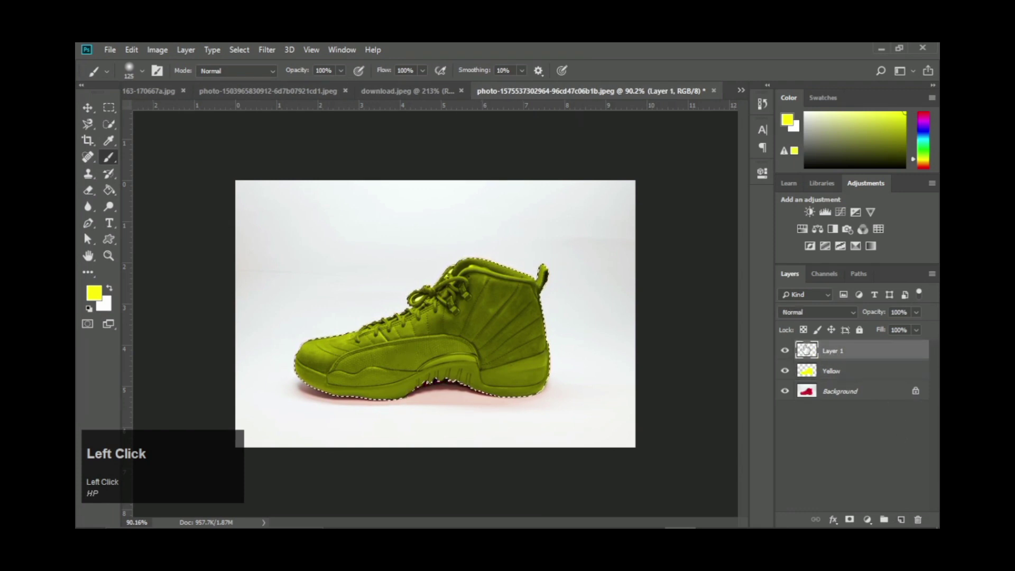
Try to load the empty Layer 1's pixels as a selection.
left_click(807, 351, "ctrl")
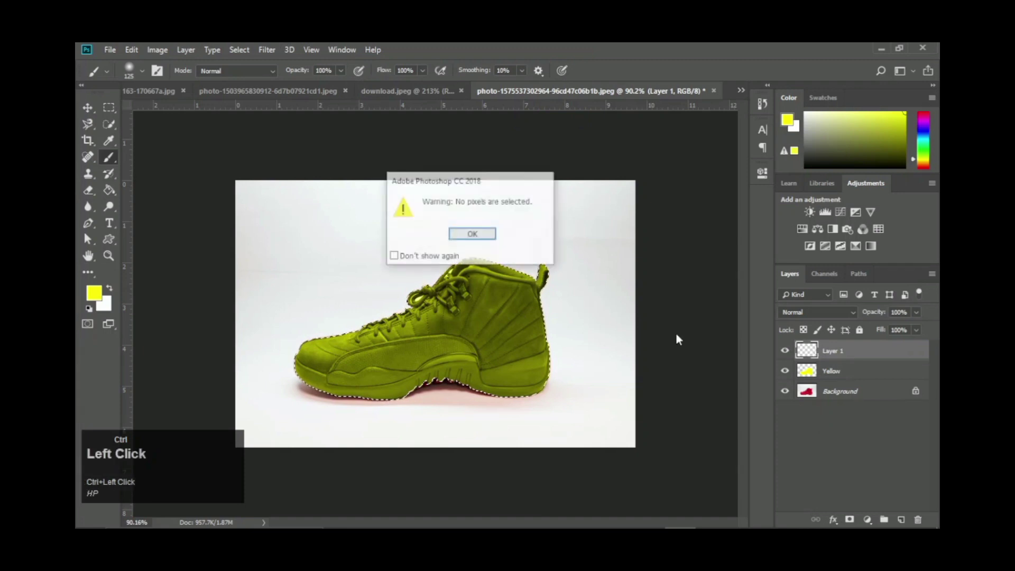
left_click(472, 233)
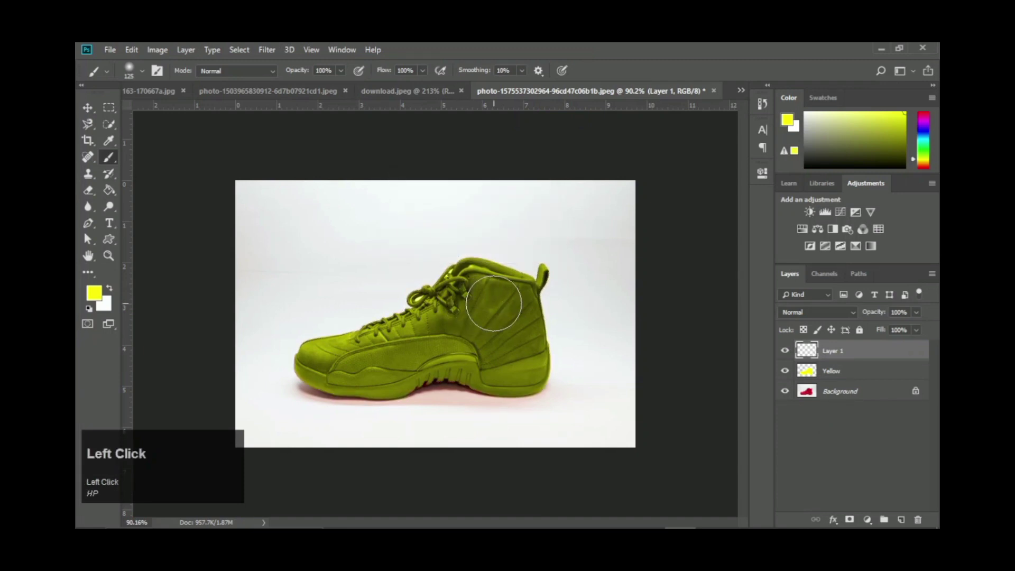
left_click(807, 351, "ctrl")
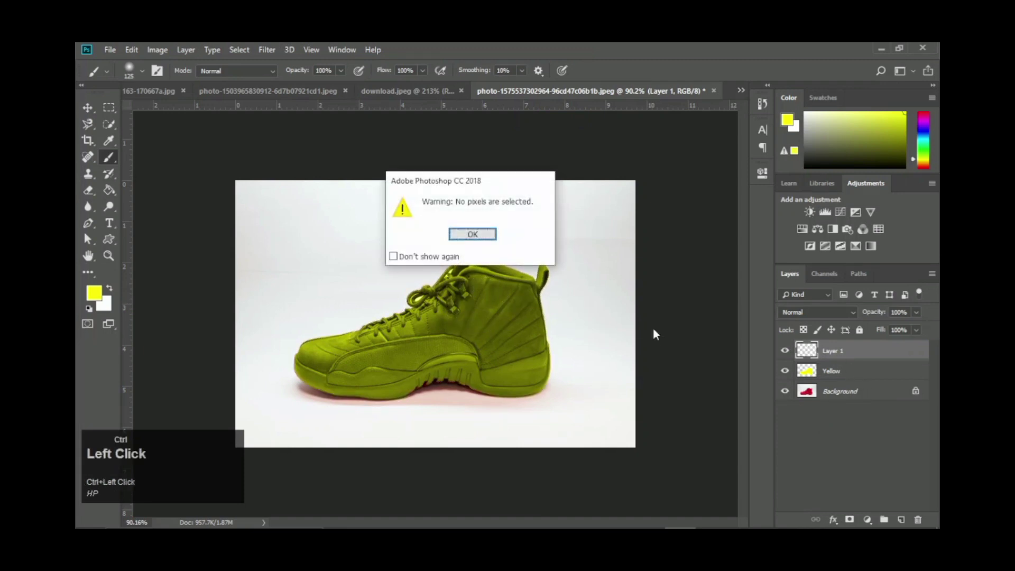
left_click(472, 235)
Load the Yellow layer's painted shoe shape as a selection, and make Layer 1 active.
left_click(802, 373)
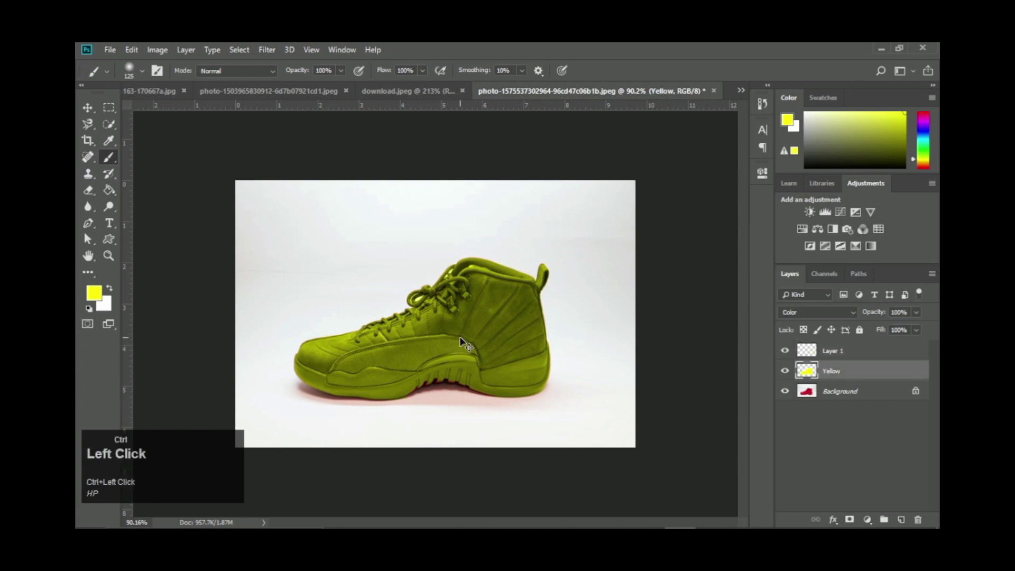
left_click(808, 370, "ctrl")
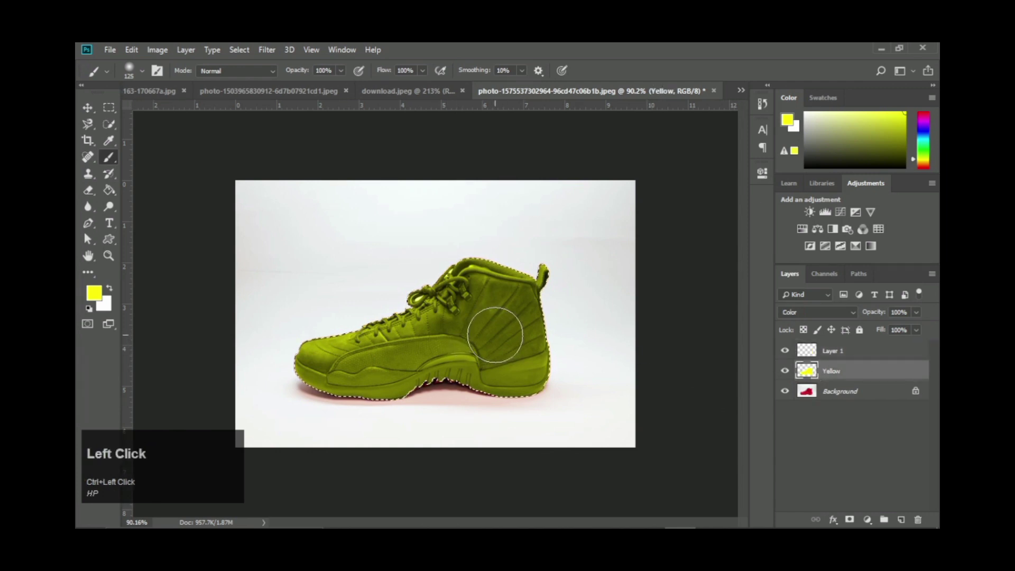
left_click(848, 352)
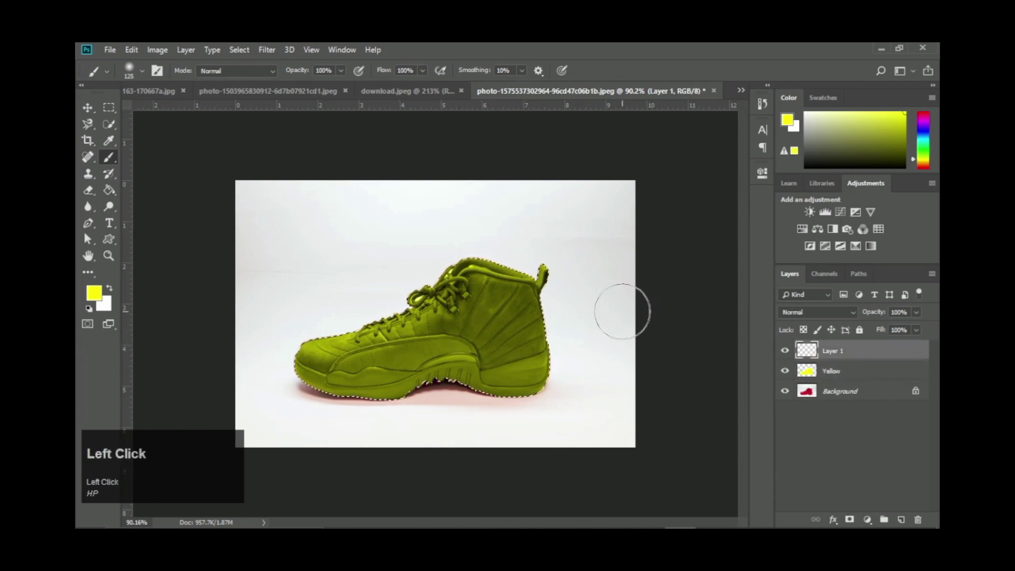
Add the text "Shoes" in the upper-left area of the shoe image.
left_click(110, 224)
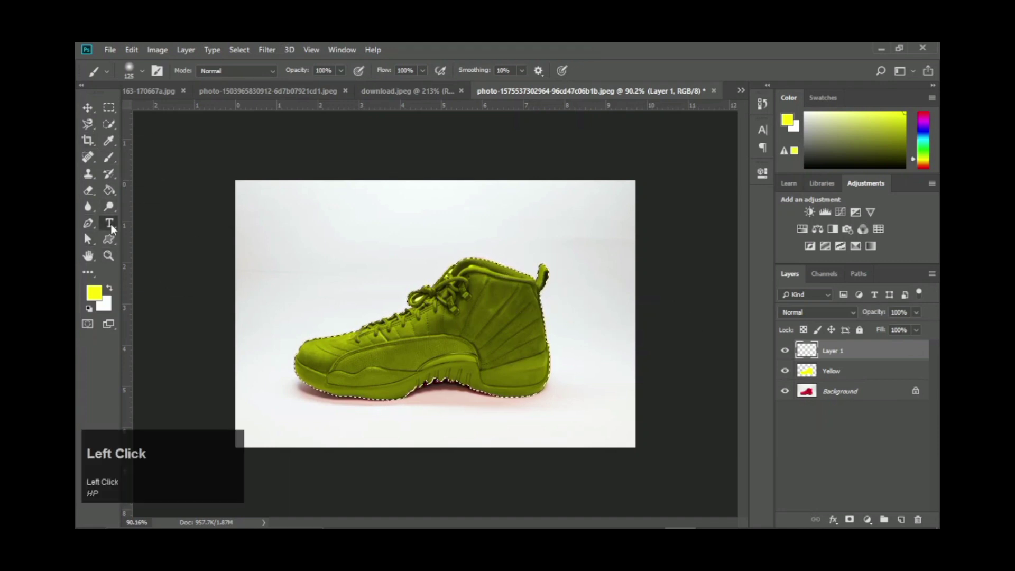
left_click(253, 222)
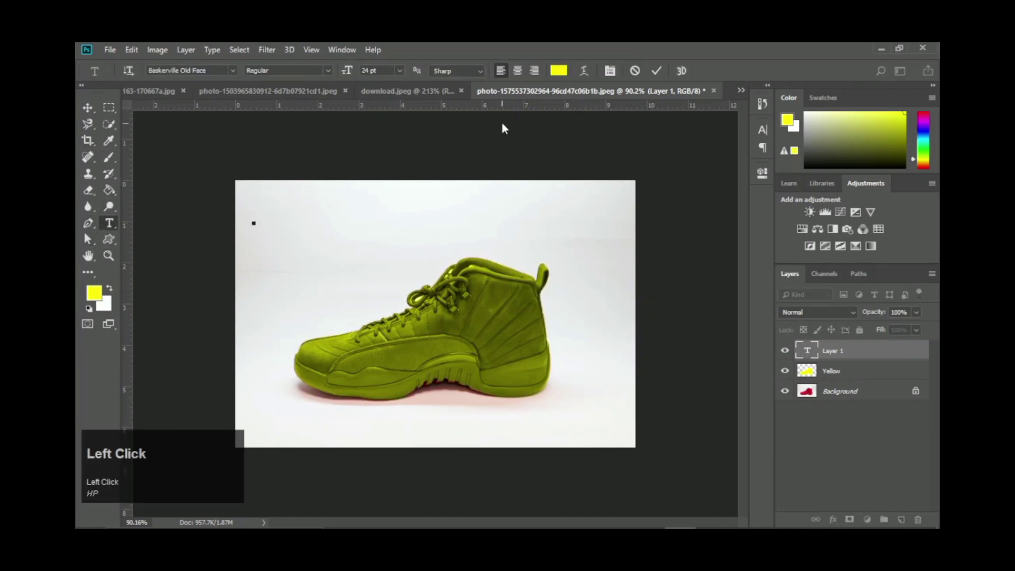
key("shift")
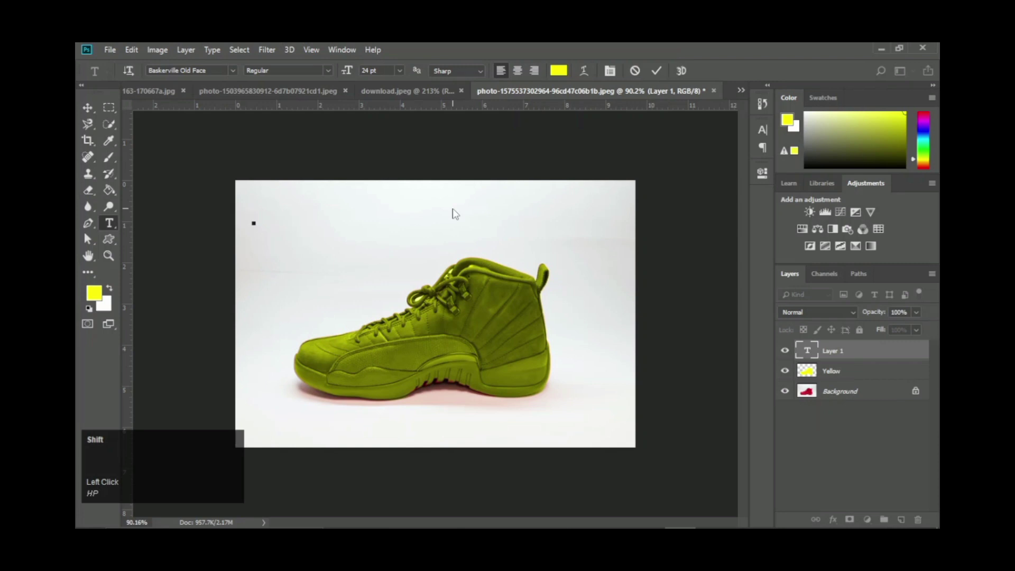
type("Shoes")
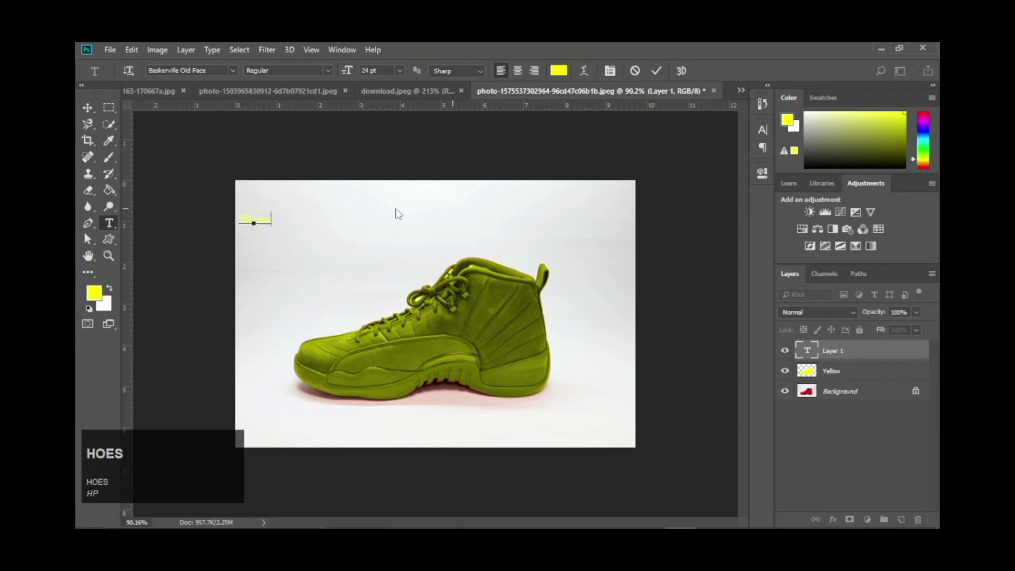
Recolour the word "Shoes" black and enlarge it to 83 pt.
left_click(261, 220)
left_click_drag(271, 220, 181, 218)
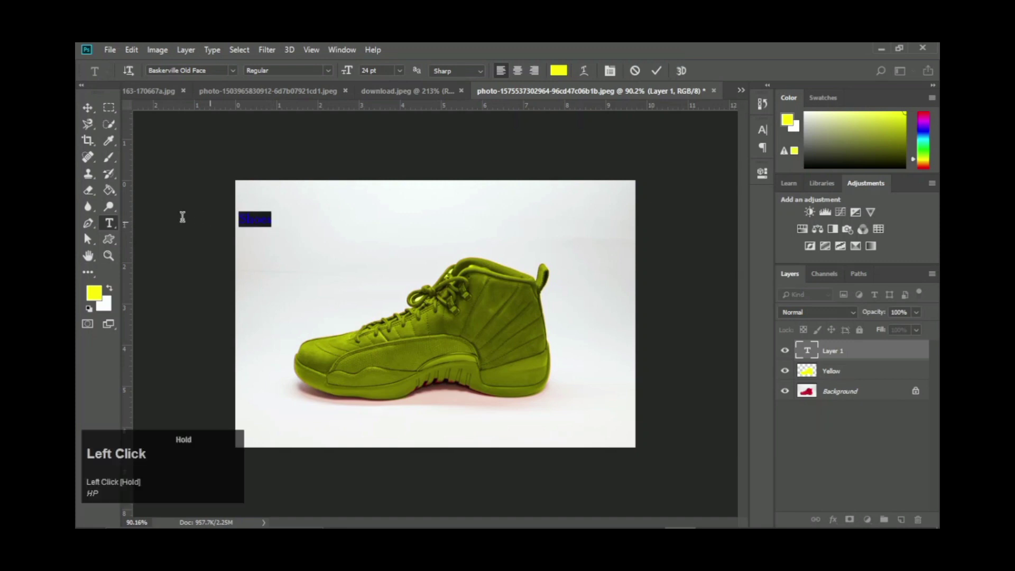
left_click(558, 70)
left_click_drag(574, 160, 447, 291)
left_click(730, 125)
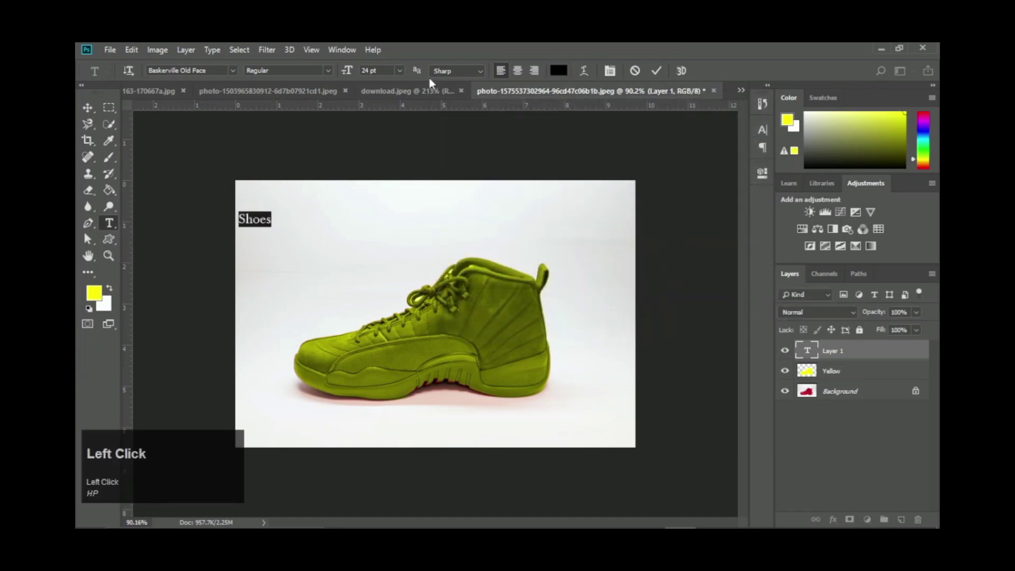
left_click_drag(346, 70, 384, 74)
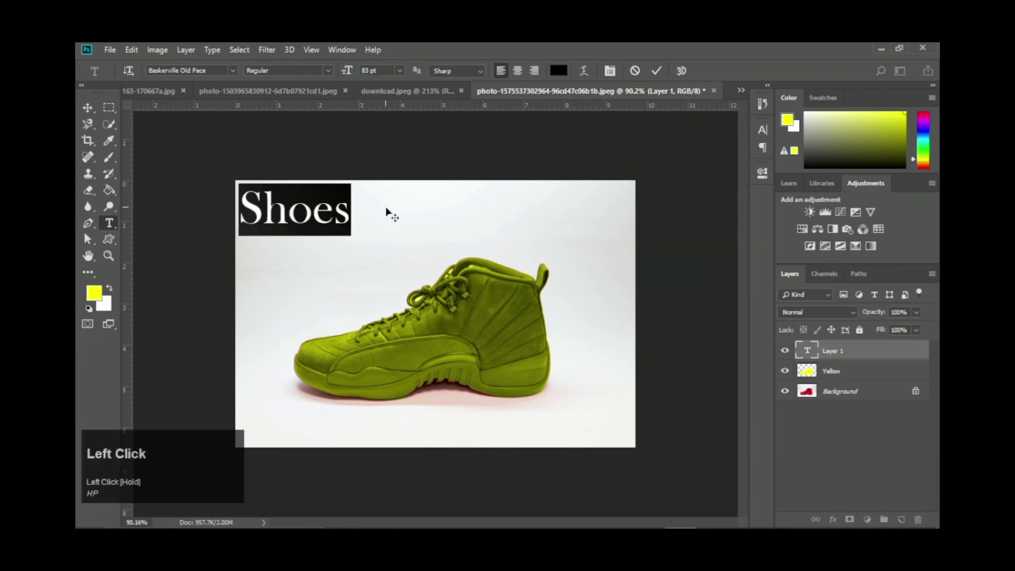
Insert "Bata" before "Shoes" so the text reads "Bata Shoes", shift it slightly left and commit it.
left_click(250, 213)
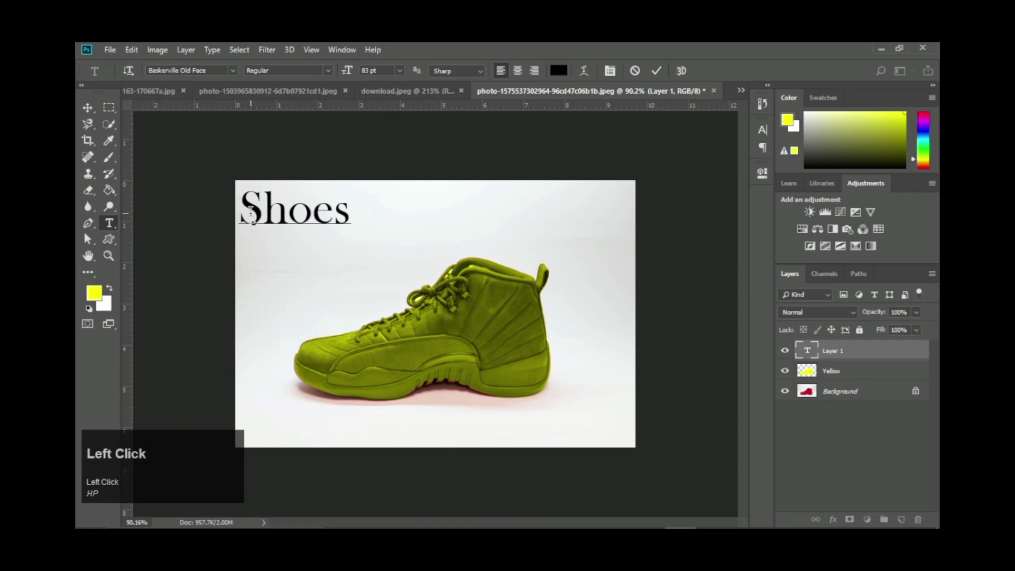
type("Bata")
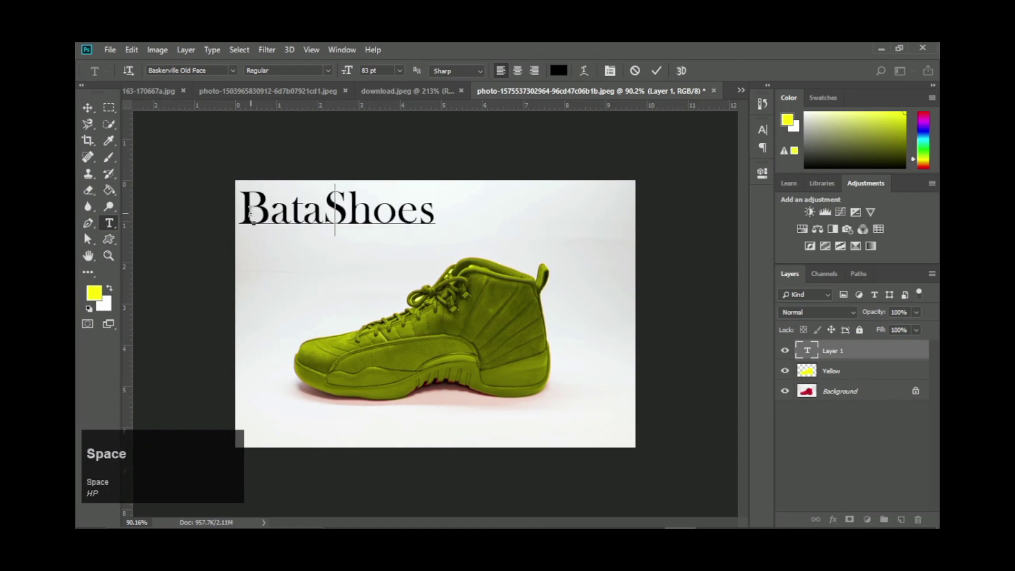
left_click_drag(464, 222, 451, 224)
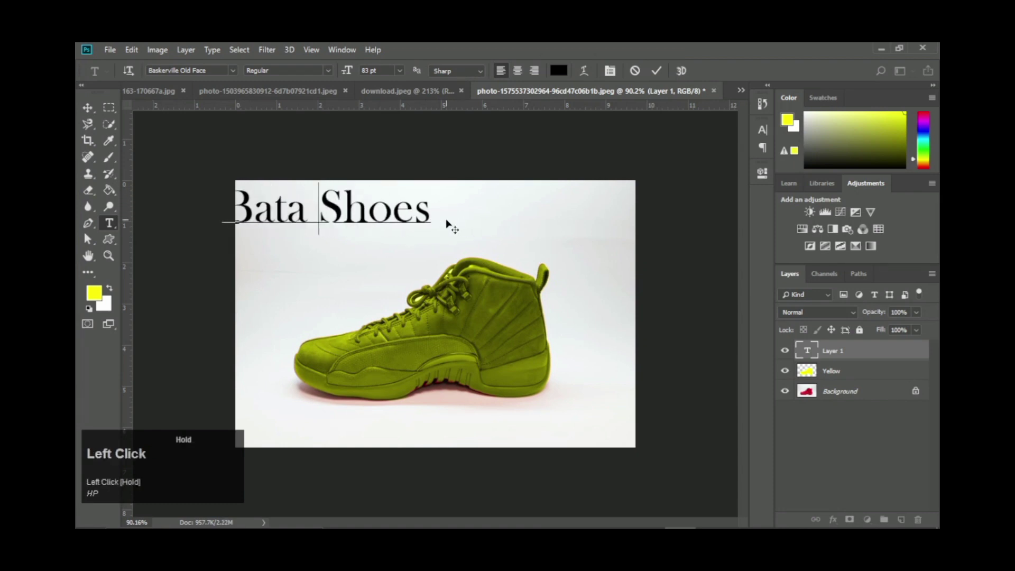
left_click(655, 72)
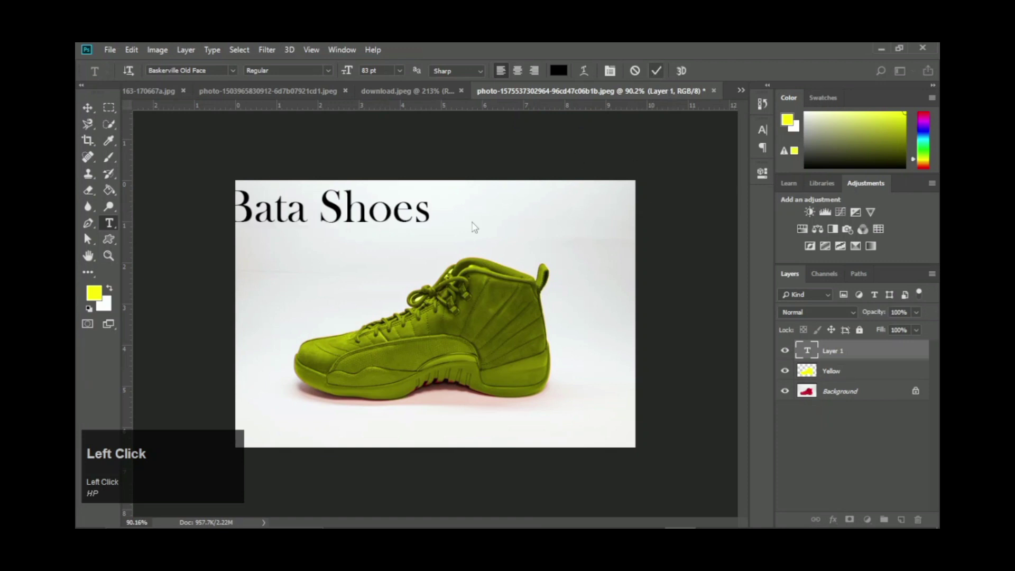
key("ctrl")
key("ctrl+z")
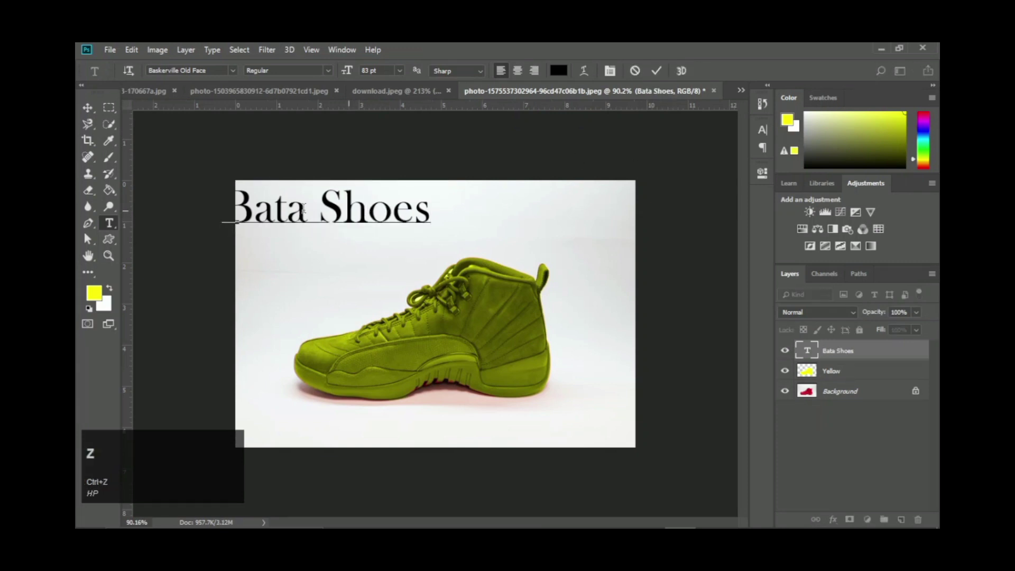
left_click(655, 71)
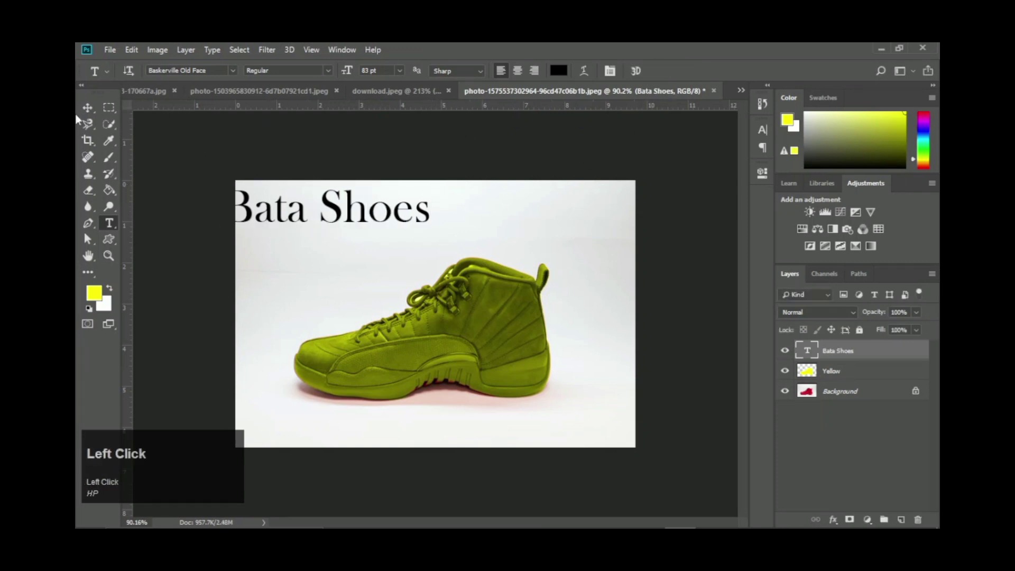
Move the "Bata Shoes" text down into the image's lower-left corner and deselect all layers.
key("v")
mouse_move(280, 214)
left_mouse_down()
mouse_move(341, 213)
mouse_move(325, 234)
mouse_move(292, 227)
left_mouse_up()
left_click_drag(356, 228, 355, 437)
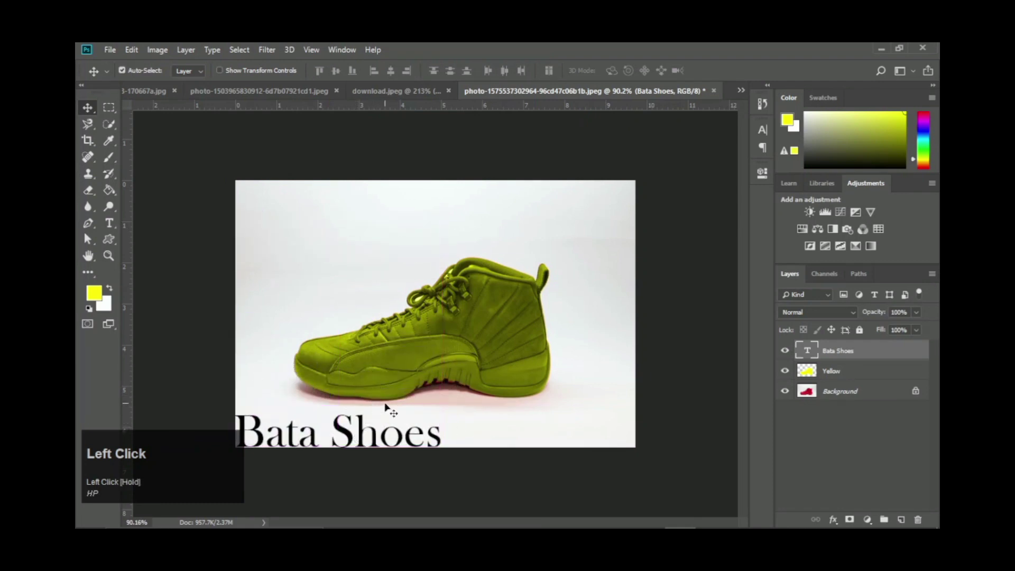
left_click(879, 417)
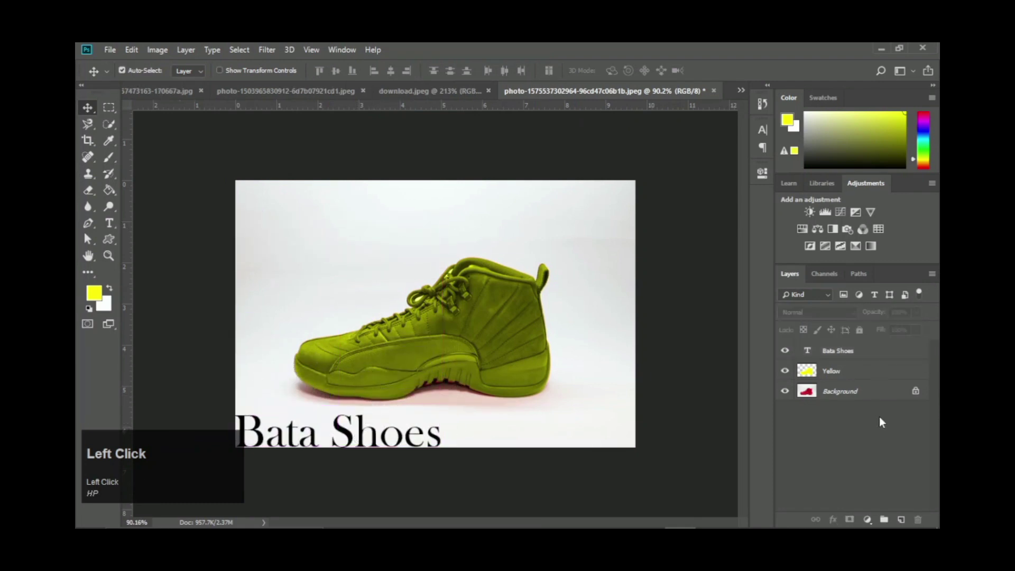
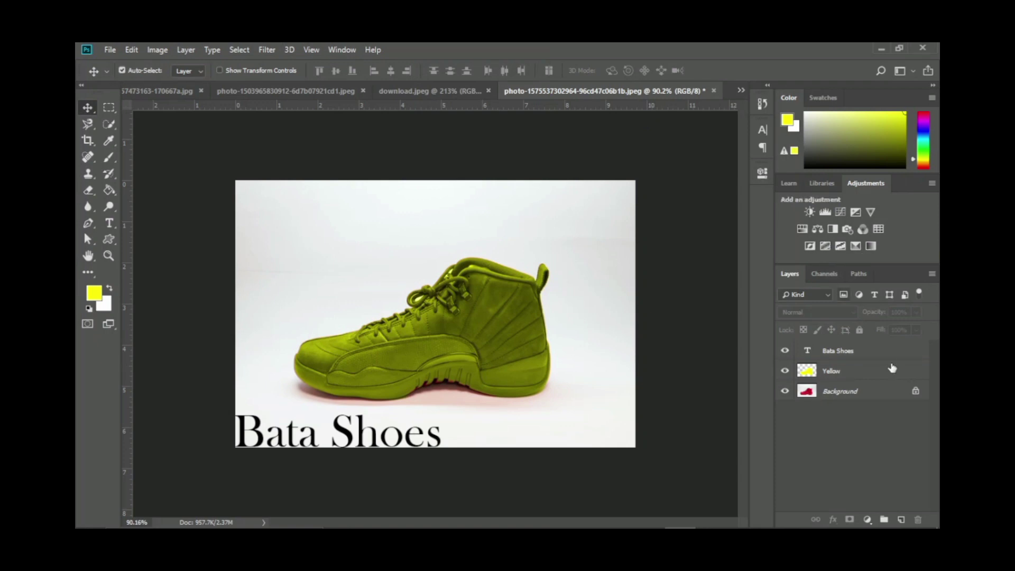
Filter the layer list by name for "ye", and clear the search text.
scroll(895, 471, "down", 1)
left_click(827, 293)
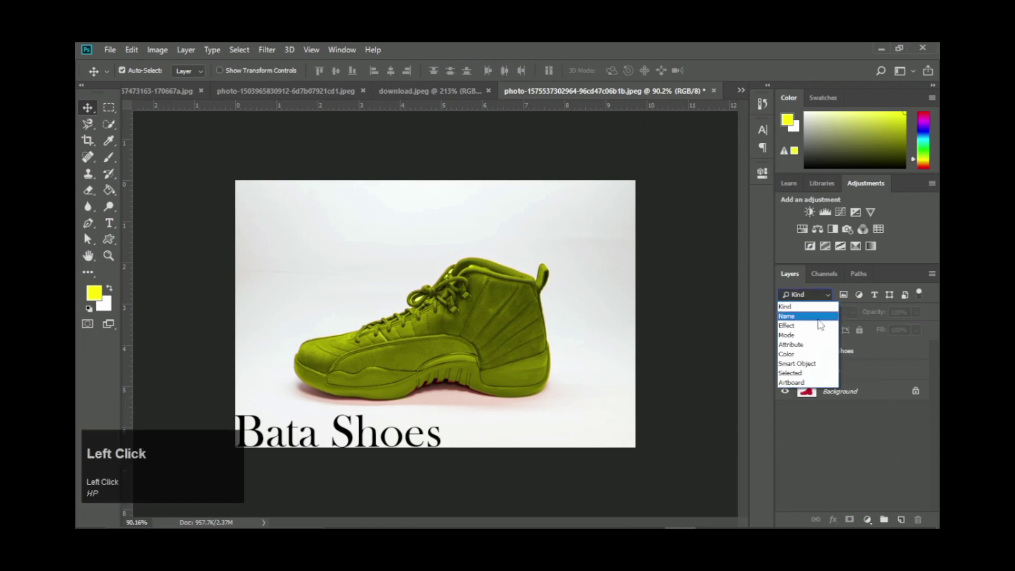
left_click(817, 318)
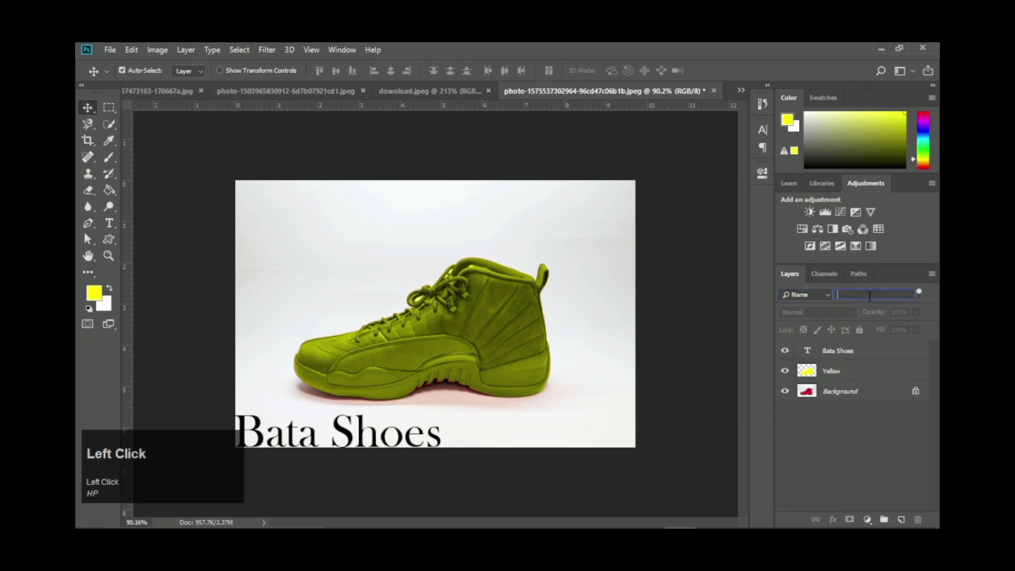
type("ye")
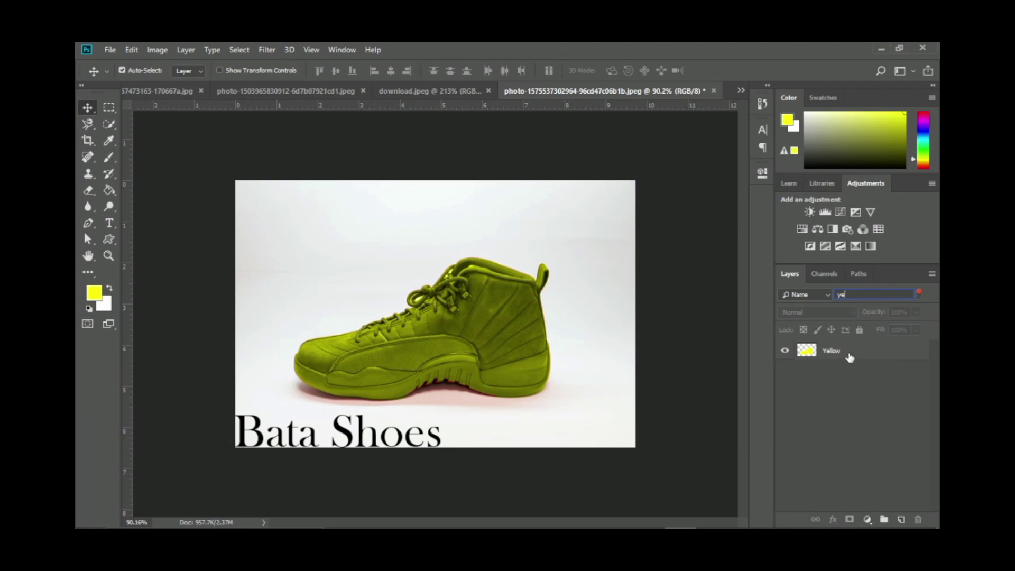
key("BackSpace")
key("BackSpace")
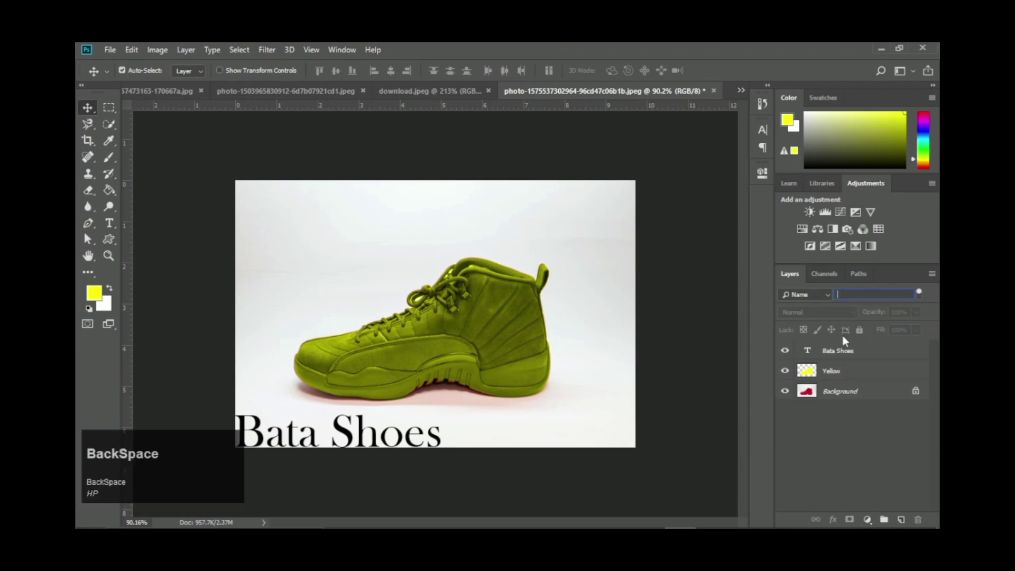
Search the layer names for "bat", and empty the search again.
left_click(856, 295)
type("b")
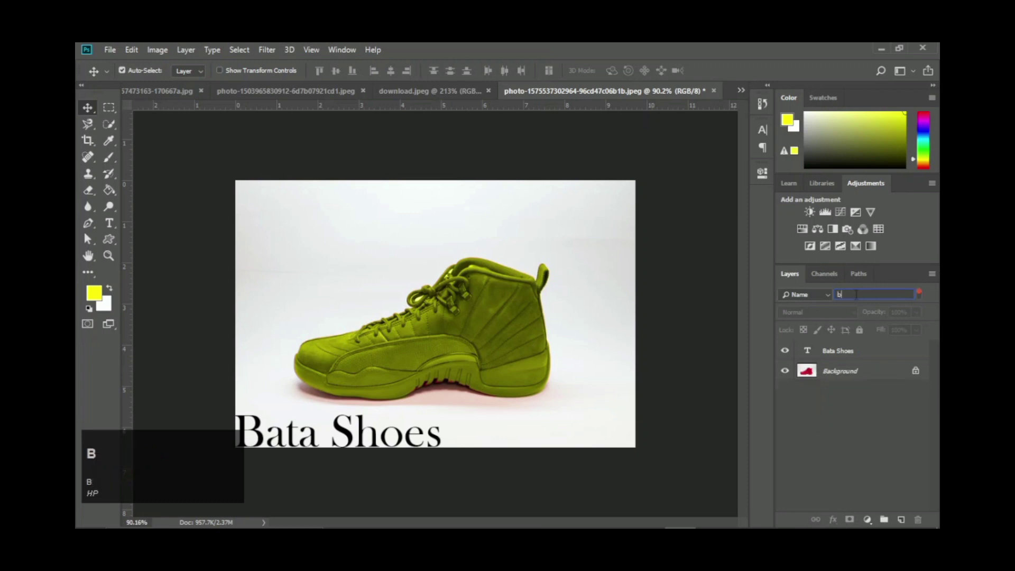
type("at")
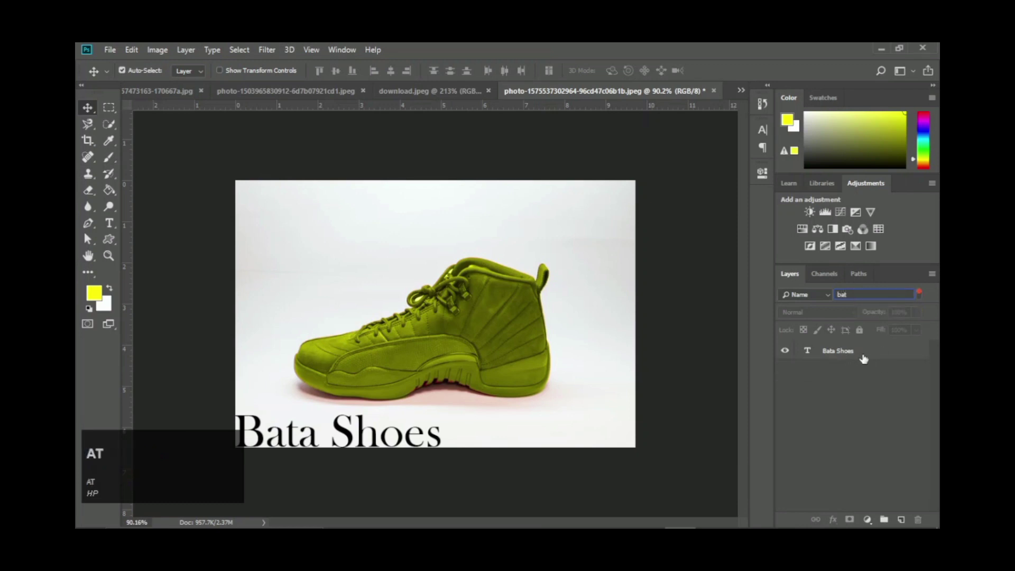
key("BackSpace")
key("BackSpace")
key("BackSpace")
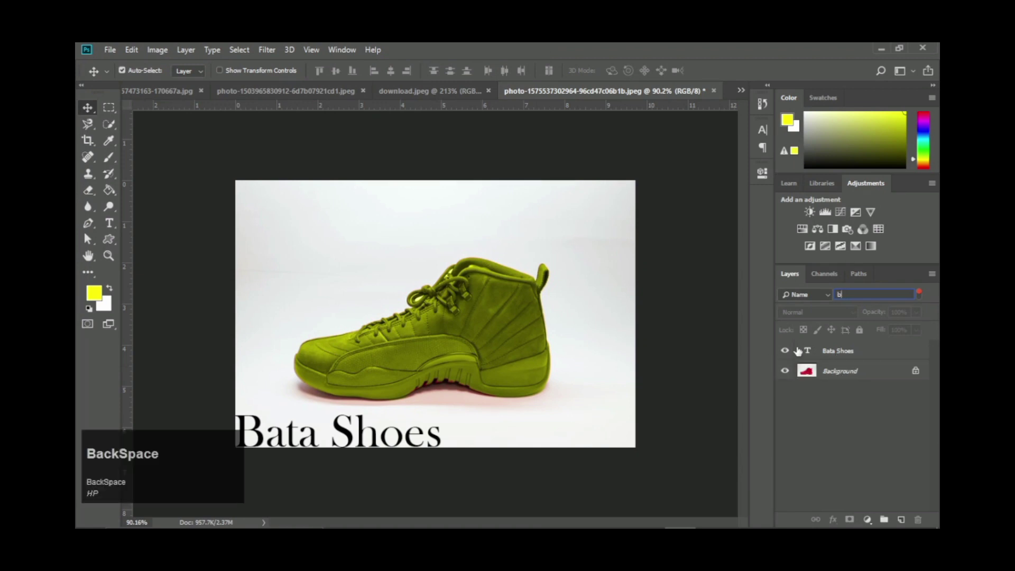
Search the layer names for "shoe", and remove the search term.
type("shoe")
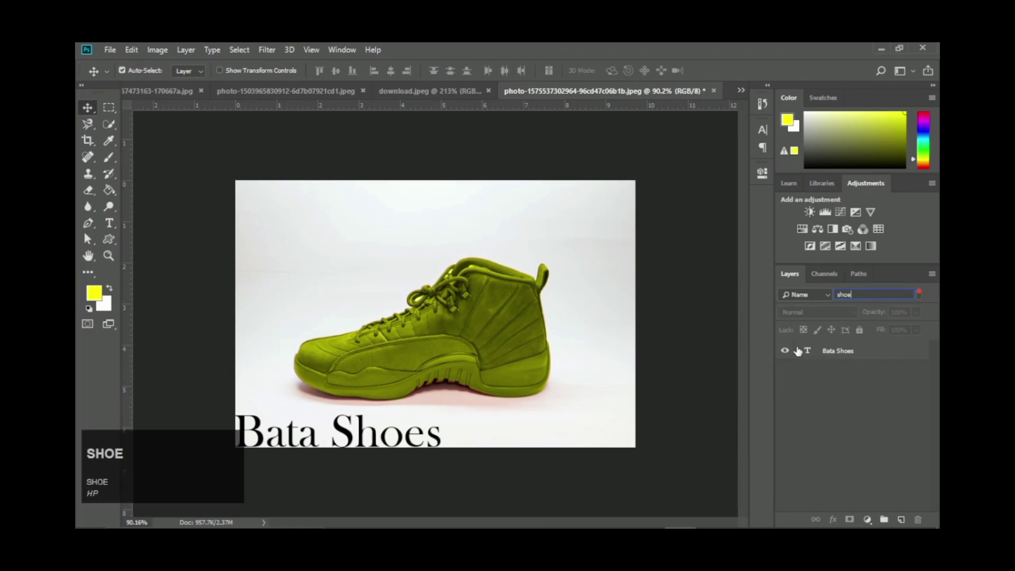
left_click_drag(861, 295, 810, 294)
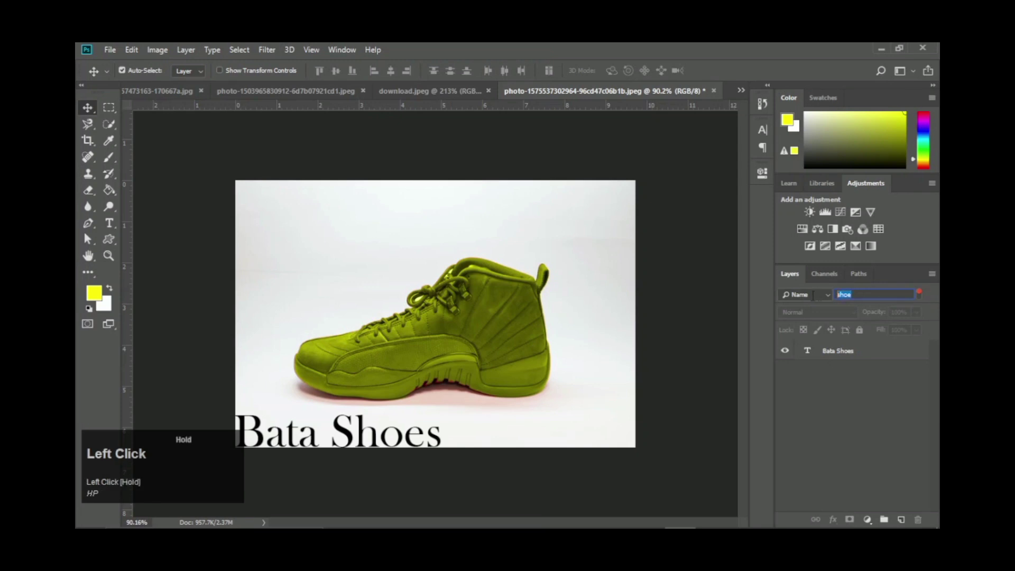
key("BackSpace")
Filter the layer list by the Bevel & Emboss effect, and switch the filter to Normal blend mode.
left_click(822, 296)
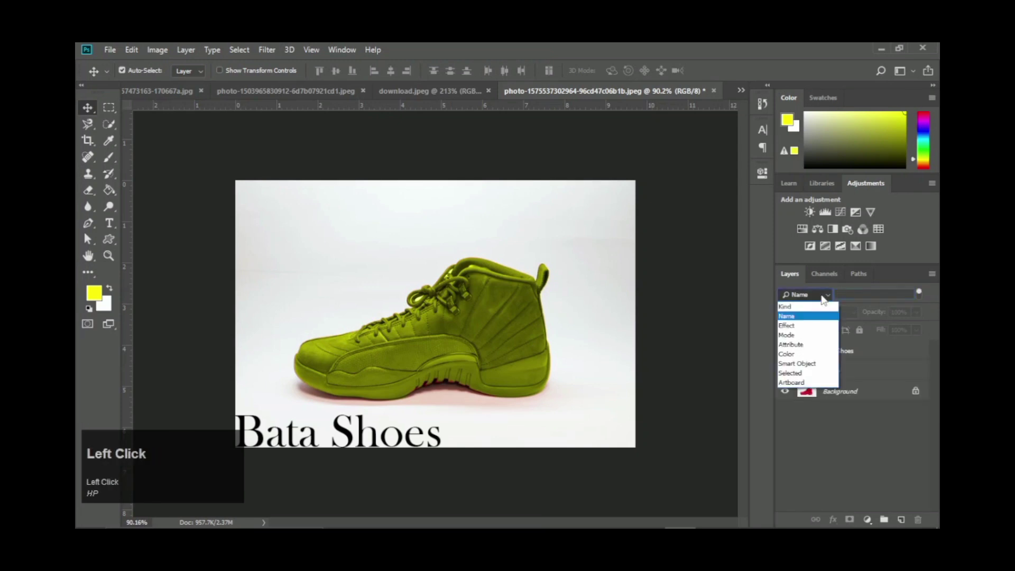
left_click(818, 328)
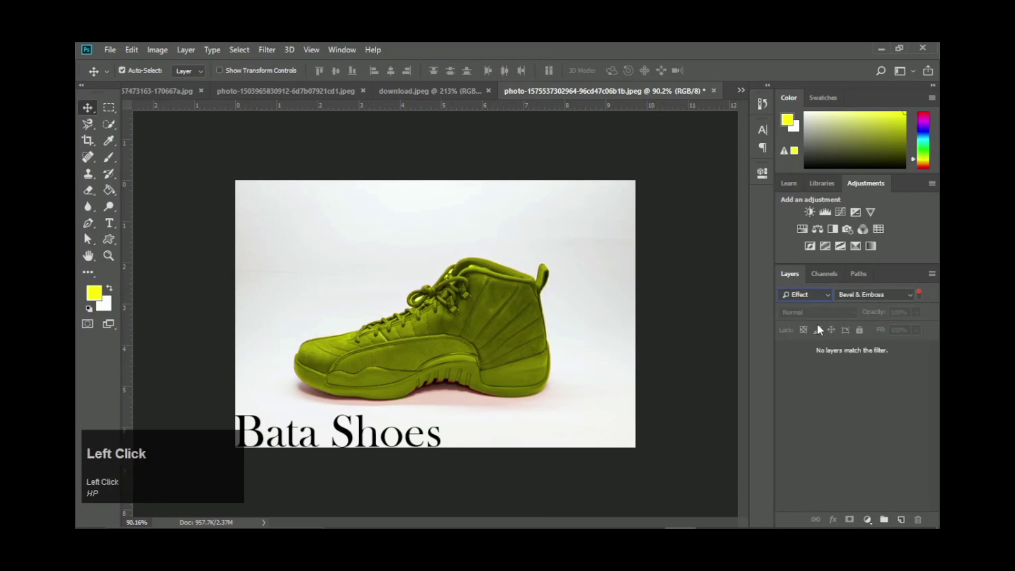
left_click(828, 295)
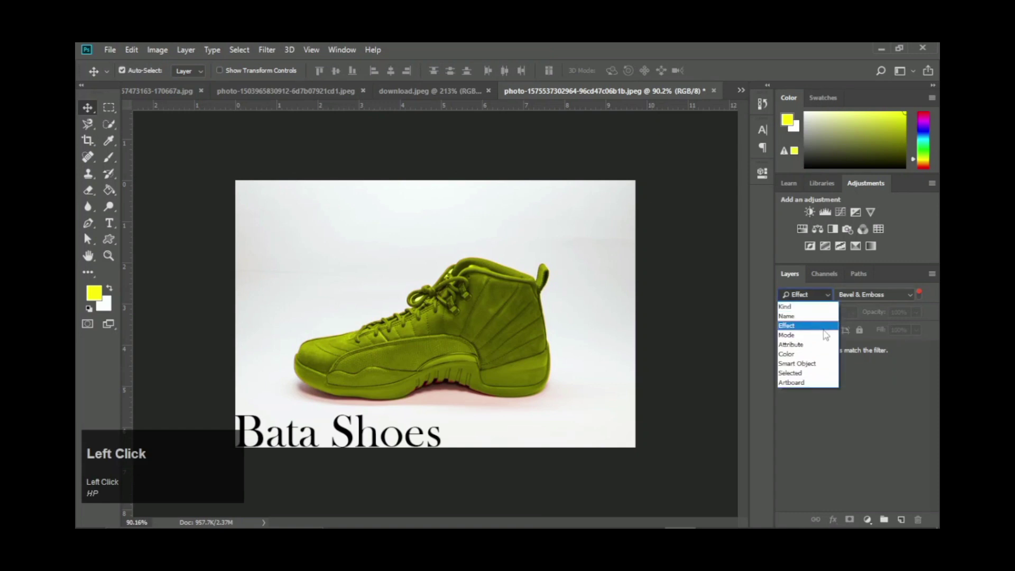
left_click(822, 335)
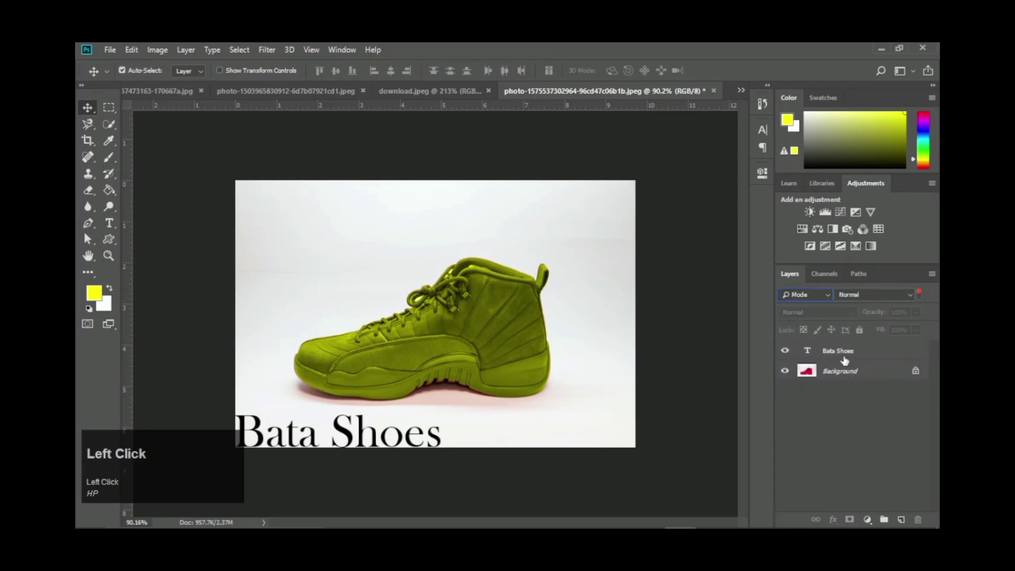
Filter the layer list by the colour label None, and switch the filter to Smart Object.
left_click(823, 294)
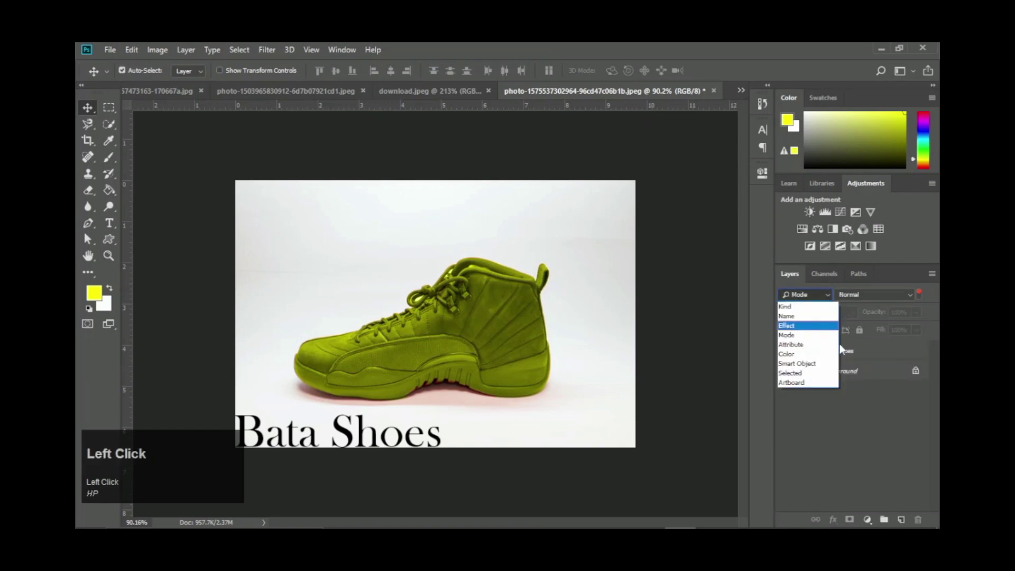
left_click(814, 354)
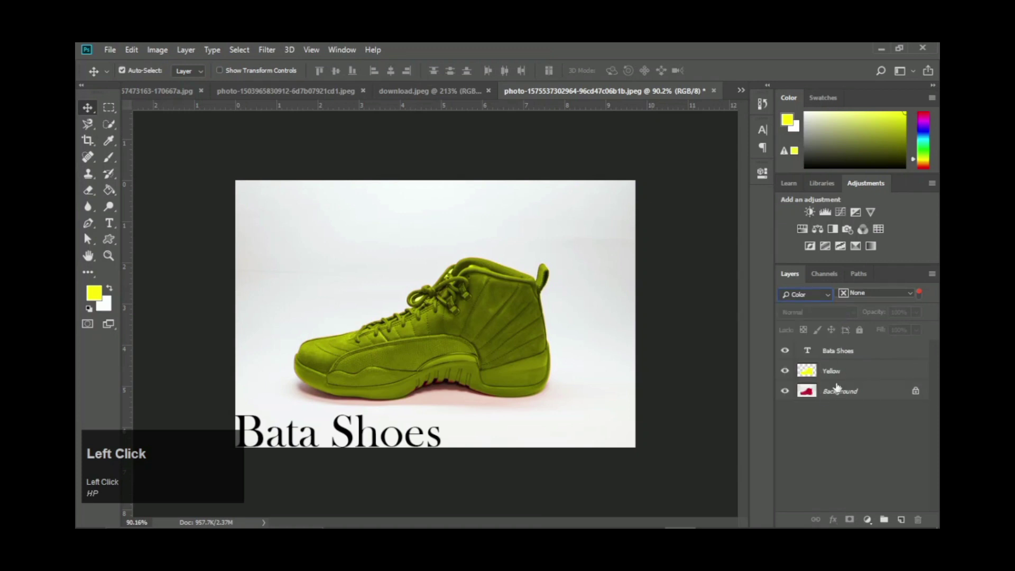
left_click(806, 294)
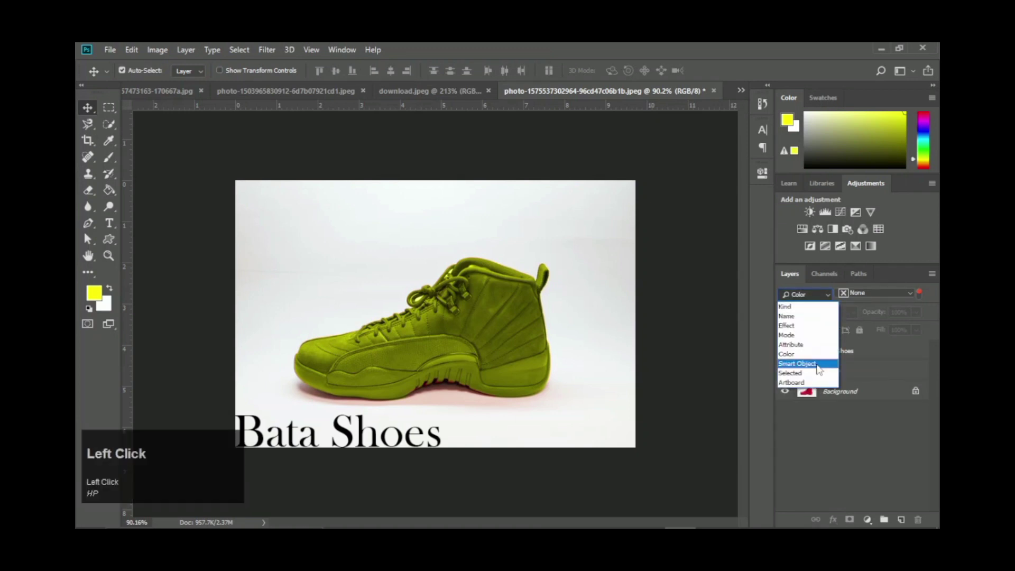
left_click(818, 369)
Set the layer filter back to Kind and show only pixel layers.
left_click(824, 295)
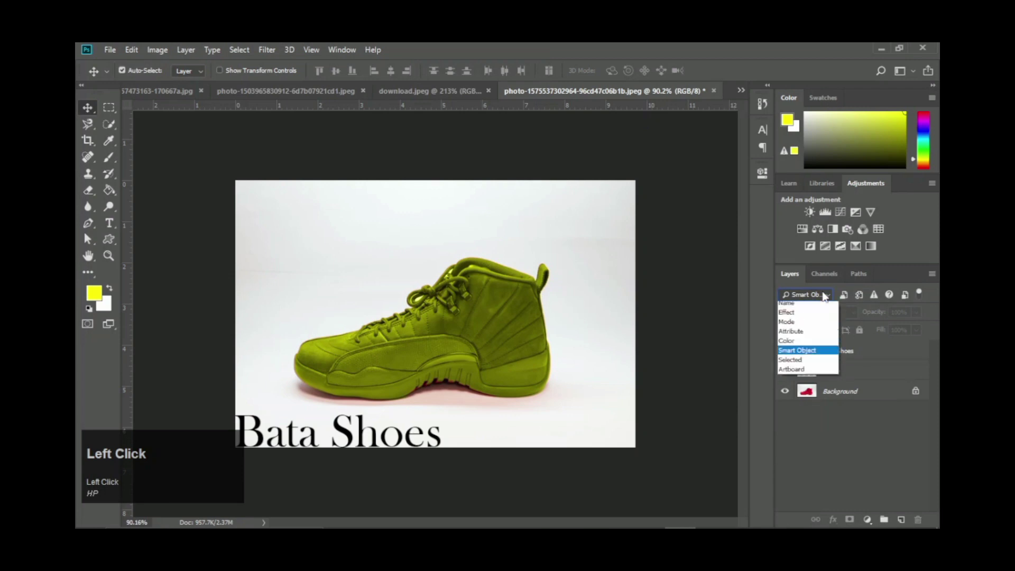
left_click(817, 308)
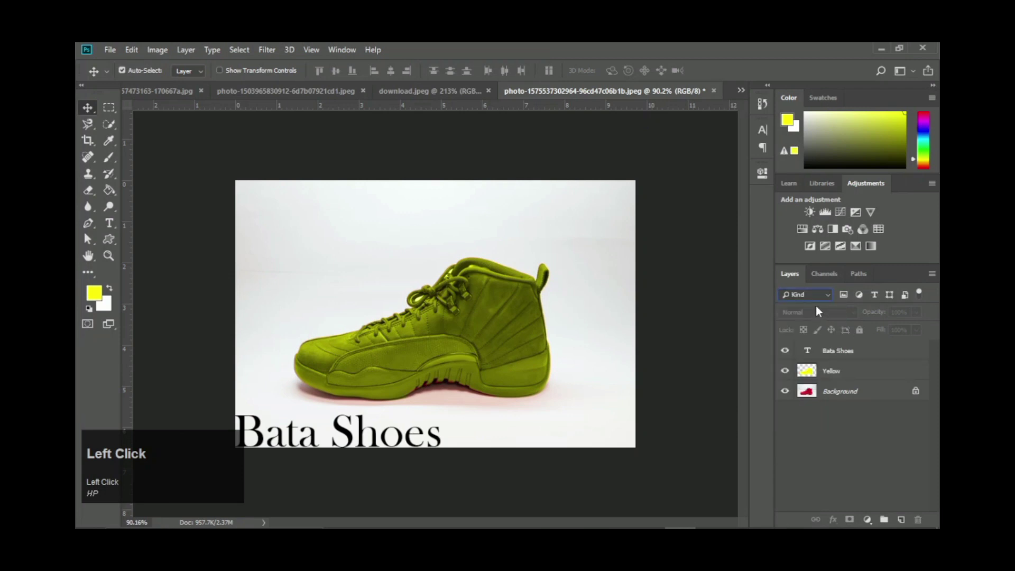
left_click(843, 296)
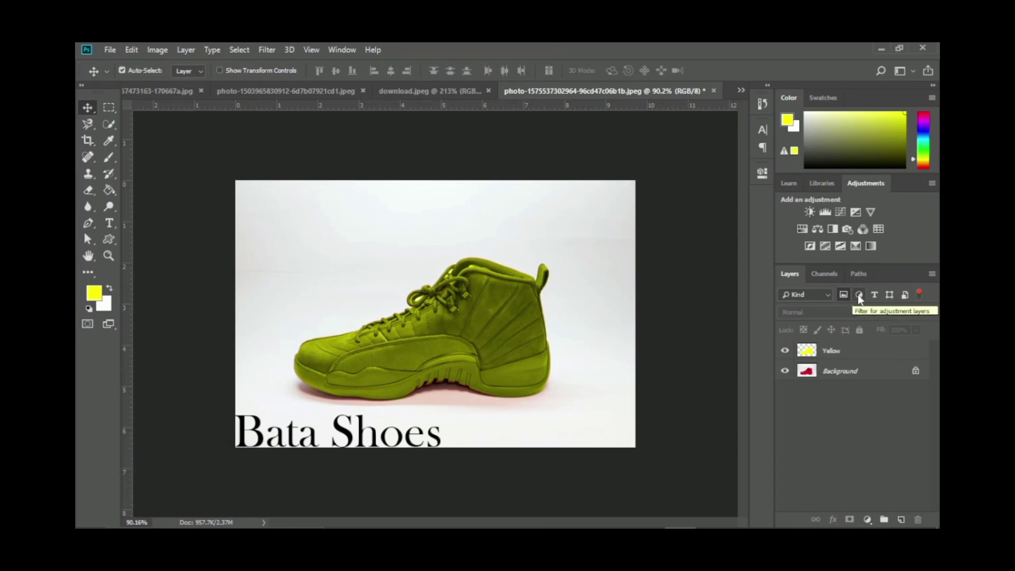
Filter the layer list for adjustment layers instead of pixel layers, and clear the filter to list all layers.
left_click(858, 296)
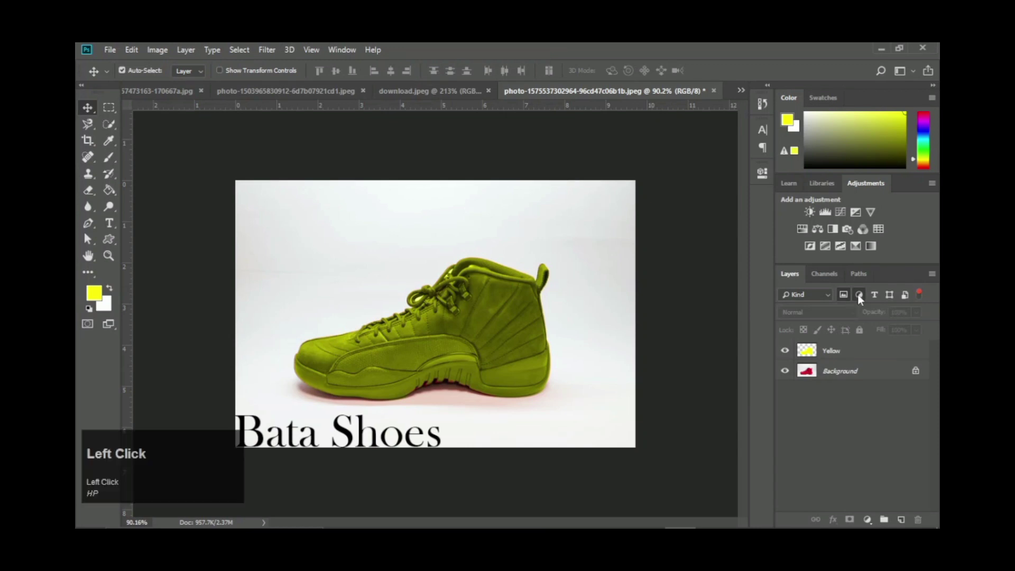
left_click(842, 294)
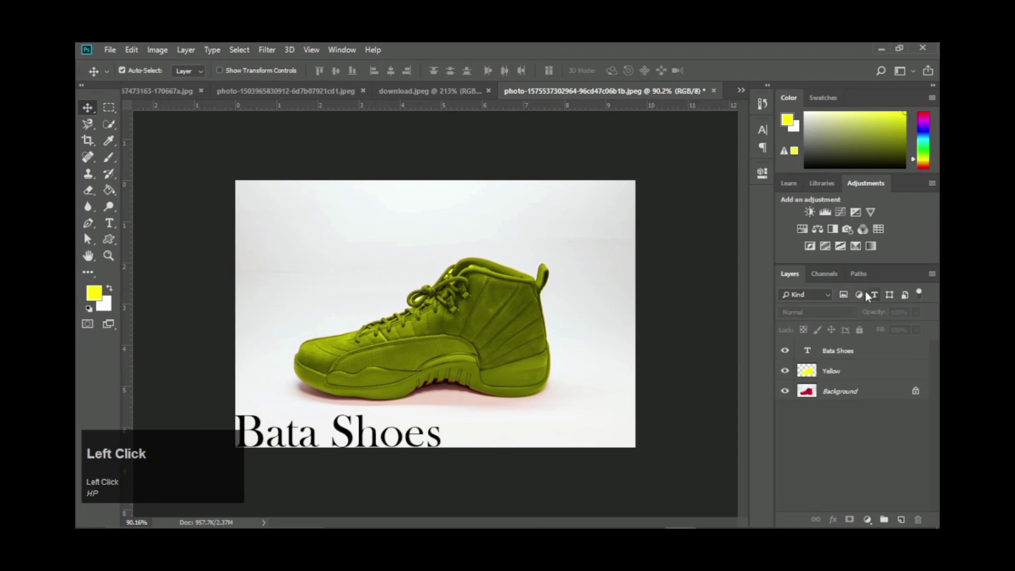
left_click(863, 291)
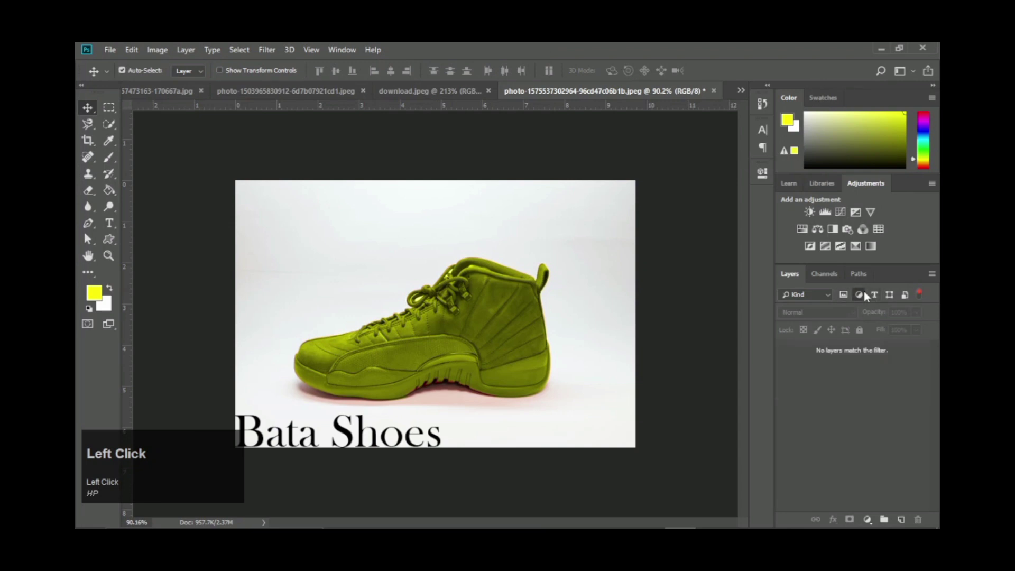
left_click(822, 296)
left_click(820, 306)
left_click(857, 295)
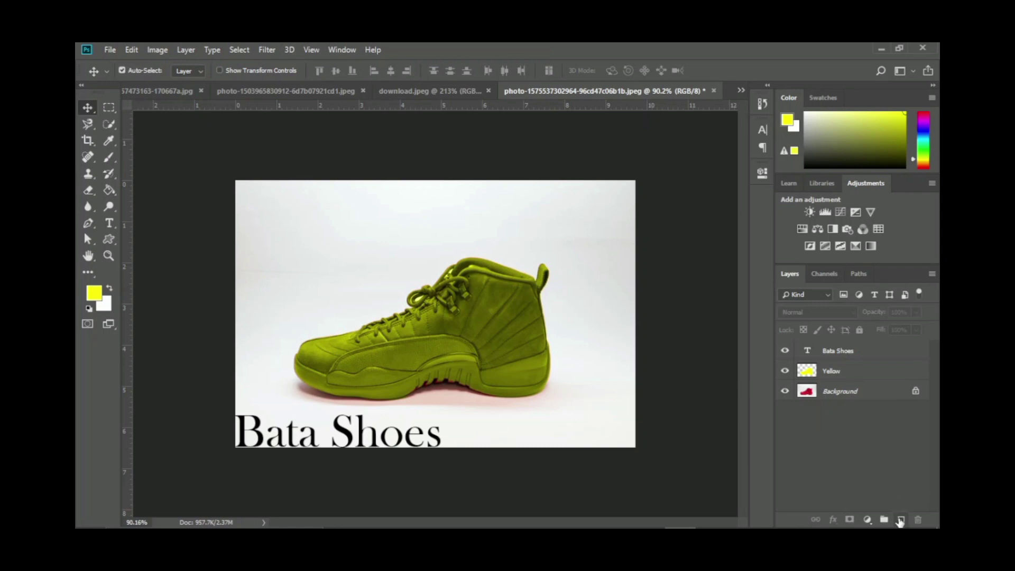
Add two new empty layers above the text layer, and make the layer list slightly taller.
left_click(901, 519)
left_click(901, 520)
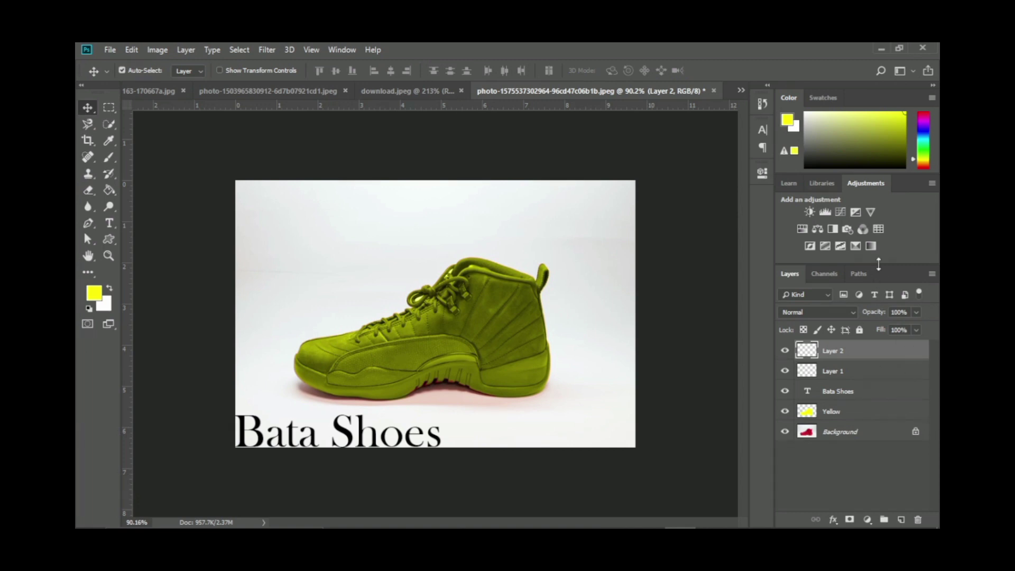
left_click_drag(884, 263, 885, 257)
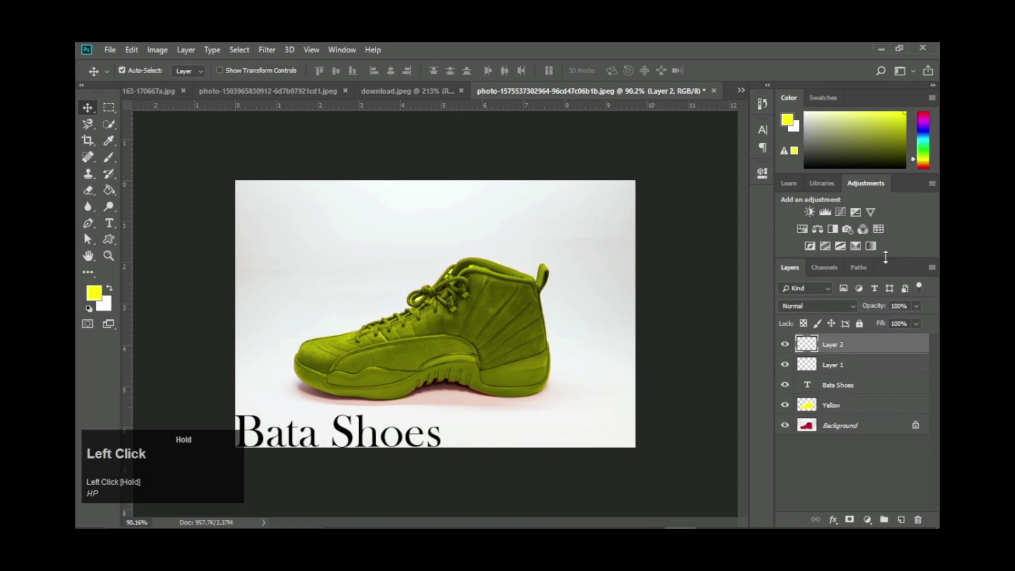
Group the Yellow, Bata Shoes, Layer 1 and Layer 2 layers together.
left_click(873, 411)
left_click(873, 411)
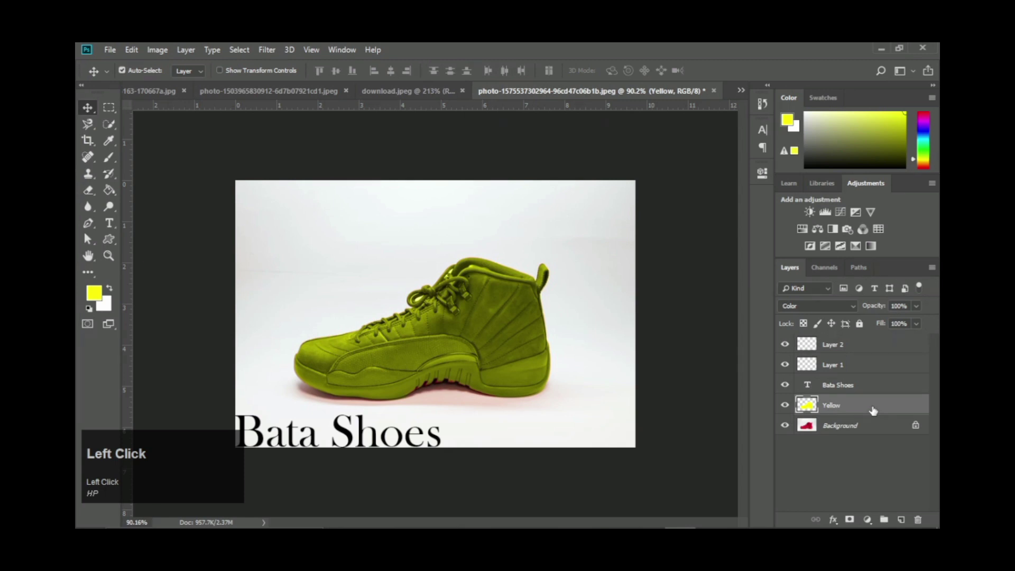
left_click(879, 348, "shift")
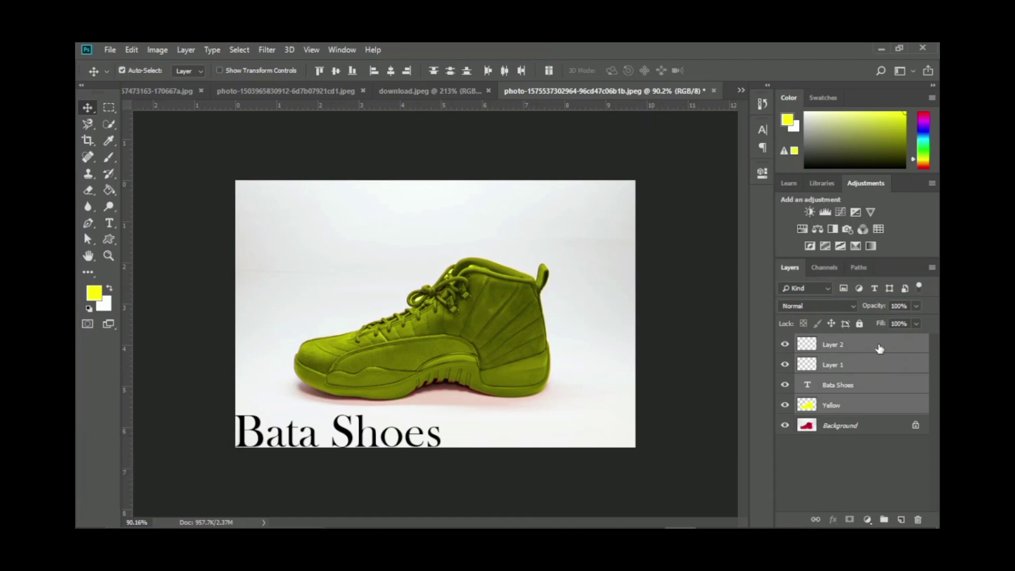
key("ctrl")
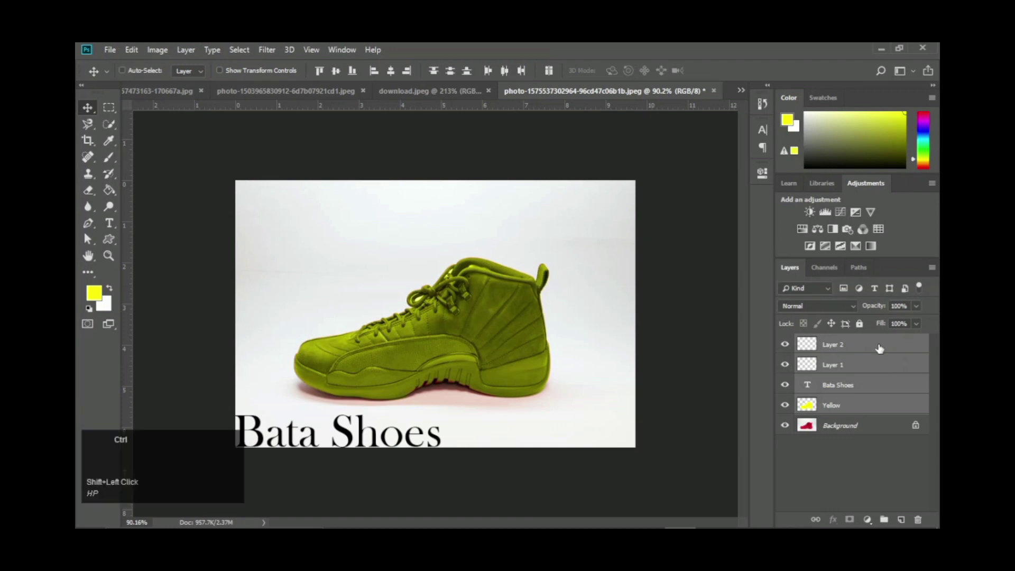
key("ctrl+g")
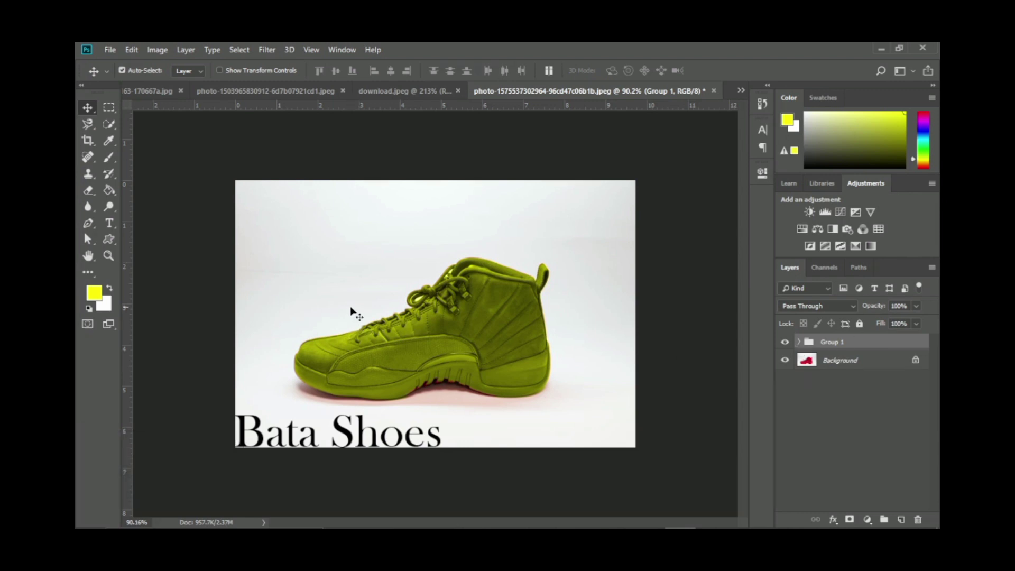
Try moving the Yellow layer away from the shoe, undo the move, and collapse the group.
left_click_drag(351, 312, 323, 264)
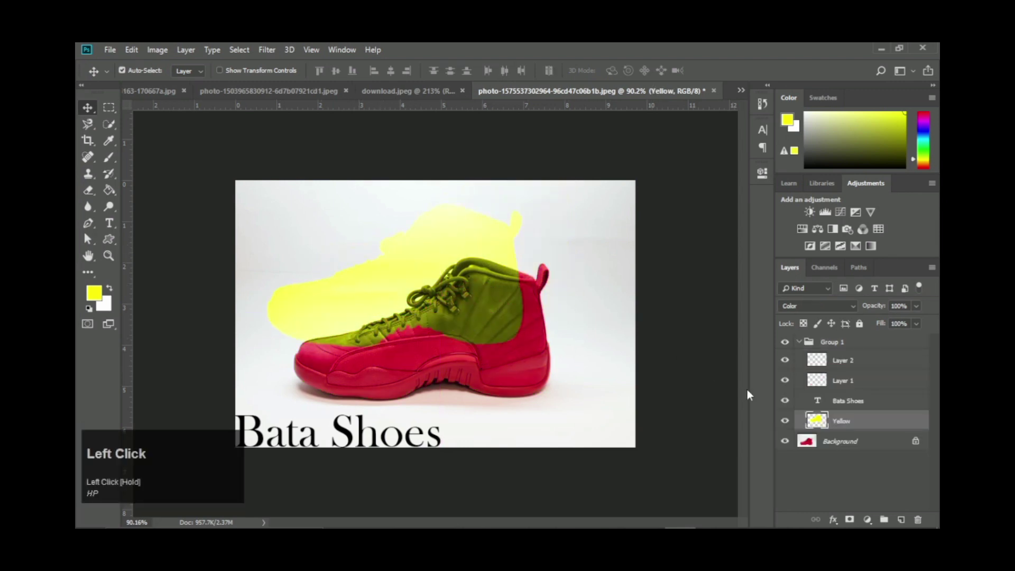
key("ctrl+z")
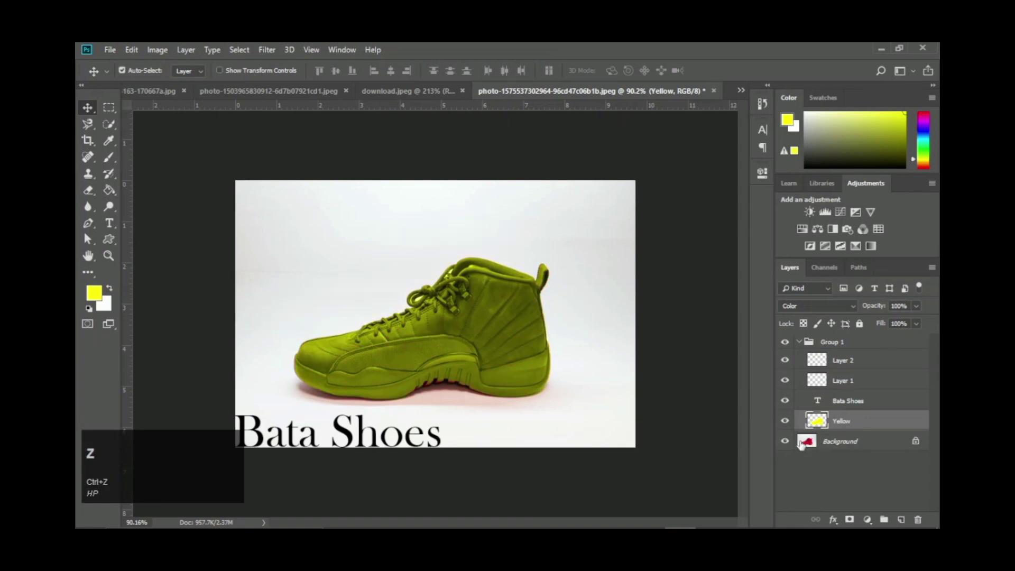
left_click(799, 342)
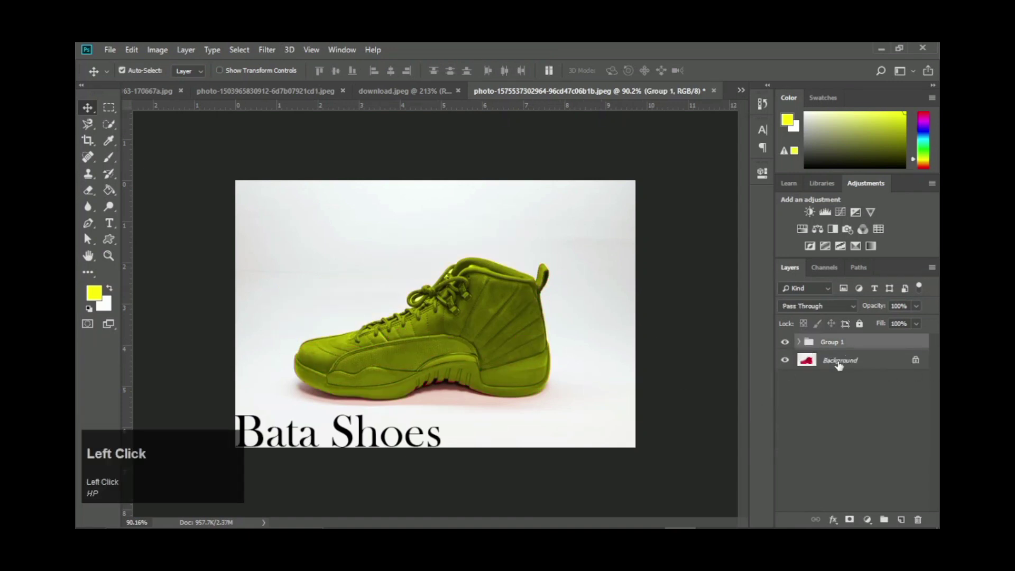
left_click(840, 364)
left_click(845, 345)
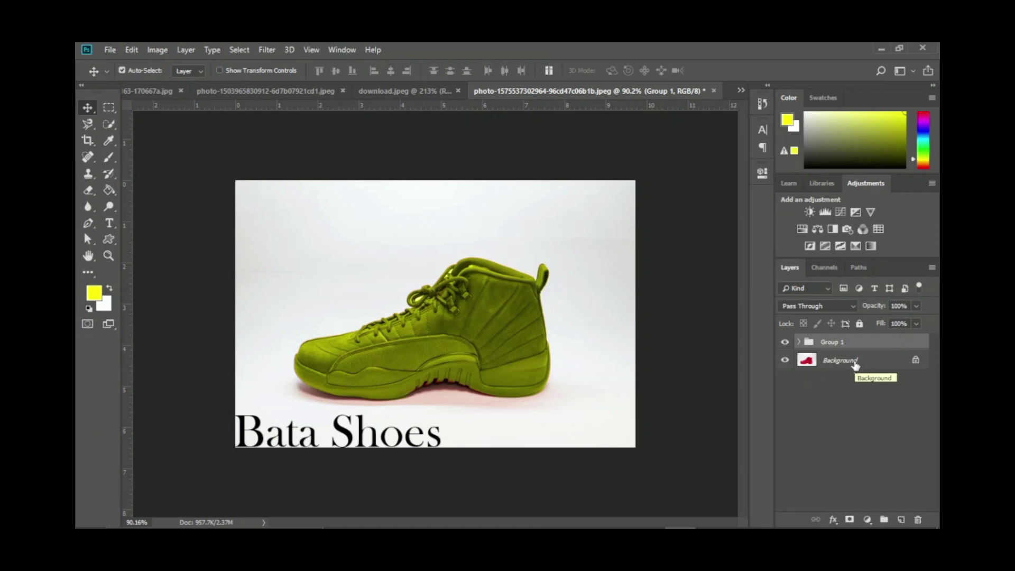
Expand the group, and move its "Bata Shoes" text to the image's top edge and back to the bottom edge.
left_click(799, 341)
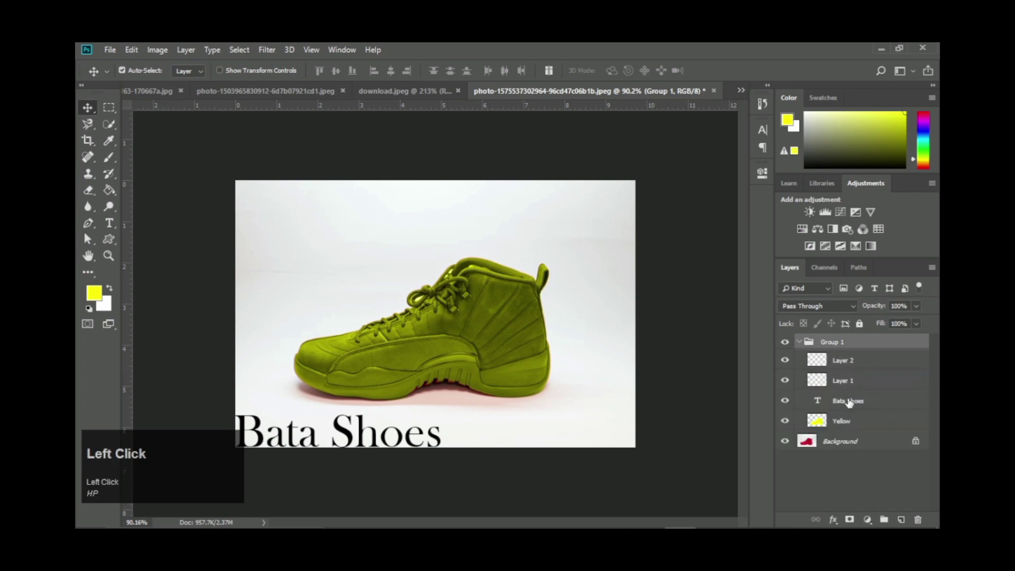
left_click_drag(383, 428, 384, 200)
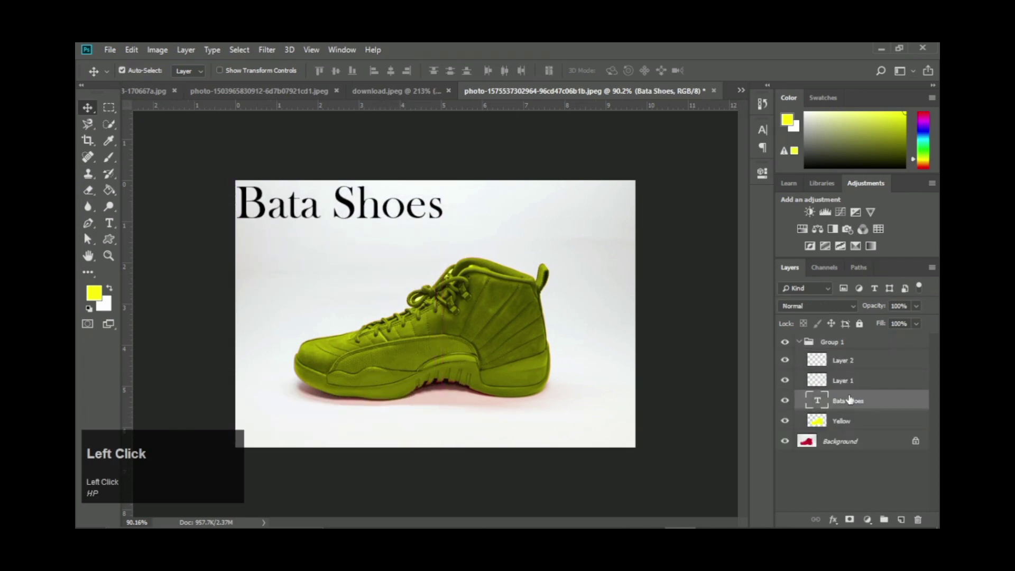
left_click(843, 422)
mouse_move(490, 339)
left_mouse_down()
mouse_move(521, 283)
mouse_move(492, 338)
left_mouse_up()
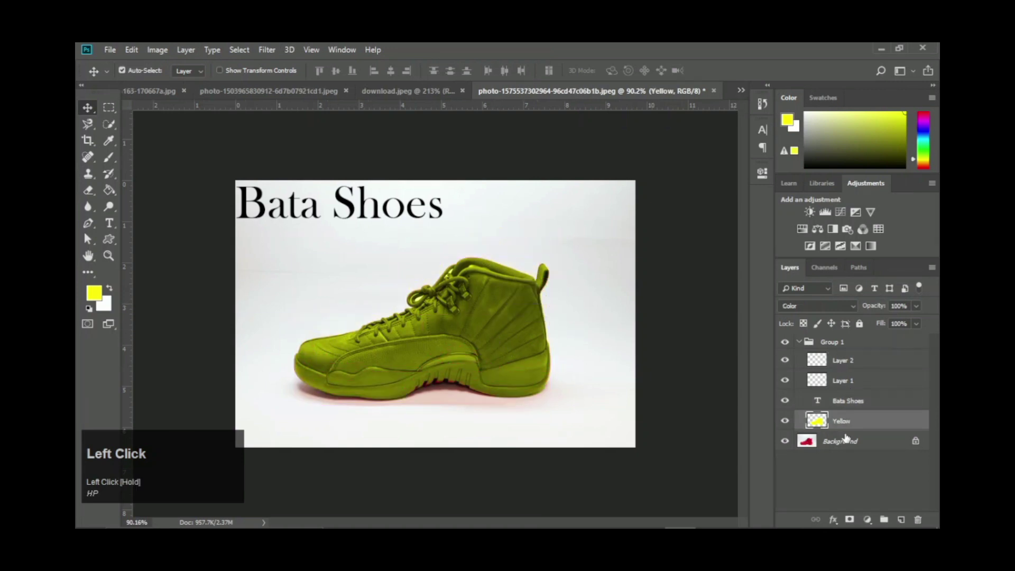
left_click_drag(846, 424, 879, 421)
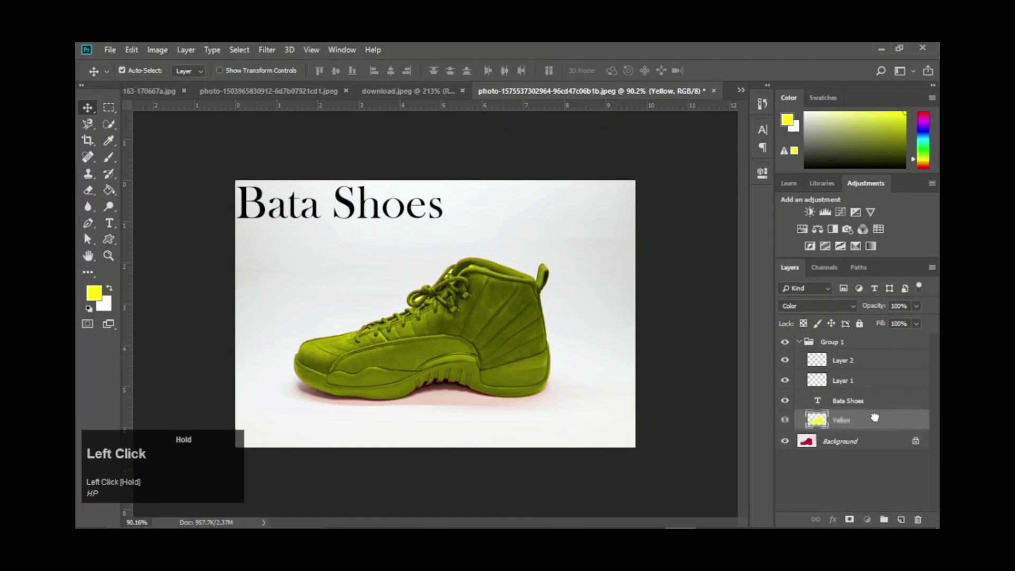
left_click_drag(389, 216, 384, 441)
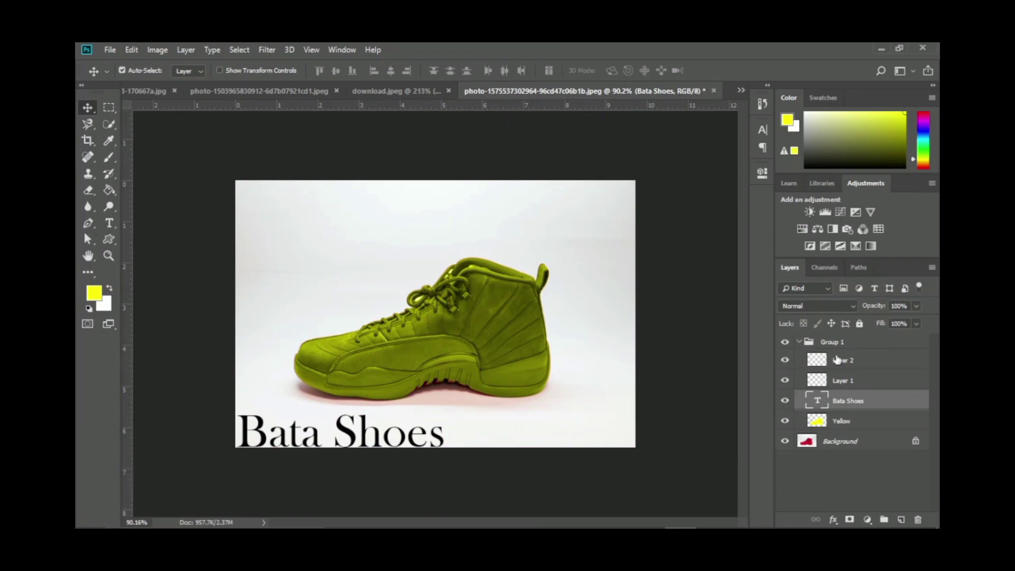
Rename the layer group as Bata Shoes.
left_click(802, 343)
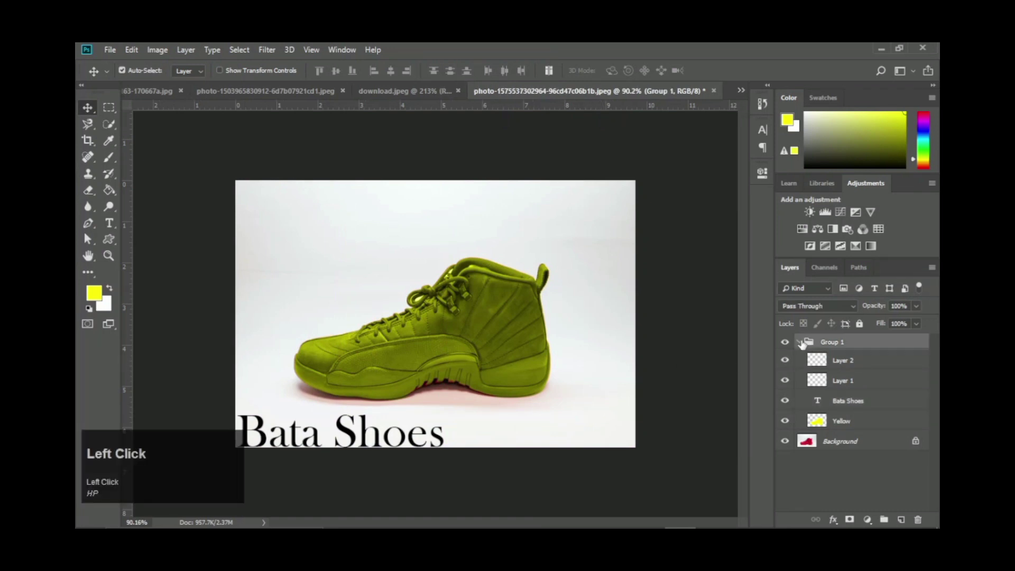
double_click(837, 343)
key("shift")
type("Bata")
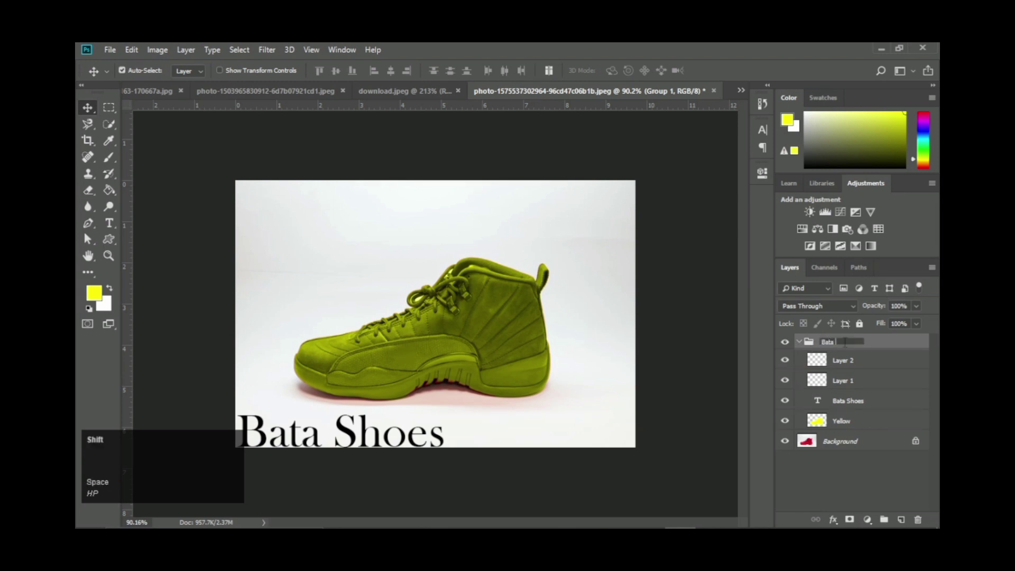
type(" Shoes")
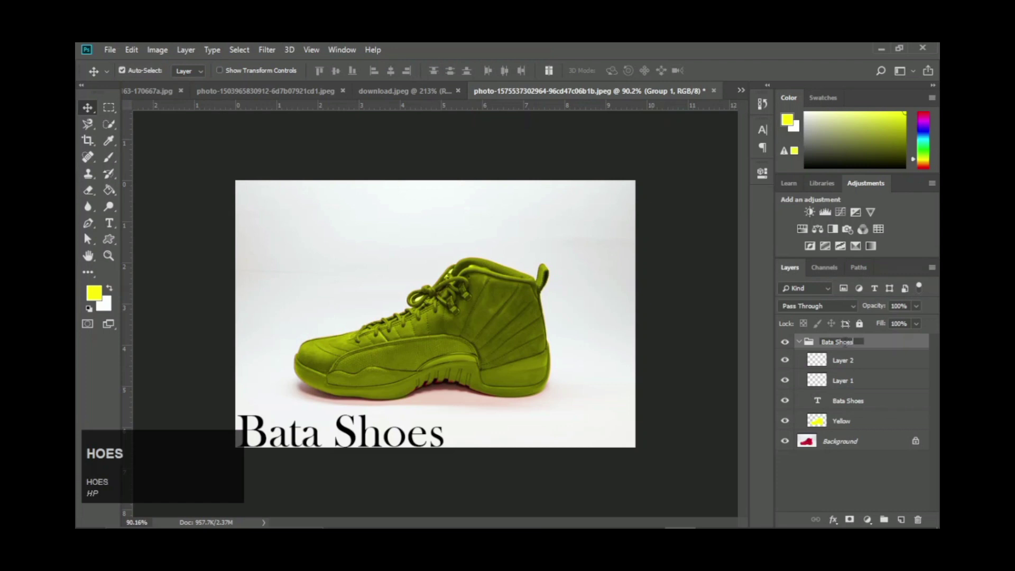
left_click(833, 478)
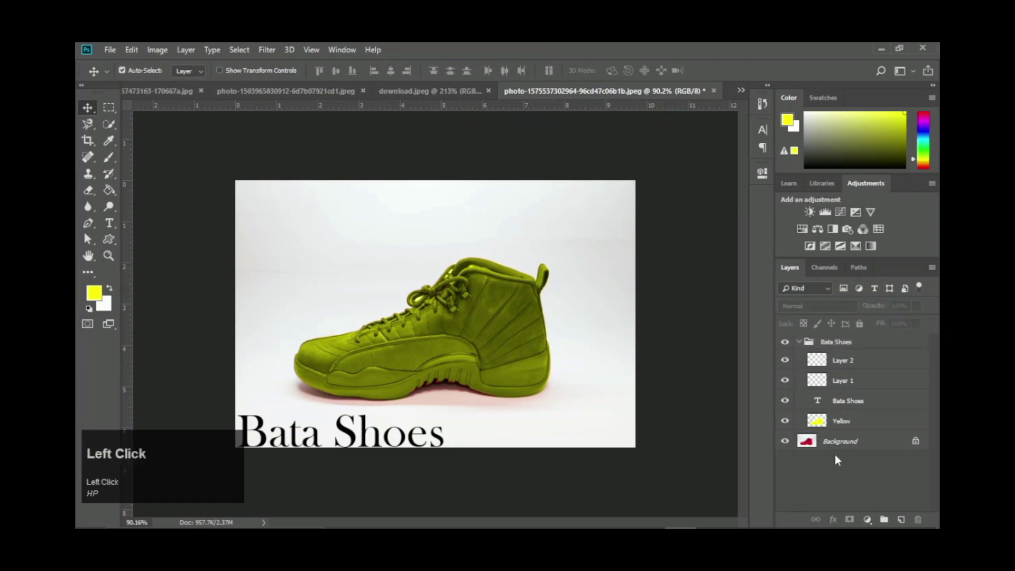
Collapse and expand the Bata Shoes group, and delete it together with its layers.
left_click(799, 342)
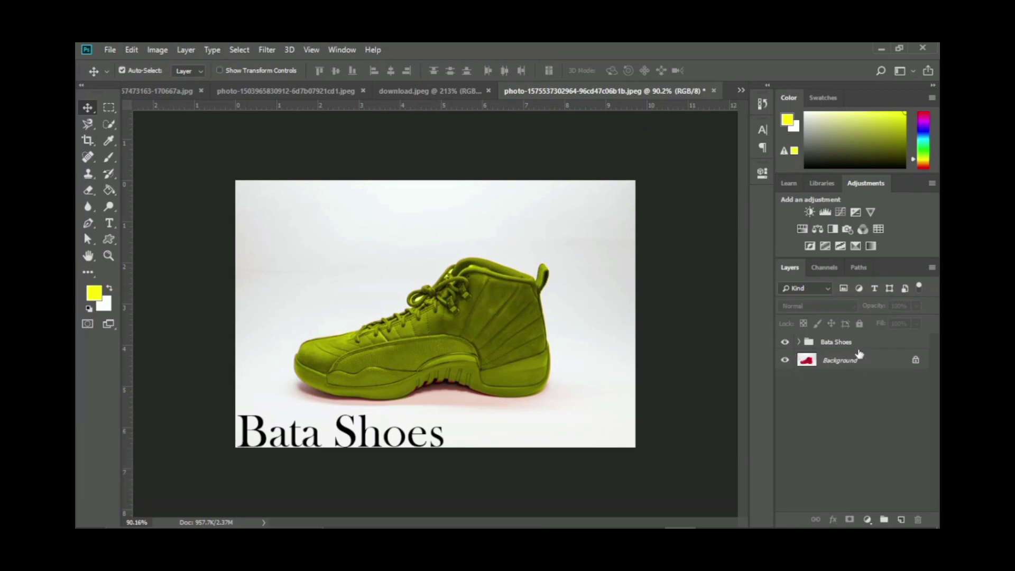
left_click(799, 342)
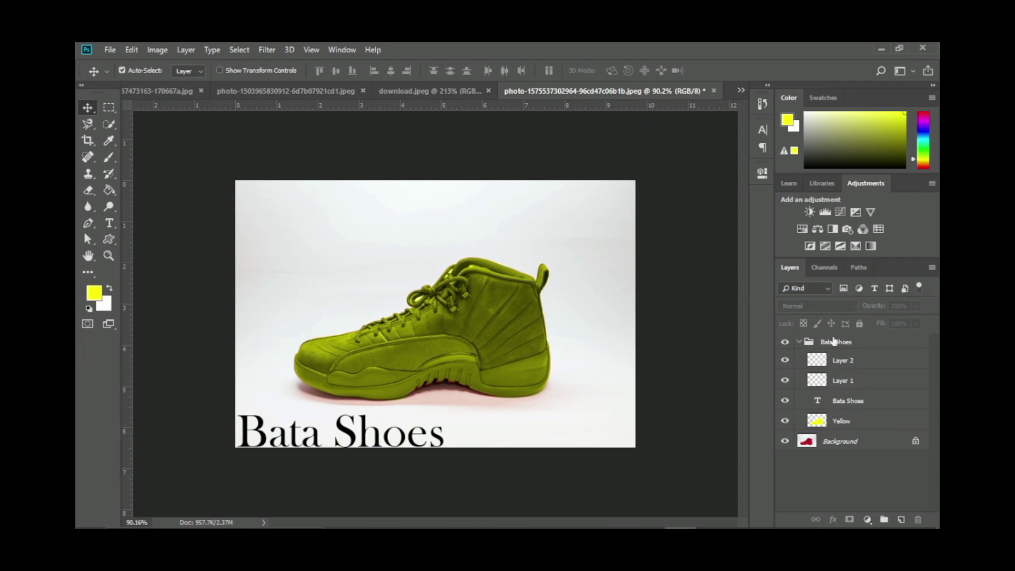
left_click_drag(853, 341, 917, 520)
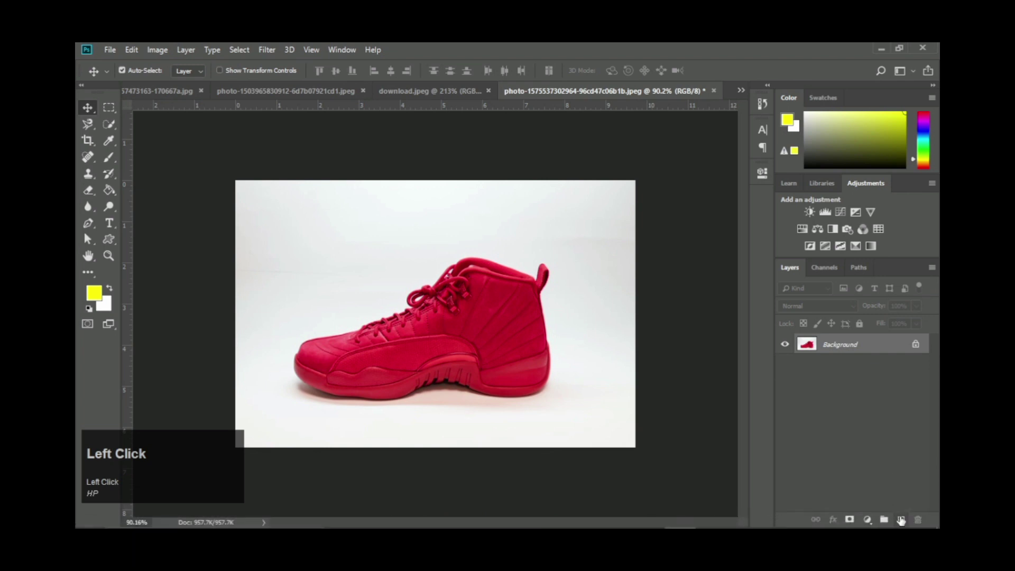
Add four new empty layers above the Background, and leave all layers deselected.
left_click(901, 520)
left_click(901, 519)
left_click(901, 520)
left_click(901, 520)
left_click(876, 455)
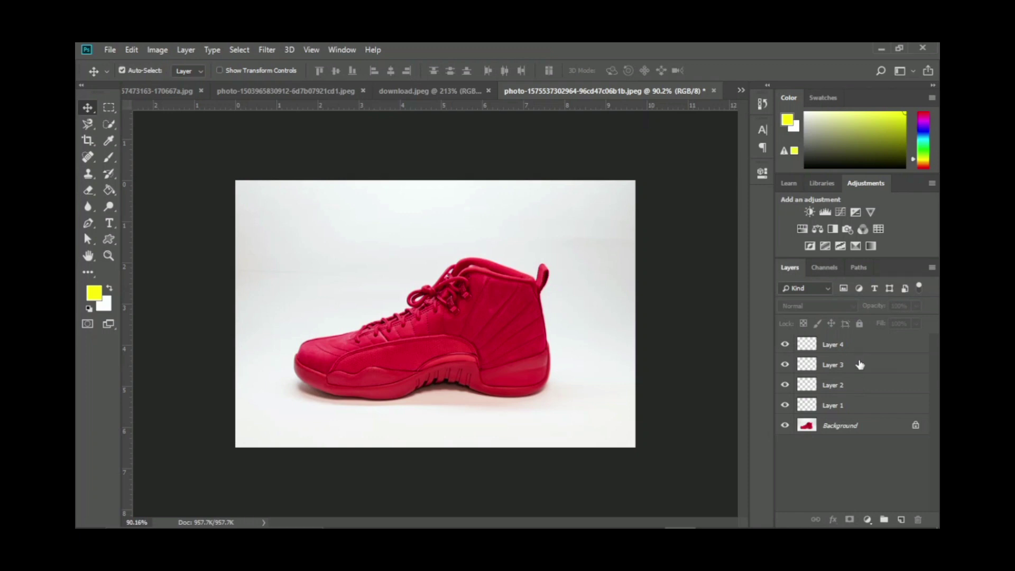
Select the non-adjacent layers Layer 1, Layer 3 and Layer 4 together, and clear the selection.
key("ctrl")
key("ctrl")
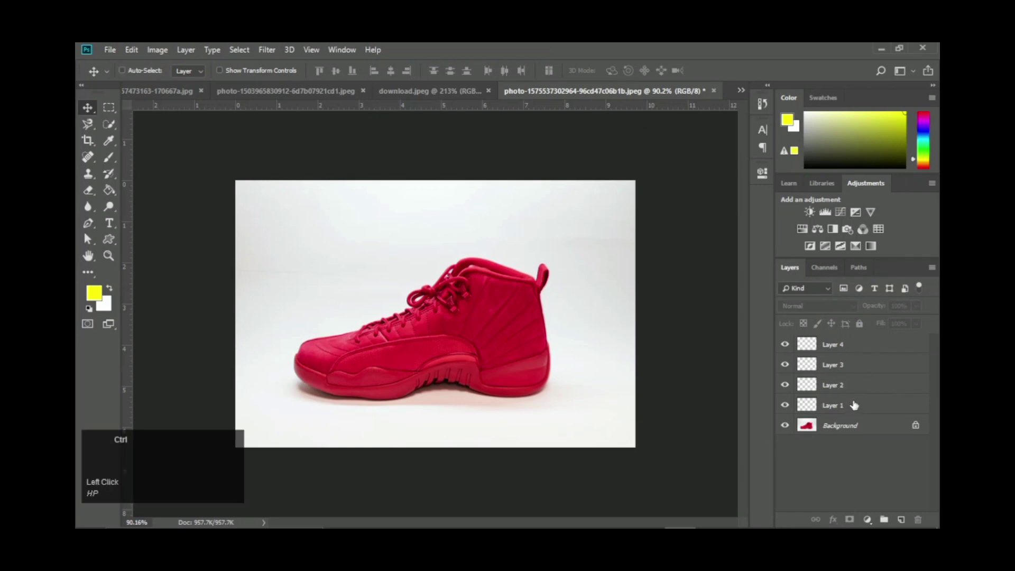
left_click(855, 404)
left_click(859, 369, "ctrl")
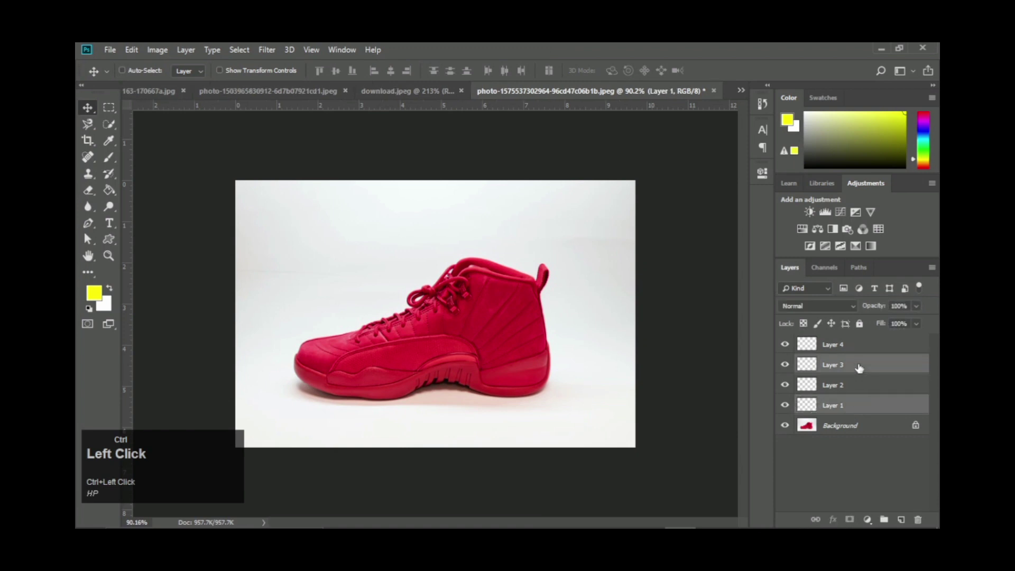
left_click(863, 349, "ctrl")
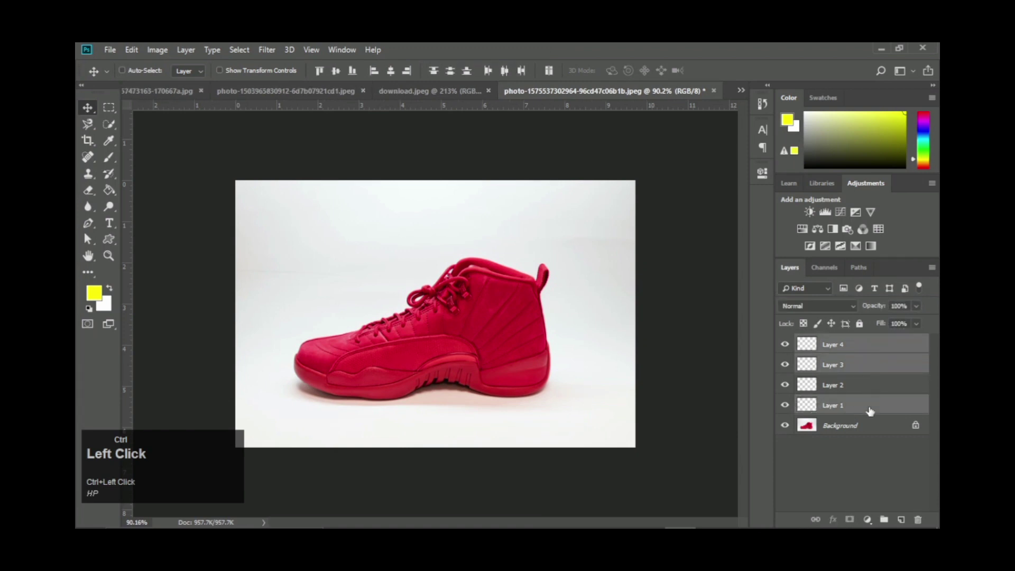
left_click(871, 450)
key("ctrl")
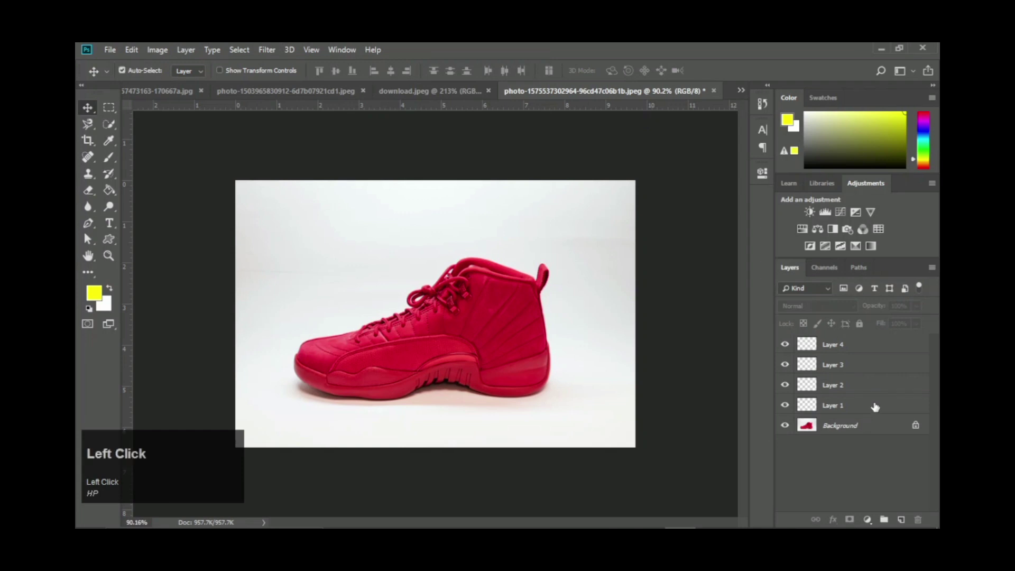
Group Layer 1, Layer 2 and Layer 4 while leaving out Layer 3, undo the grouping, and group them again.
left_click(875, 405)
left_click(861, 345, "shift")
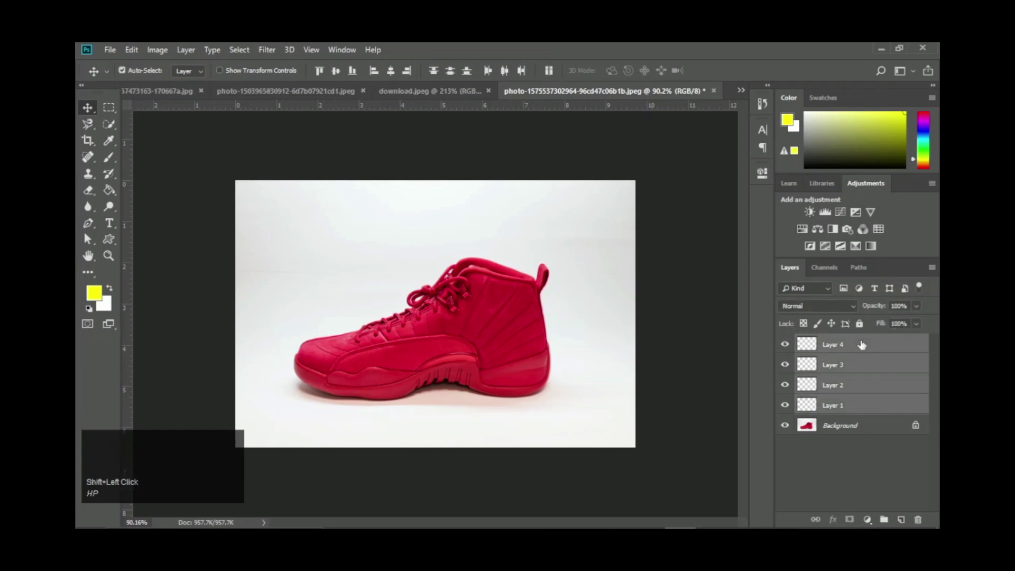
key("ctrl")
left_click(883, 362, "ctrl")
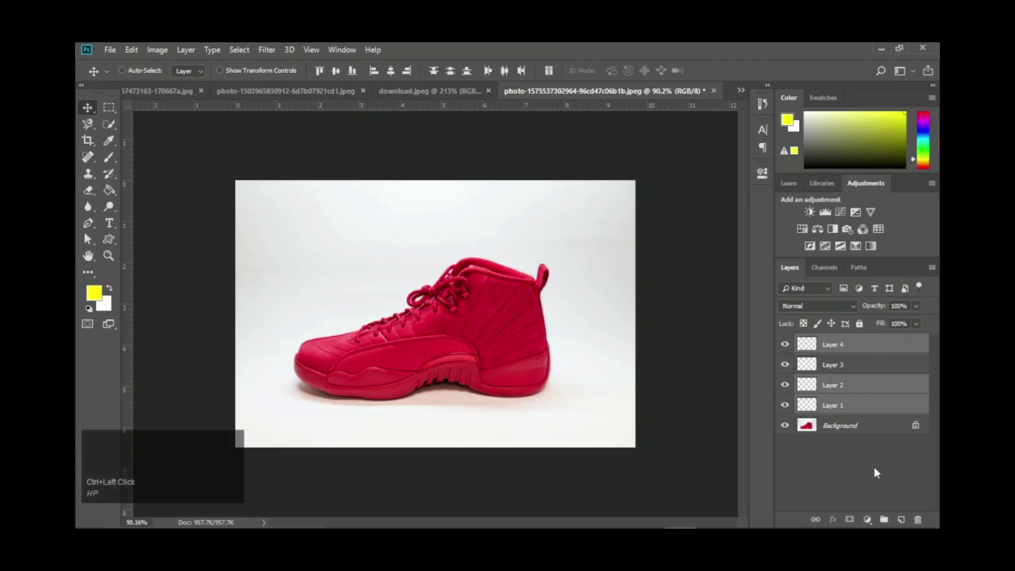
key("ctrl+g")
key("ctrl+z")
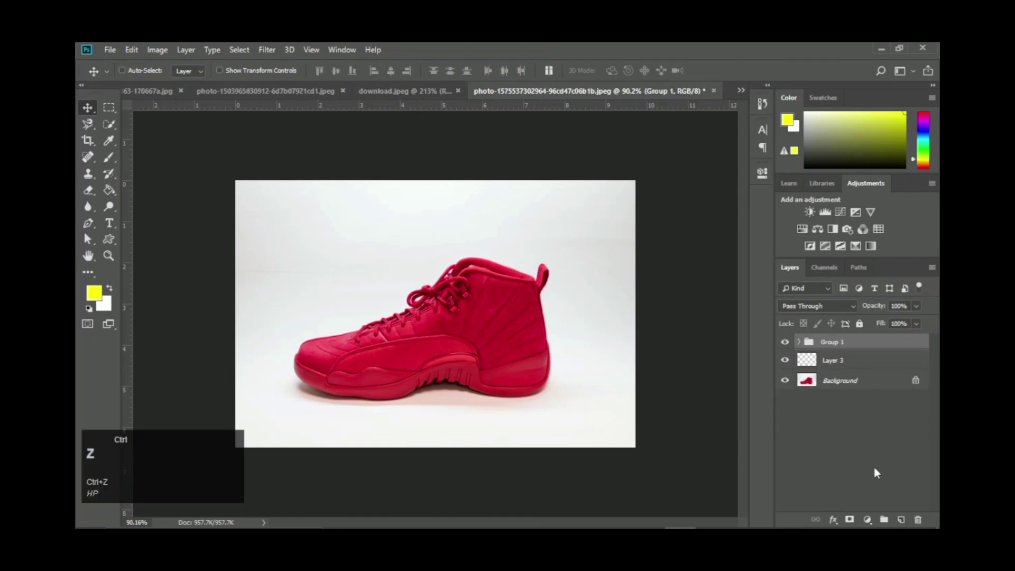
left_click(885, 520)
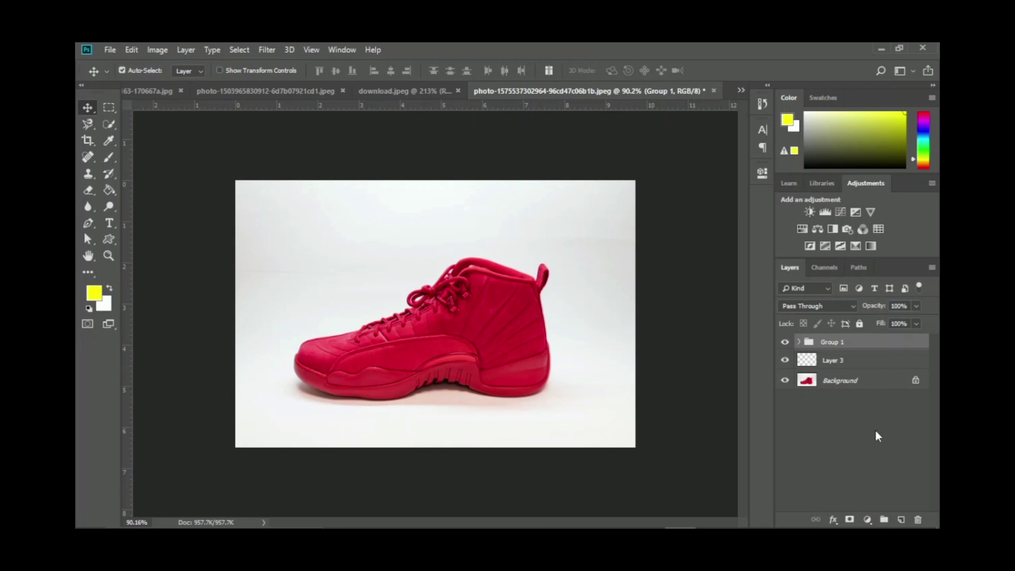
Select Layer 3 and look over its available blend modes without changing the mode.
left_click(873, 365)
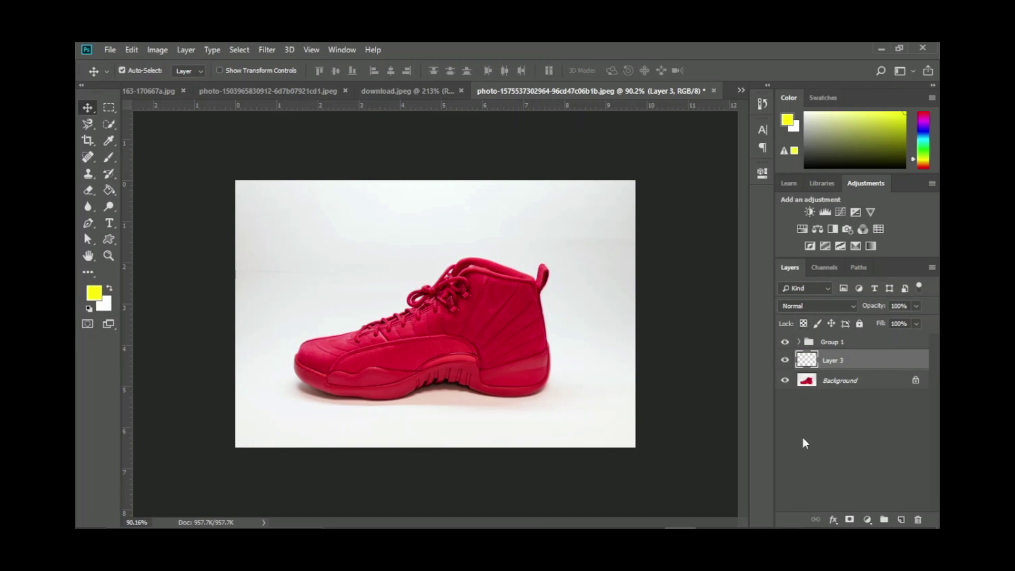
left_click(851, 307)
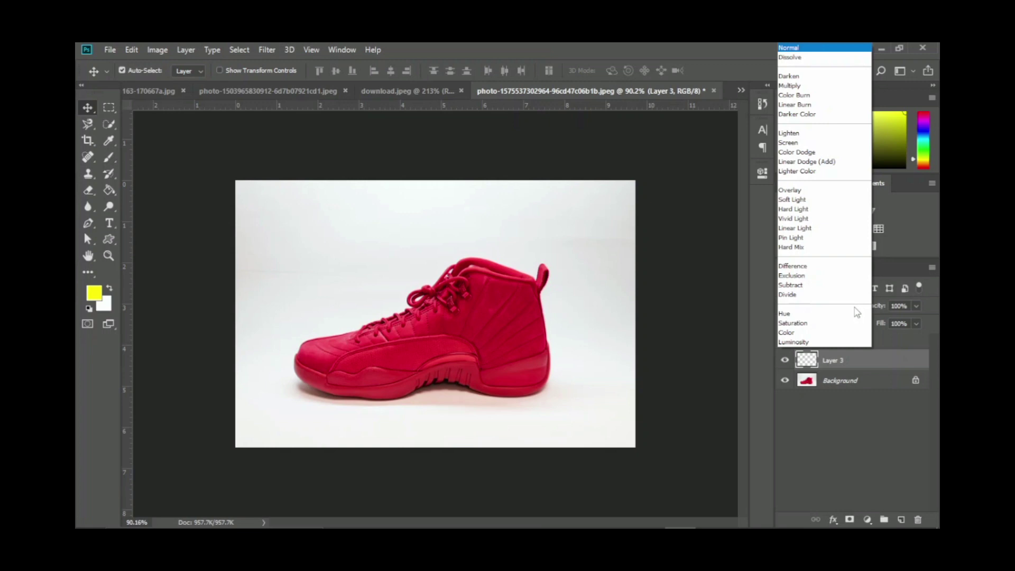
left_click(808, 415)
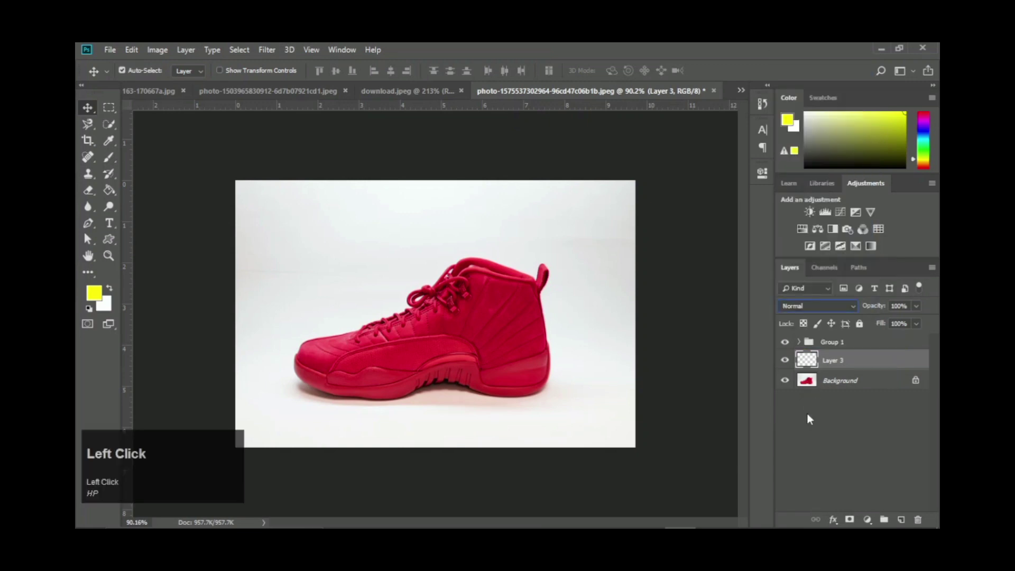